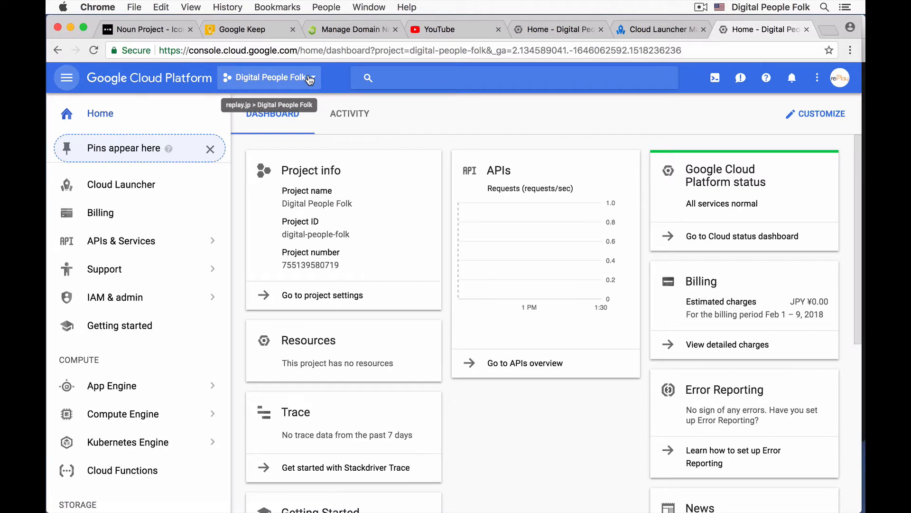
# Step: Create a new project named "Digi People Videos" in the replay.jp organization and switch to it
pyautogui.click(309, 79)
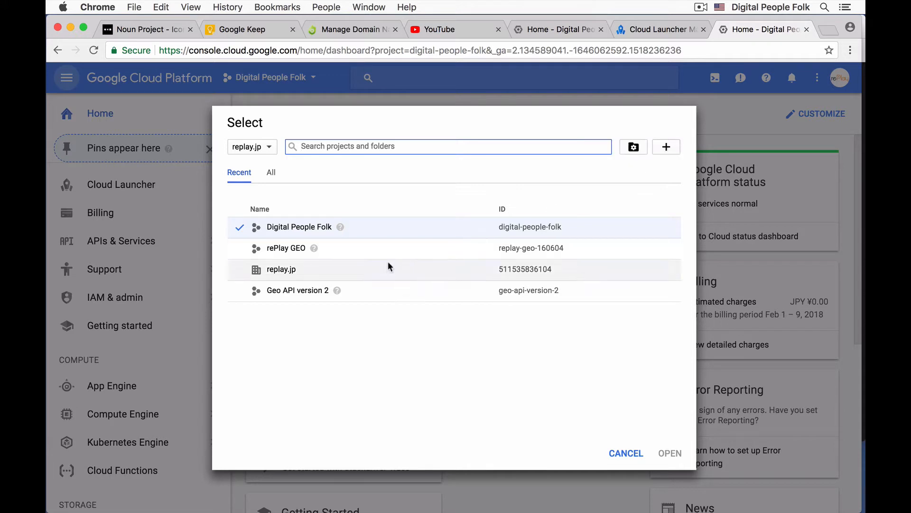
pyautogui.click(667, 148)
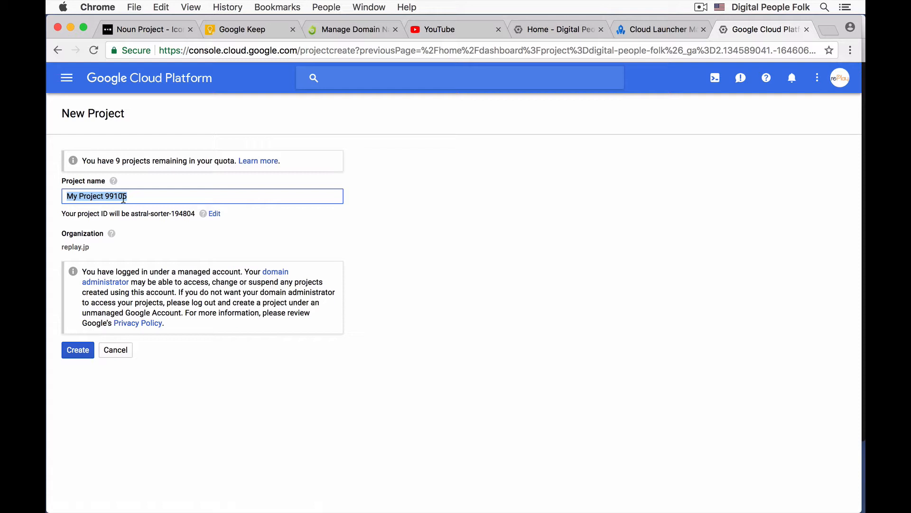
pyautogui.write('Digi ')
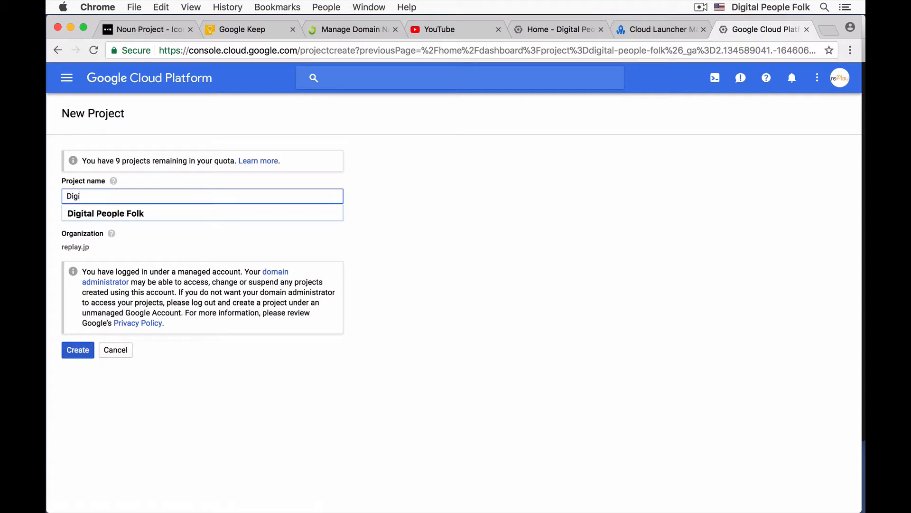
pyautogui.write('People')
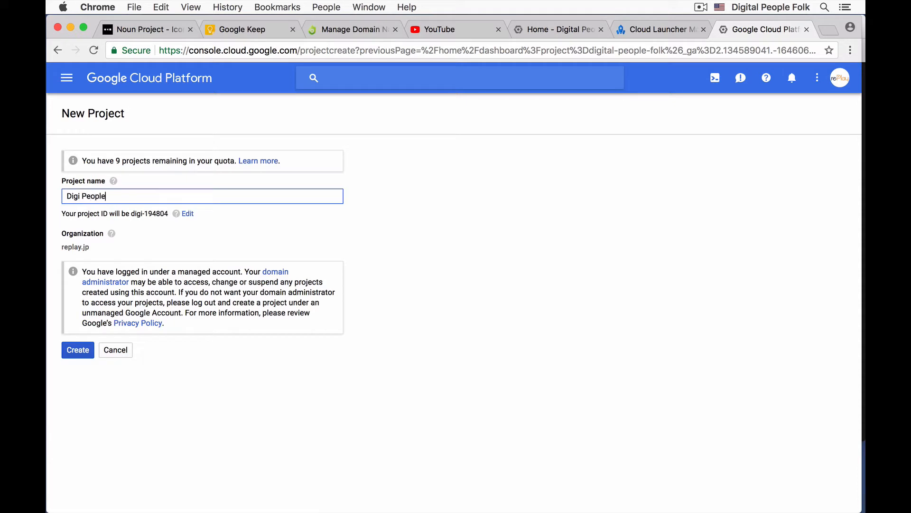
pyautogui.write(' Videos')
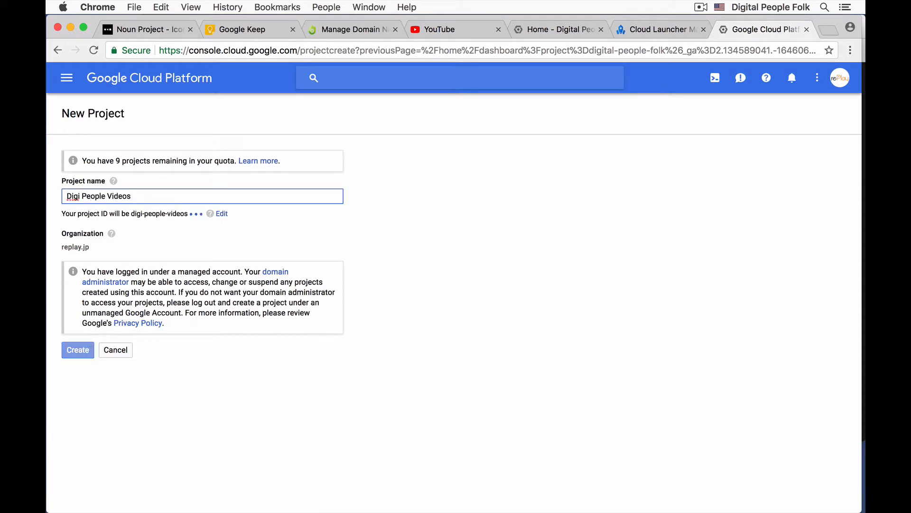
pyautogui.click(75, 353)
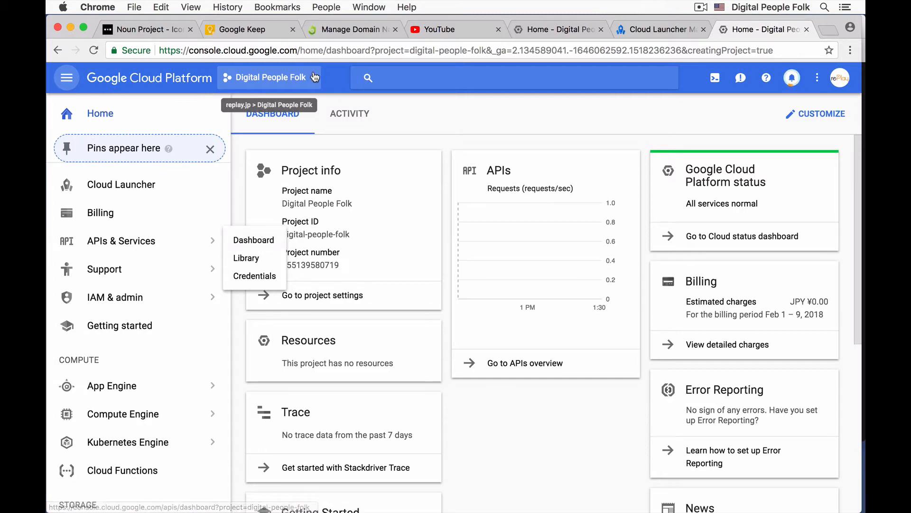
pyautogui.click(314, 77)
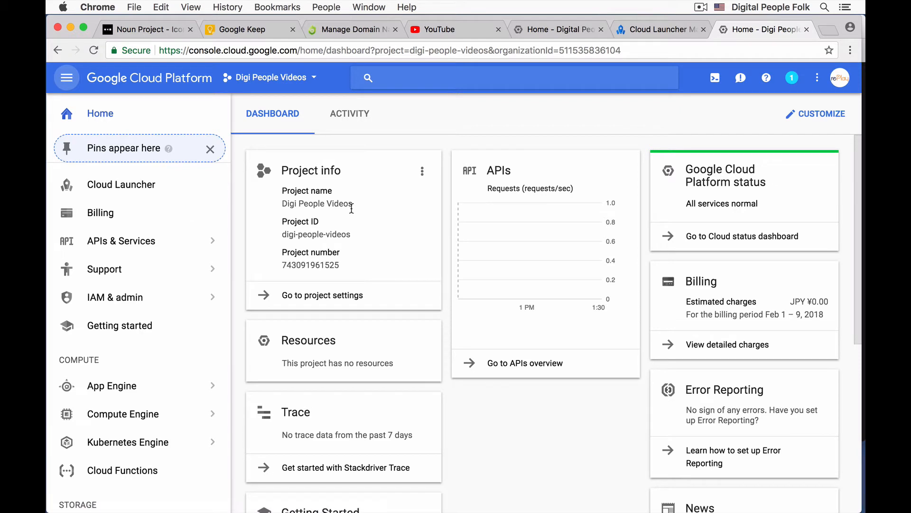
# Step: Open Cloud Launcher and search its solutions for "Wordpress"
pyautogui.click(124, 189)
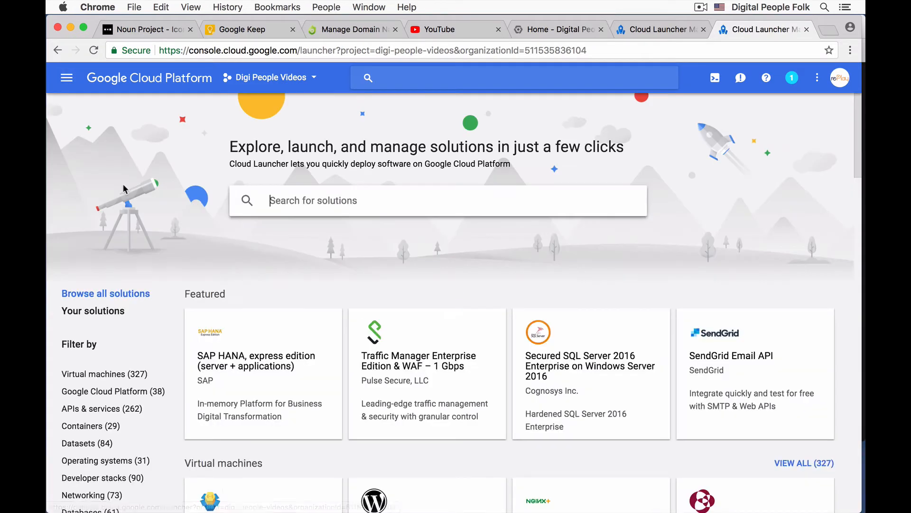
pyautogui.write('W')
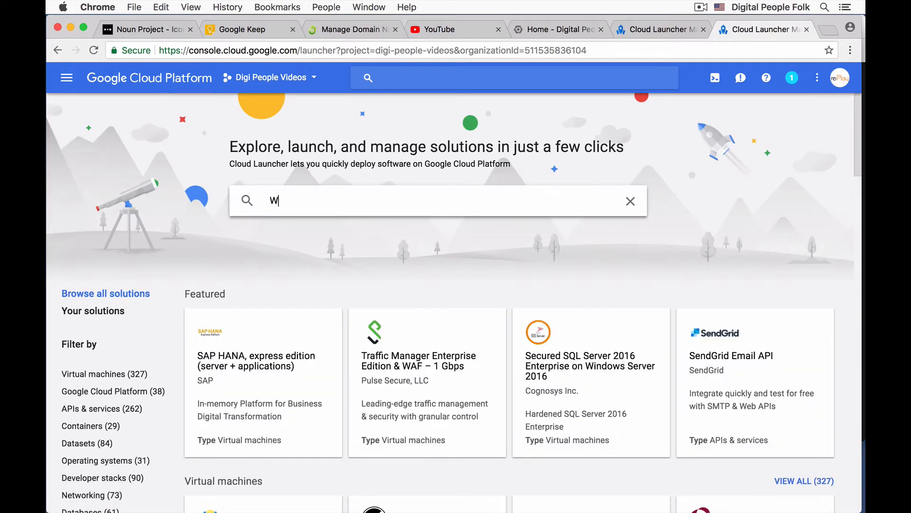
pyautogui.write('ordpress')
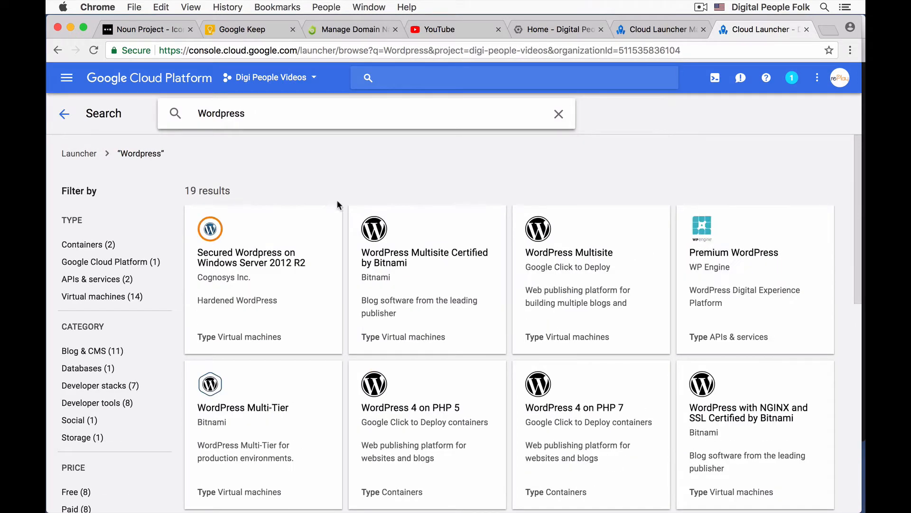
# Step: Examine the WordPress search results, comparing the offered solutions, their publishers and deployment types
pyautogui.scroll(-1, 385, 214)
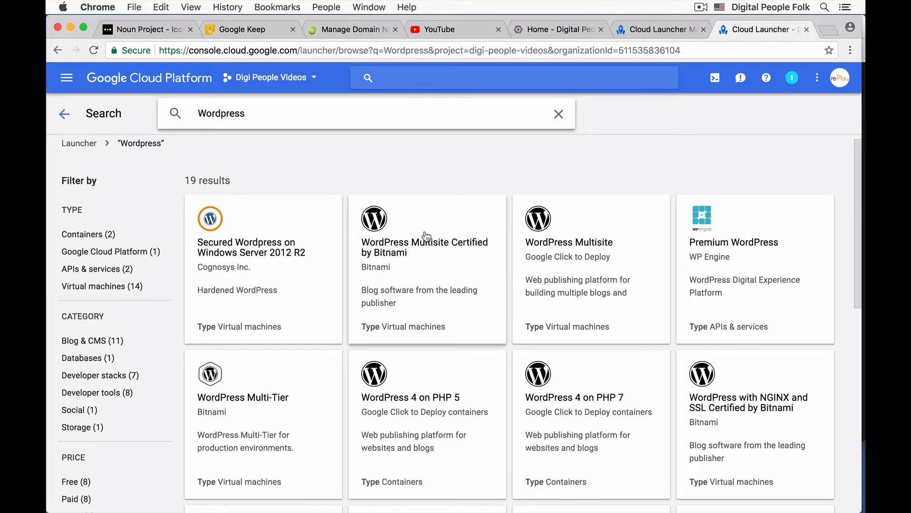
pyautogui.scroll(-2, 441, 246)
pyautogui.scroll(-1, 458, 261)
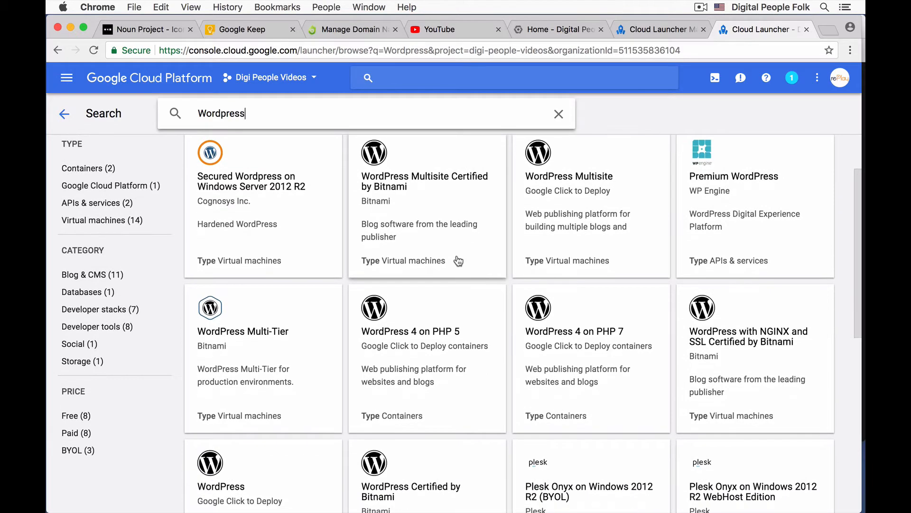
pyautogui.scroll(-5, 458, 260)
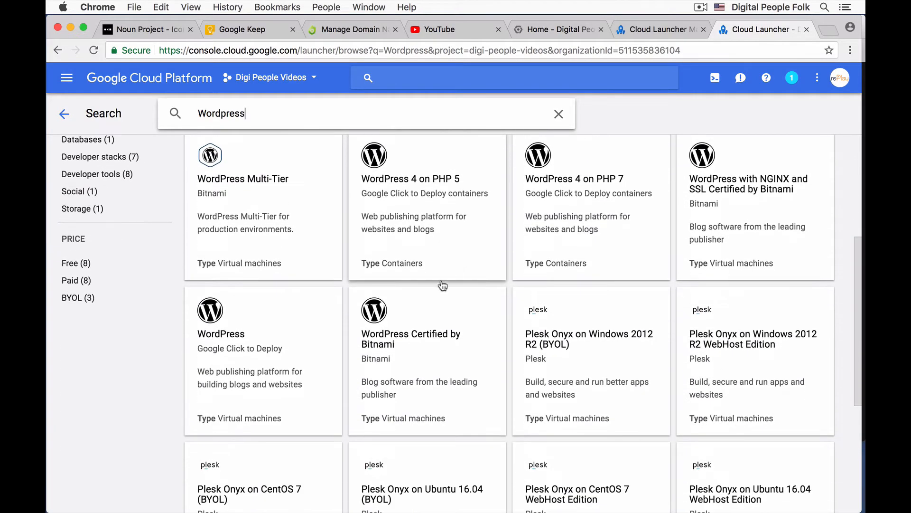
pyautogui.scroll(5, 441, 285)
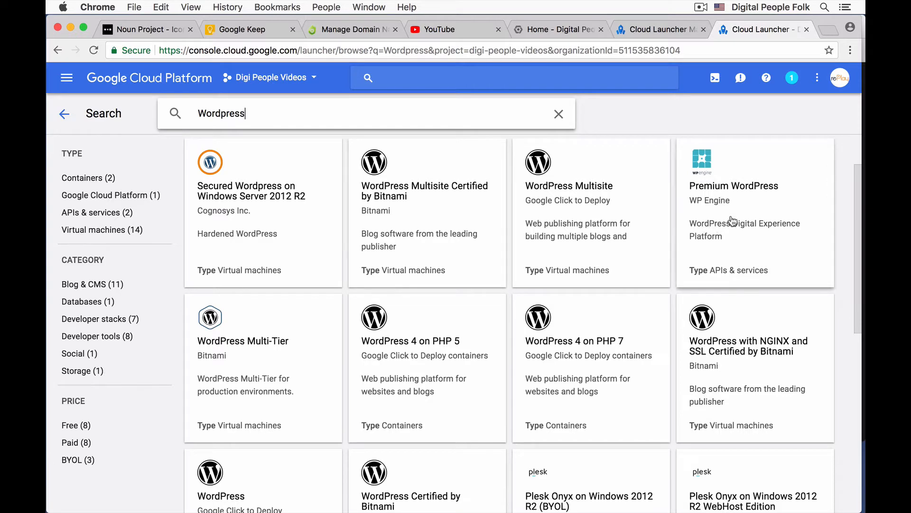
pyautogui.scroll(-3, 464, 352)
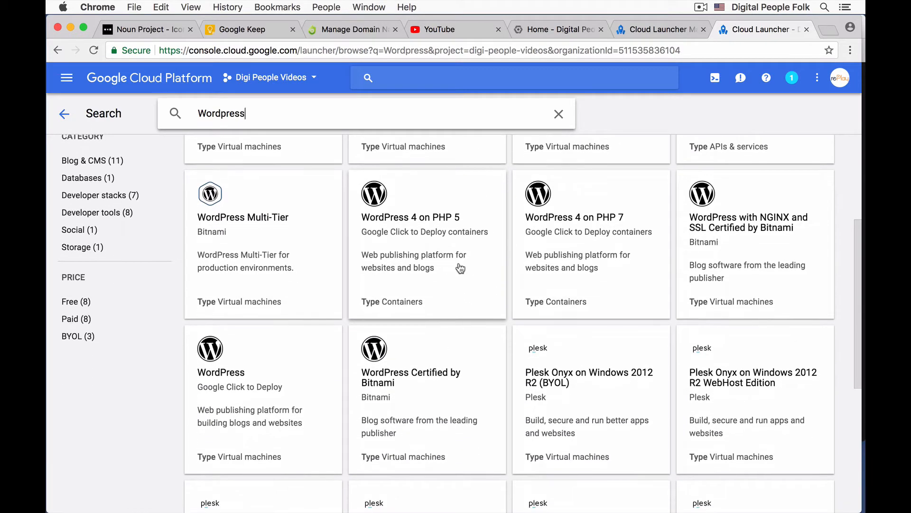
pyautogui.scroll(-1, 458, 319)
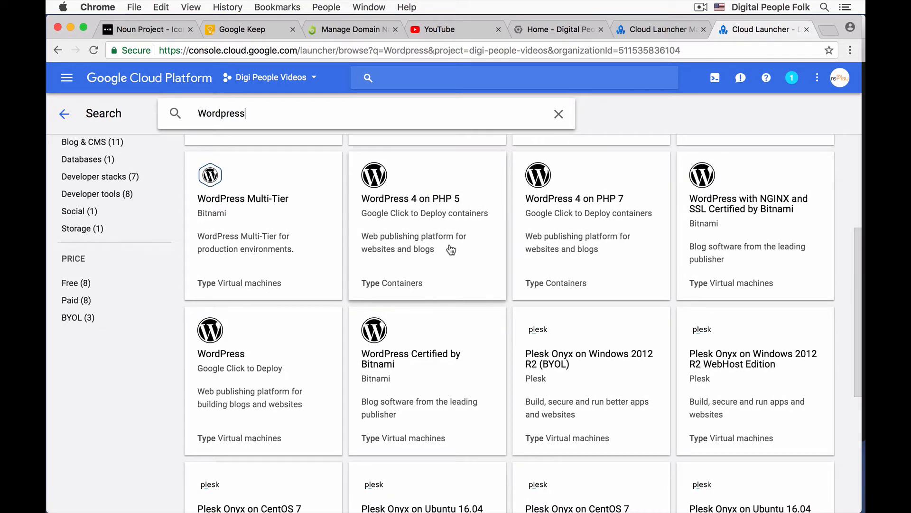
pyautogui.scroll(-3, 446, 291)
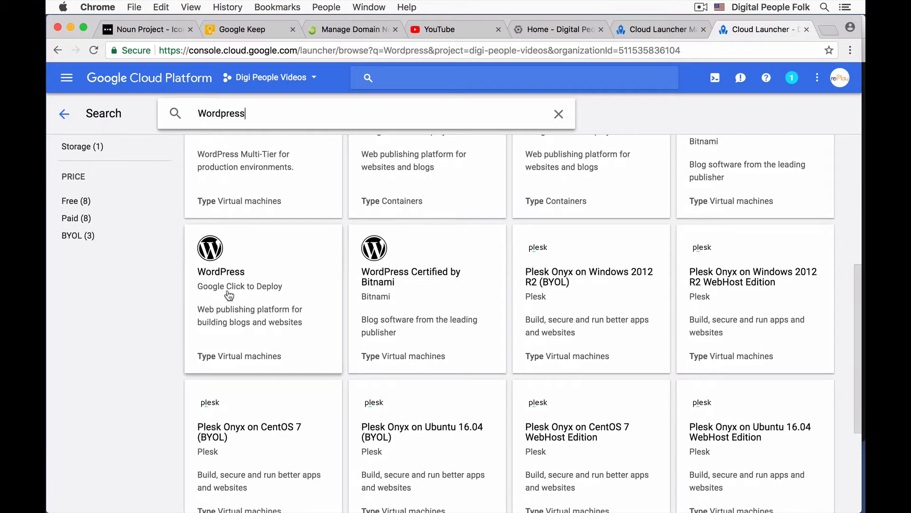
pyautogui.scroll(4, 284, 305)
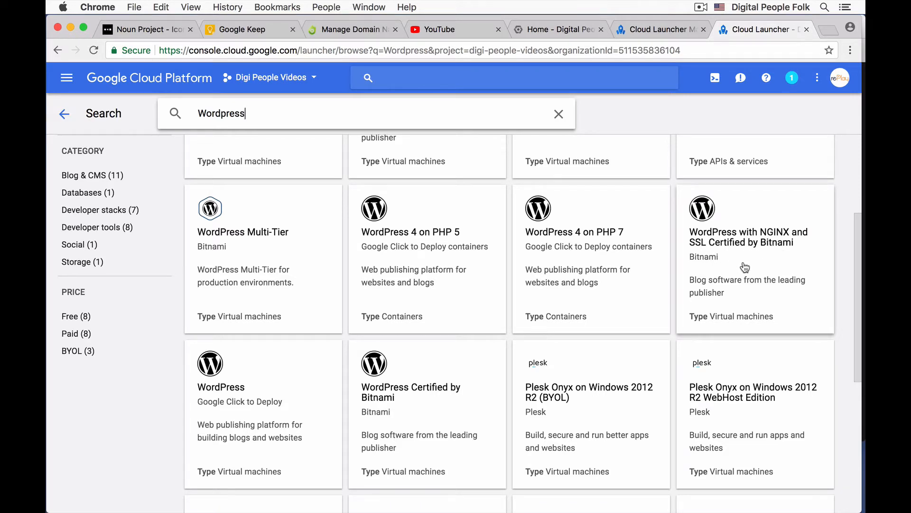
pyautogui.scroll(-1, 745, 266)
pyautogui.scroll(-5, 745, 267)
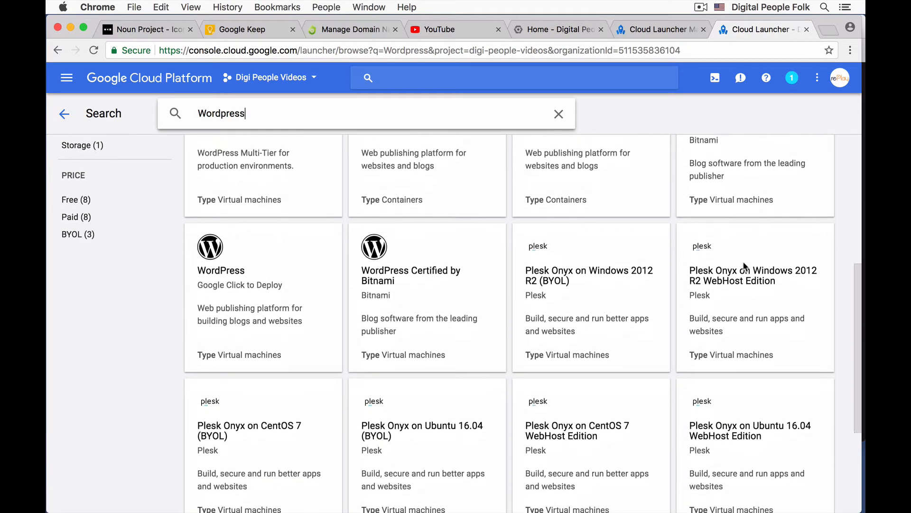
pyautogui.scroll(5, 745, 267)
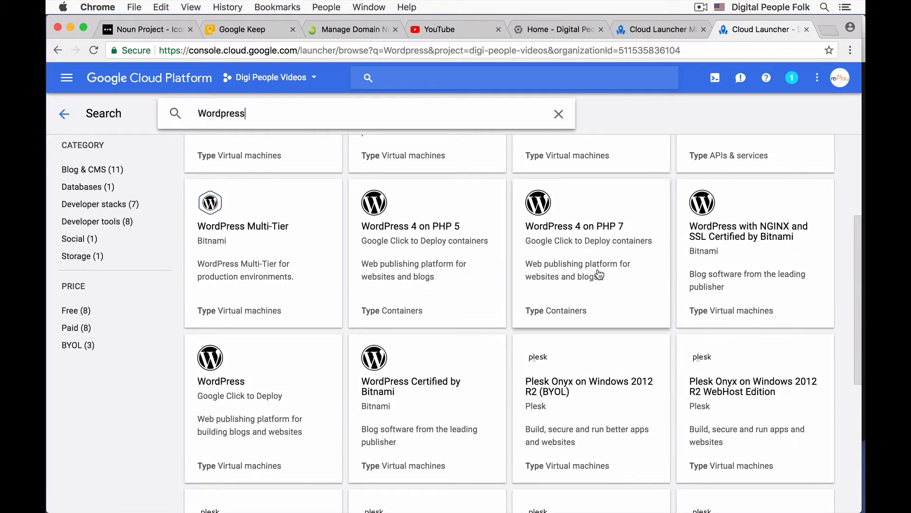
pyautogui.scroll(-2, 584, 280)
pyautogui.scroll(-5, 522, 256)
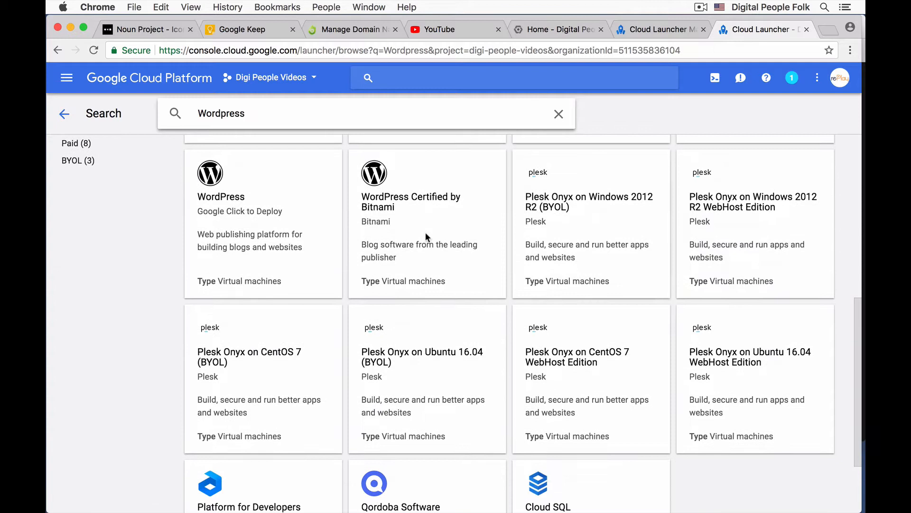
# Step: Open the WordPress Certified by Bitnami solution and review its overview and estimated pricing
pyautogui.click(383, 207)
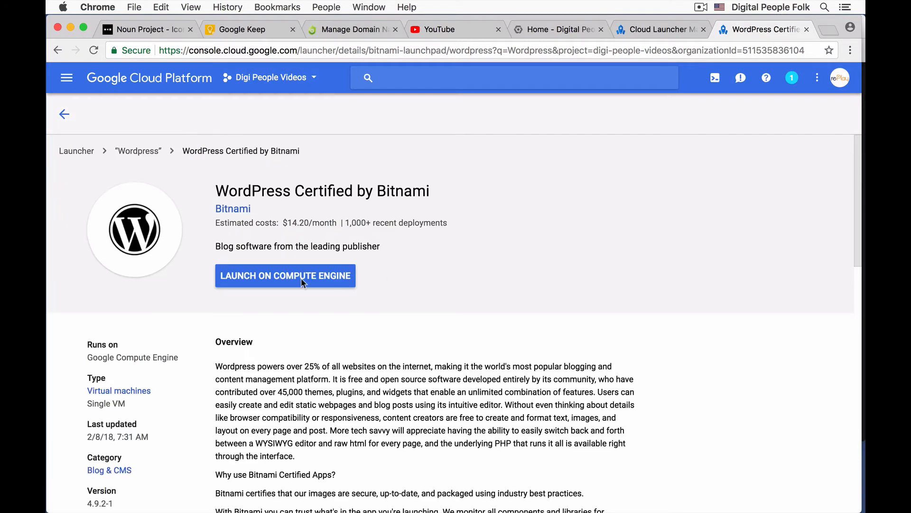
pyautogui.scroll(-3, 338, 336)
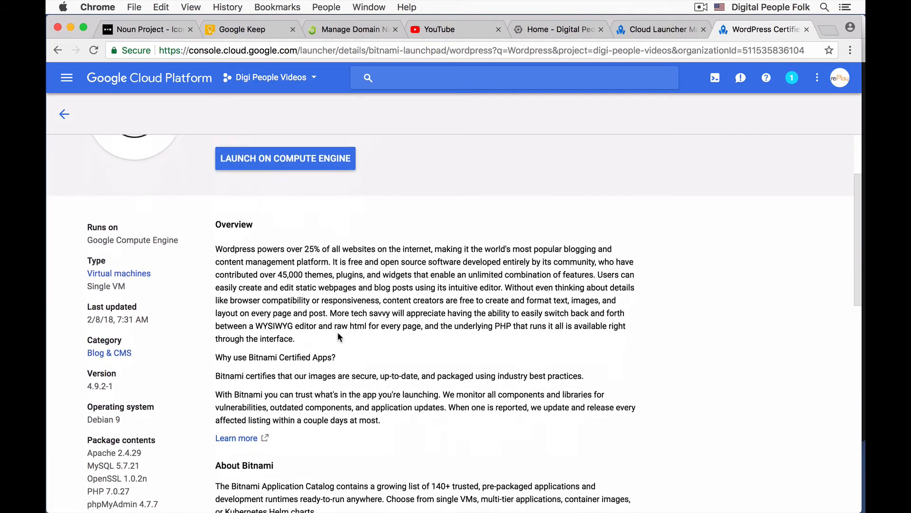
pyautogui.scroll(-6, 338, 336)
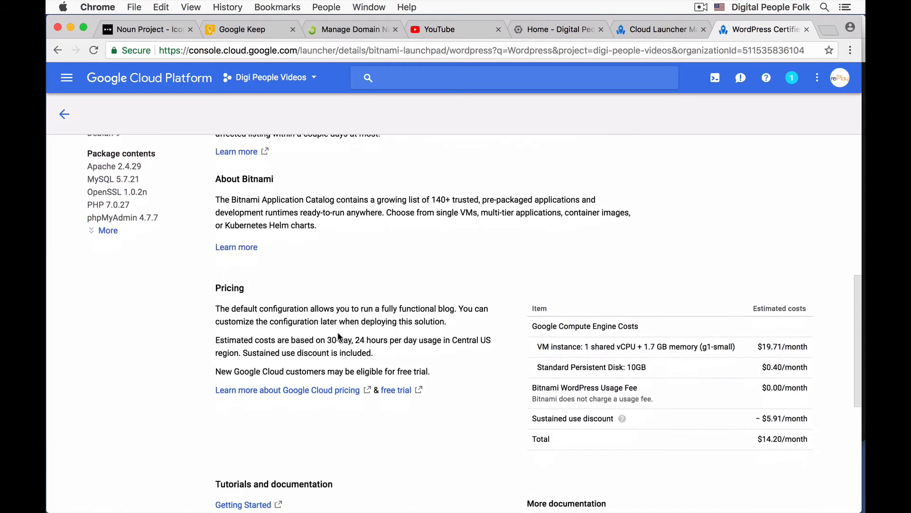
pyautogui.scroll(-1, 338, 332)
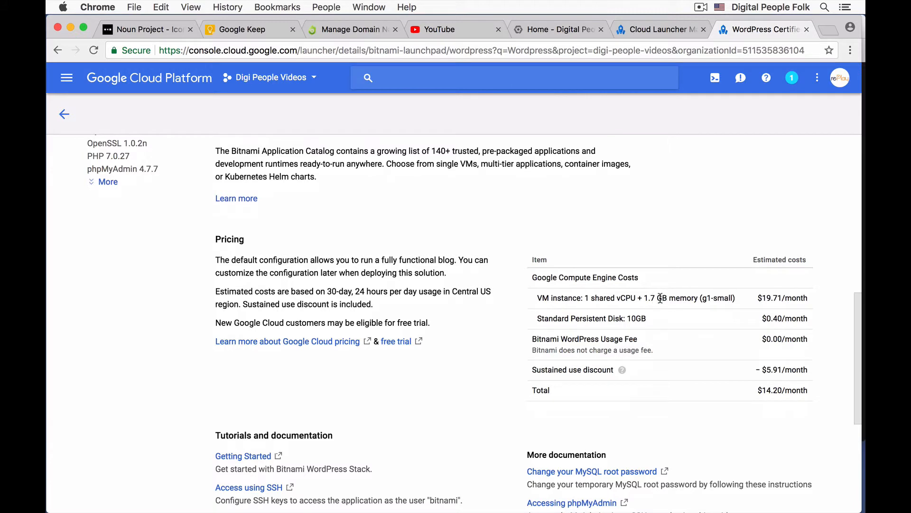
pyautogui.scroll(-3, 687, 295)
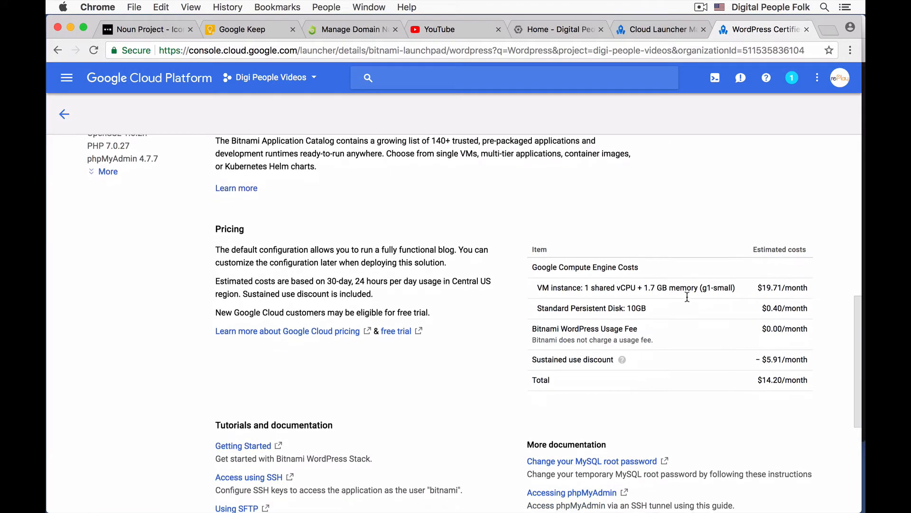
pyautogui.scroll(7, 688, 296)
pyautogui.scroll(5, 688, 301)
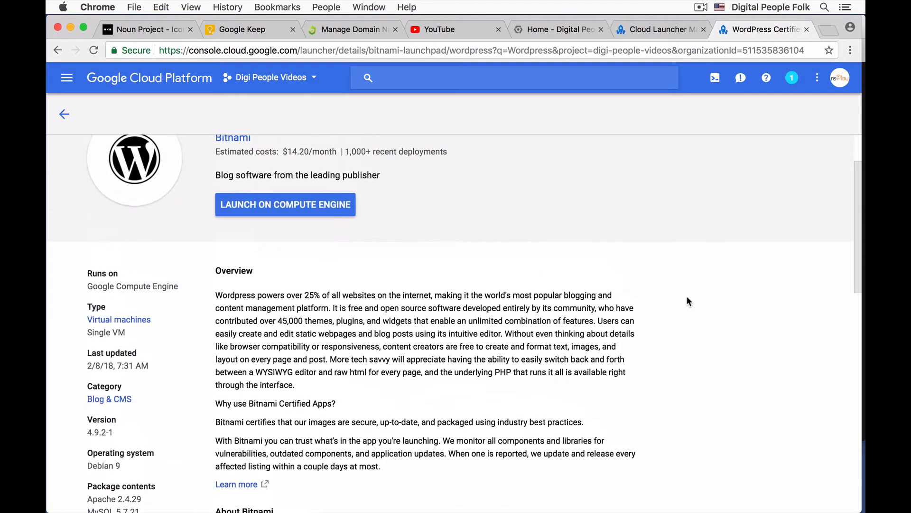
# Step: Start launching the Bitnami WordPress solution on Compute Engine and set the deployment name to "digipeopletest"
pyautogui.click(299, 230)
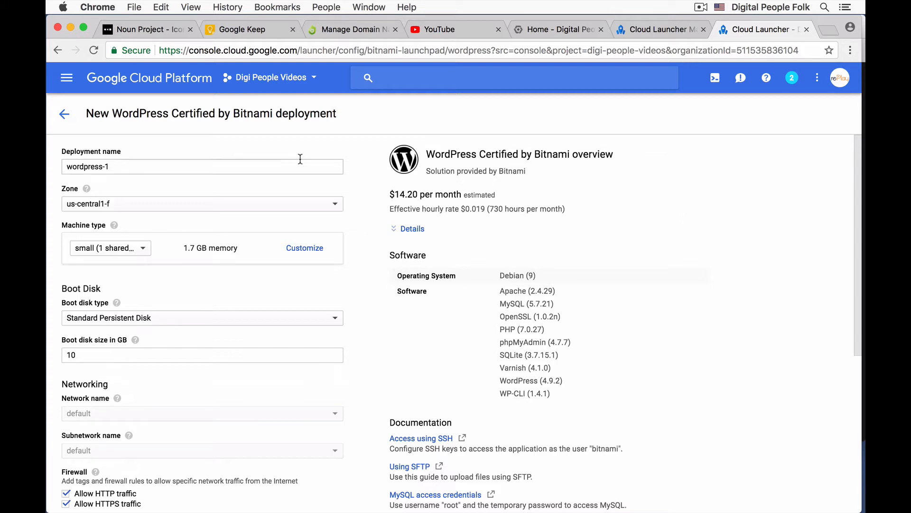
pyautogui.moveTo(126, 163); pyautogui.dragTo(54, 160)
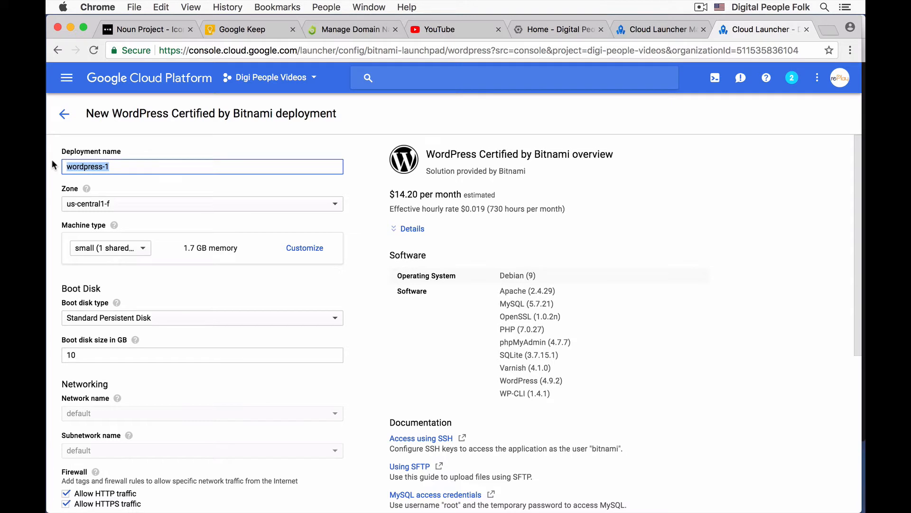
pyautogui.write('digipeopletest')
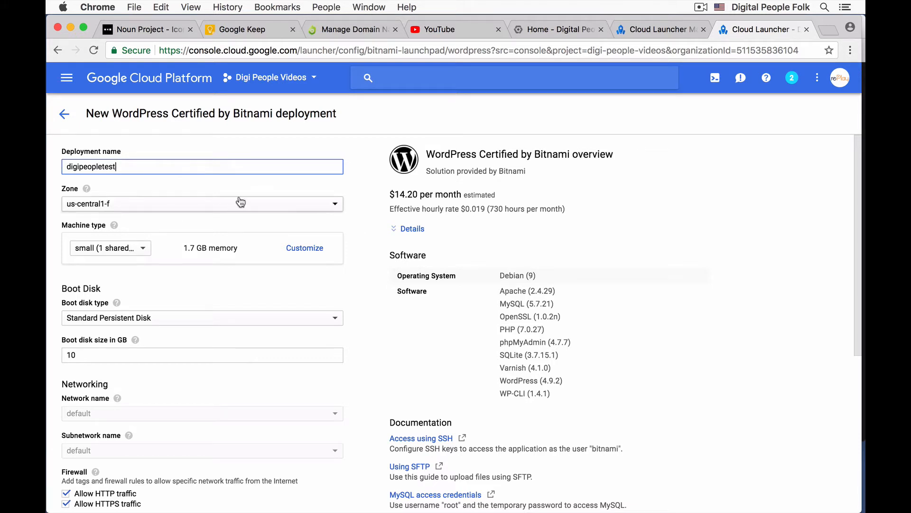
# Step: Look through the available zones and set the deployment's zone to us-central1-c
pyautogui.click(278, 208)
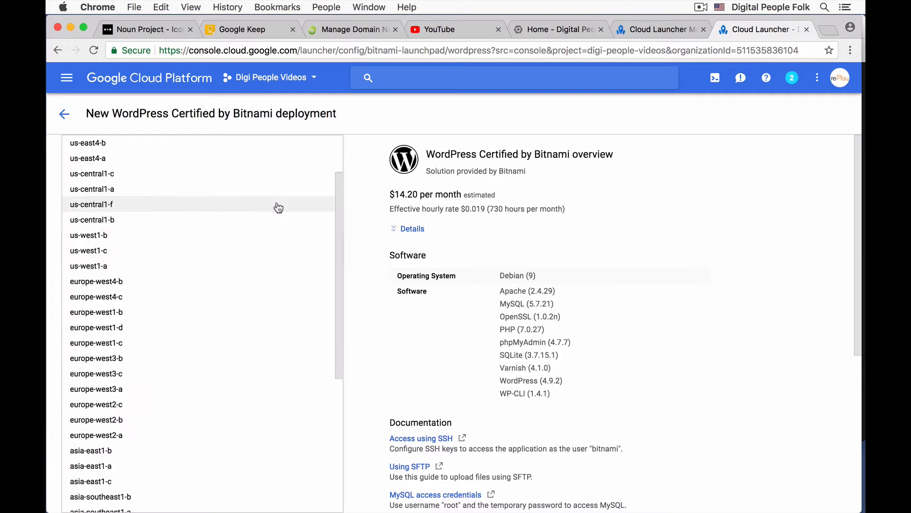
pyautogui.scroll(3, 270, 231)
pyautogui.scroll(-8, 272, 232)
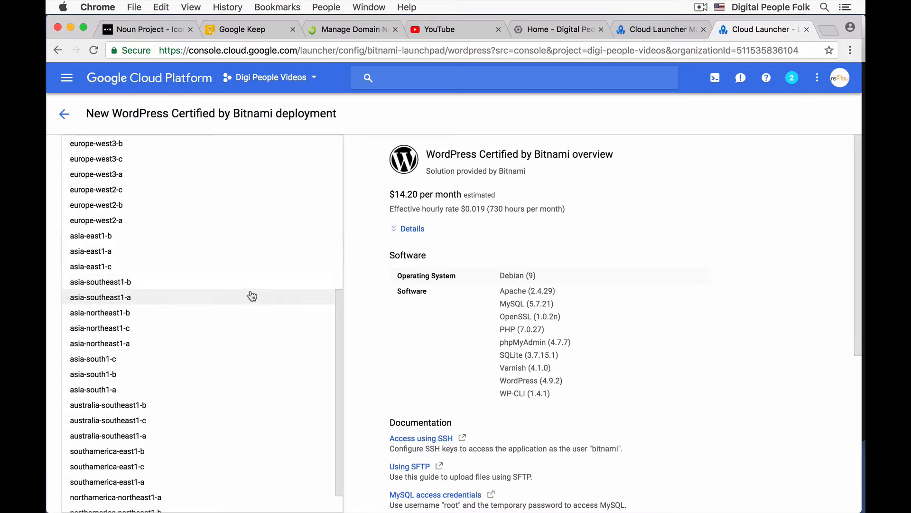
pyautogui.scroll(4, 254, 294)
pyautogui.scroll(6, 254, 295)
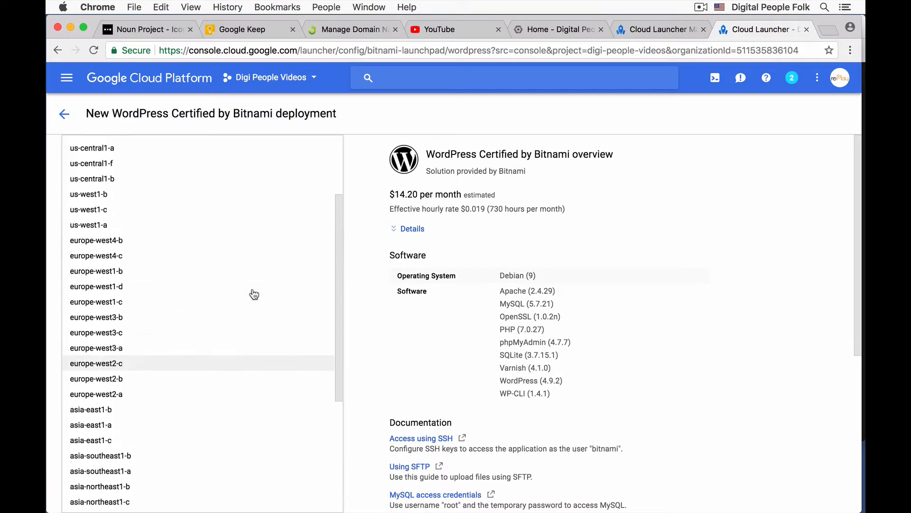
pyautogui.scroll(2, 254, 292)
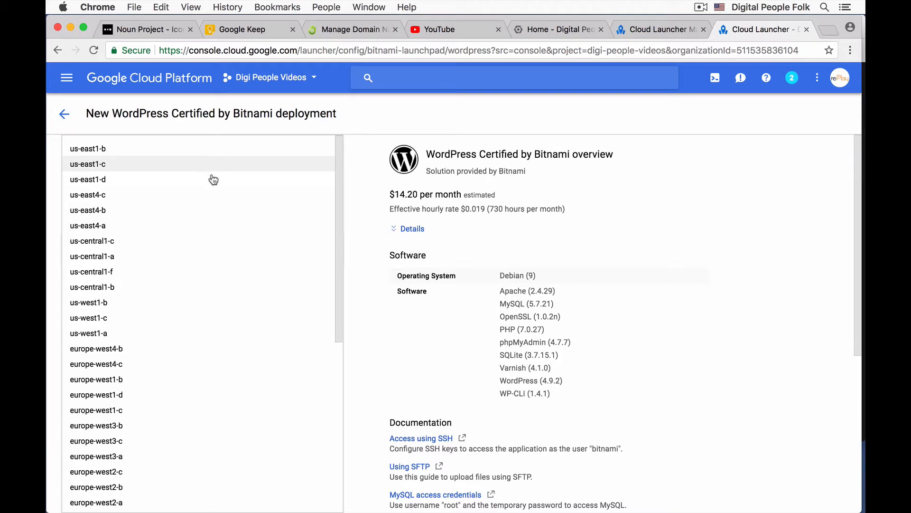
pyautogui.click(203, 241)
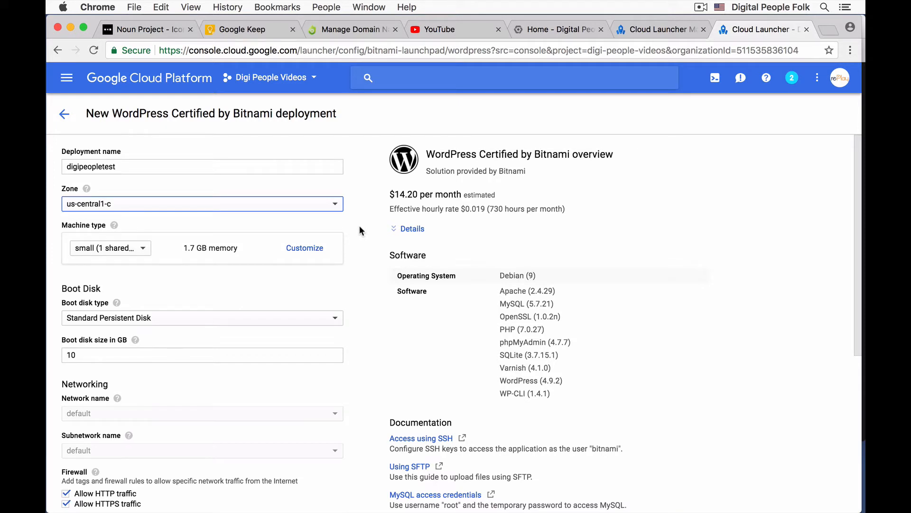
# Step: Set the deployment's machine type to micro (1 shared vCPU) and check its customization options for cores and memory
pyautogui.moveTo(86, 189)
pyautogui.click(136, 248)
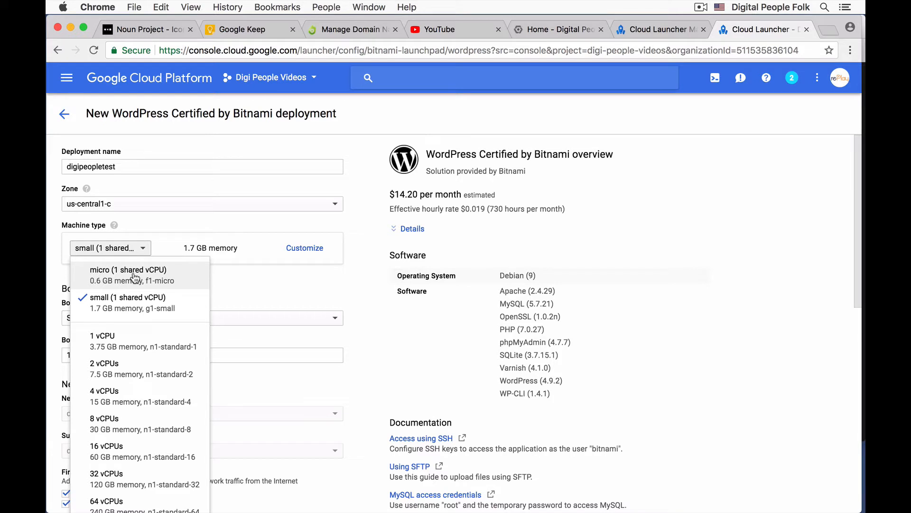
pyautogui.click(133, 276)
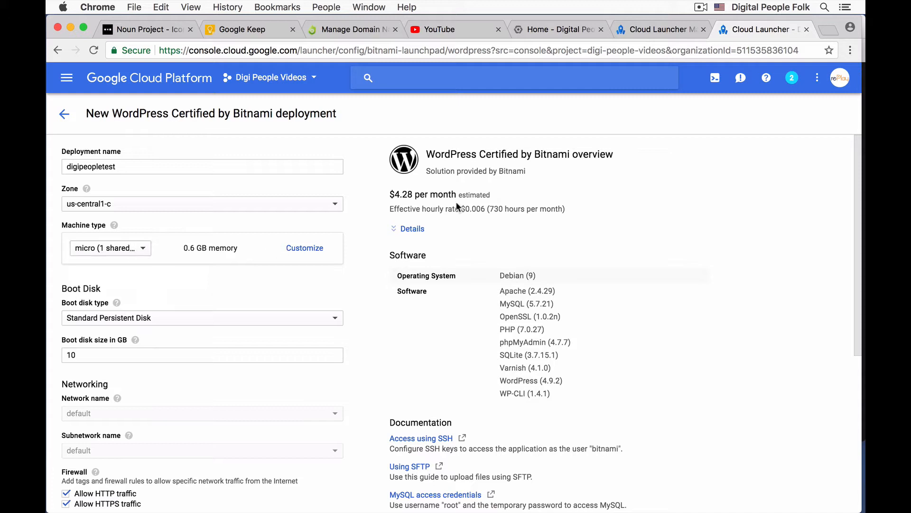
pyautogui.click(301, 251)
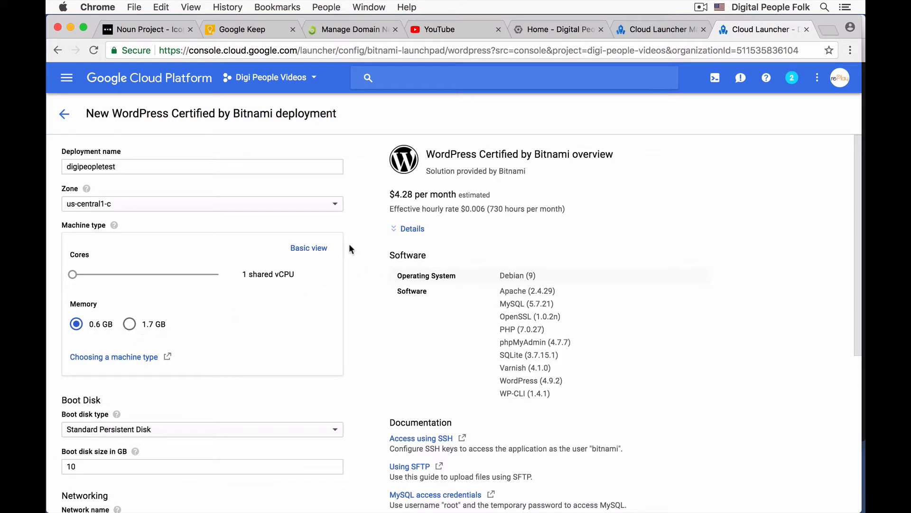
pyautogui.click(309, 249)
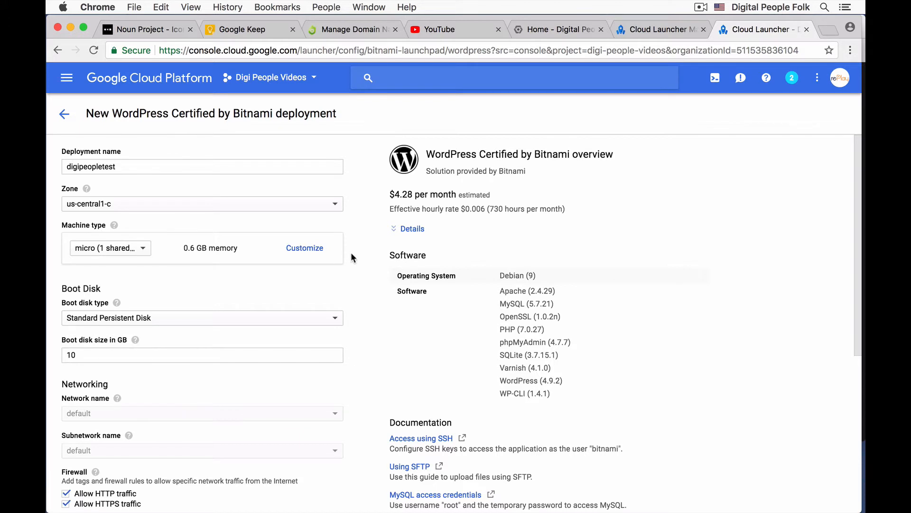
# Step: Set the boot disk type to SSD Persistent Disk and check the updated monthly price estimate
pyautogui.scroll(-3, 350, 250)
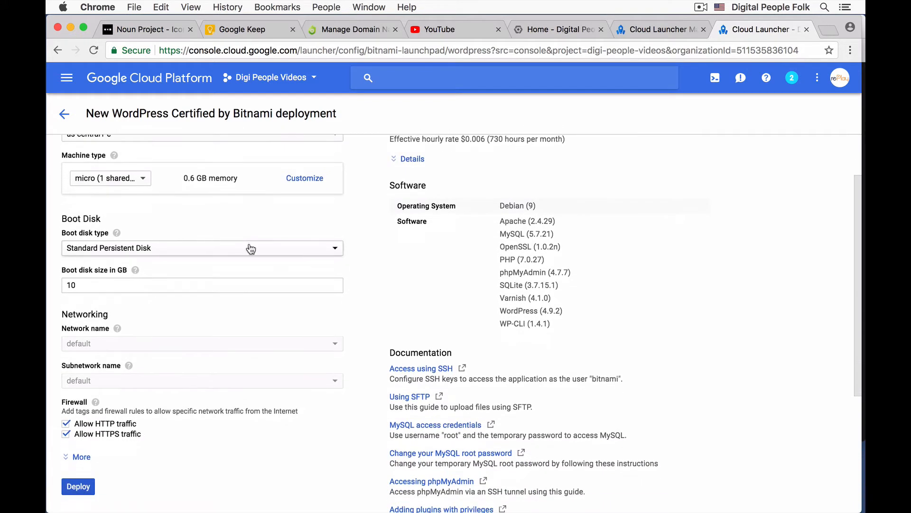
pyautogui.click(251, 249)
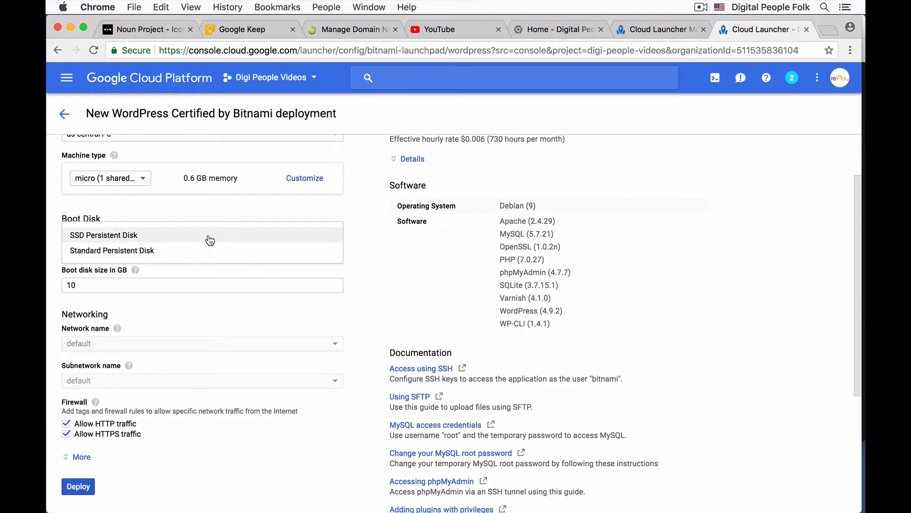
pyautogui.click(210, 241)
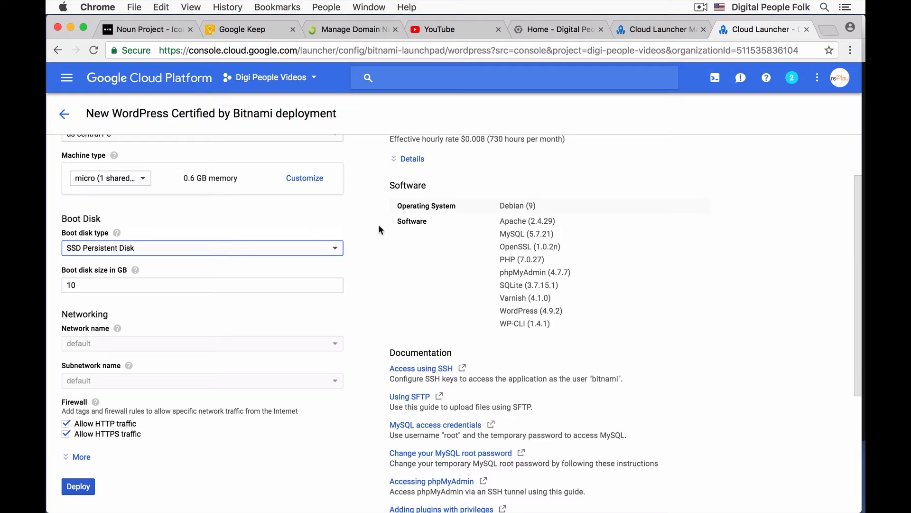
pyautogui.scroll(3, 378, 230)
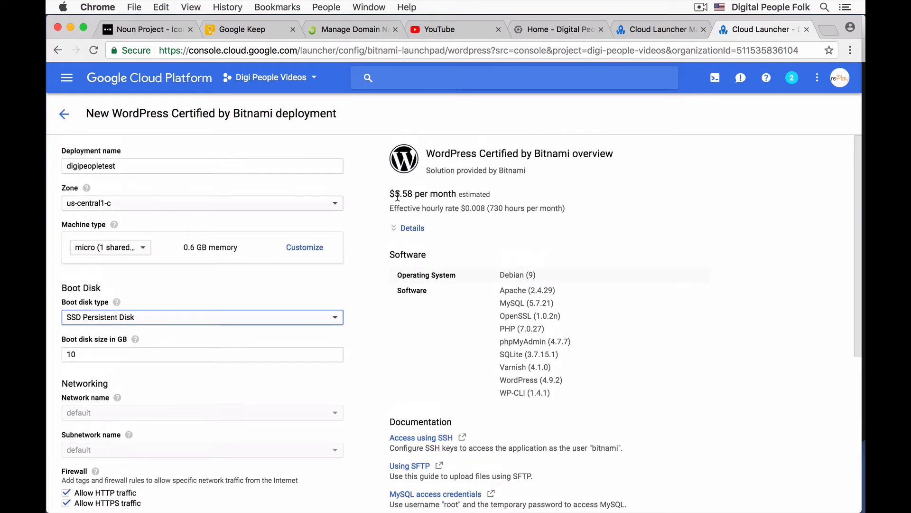
pyautogui.scroll(-3, 378, 266)
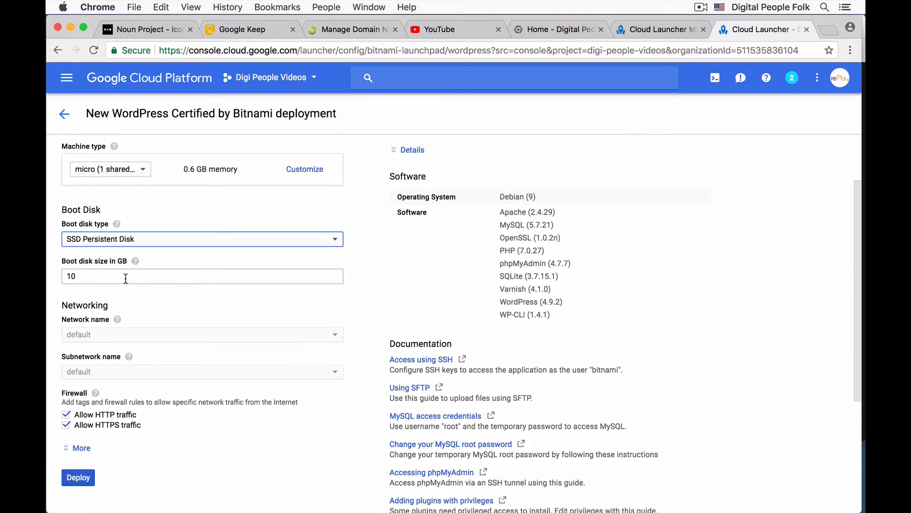
# Step: Review the deployment's zone, machine, boot disk, networking and firewall settings along with the estimated cost
pyautogui.scroll(-3, 369, 269)
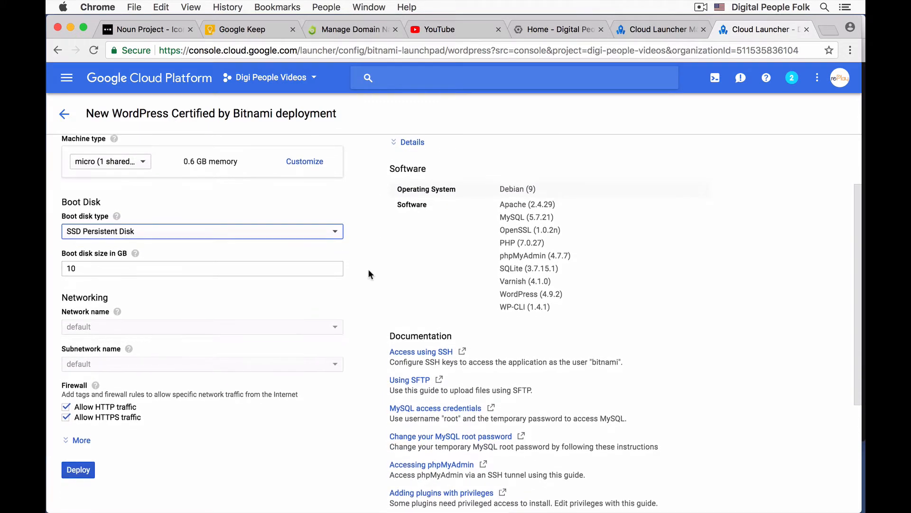
pyautogui.scroll(3, 369, 270)
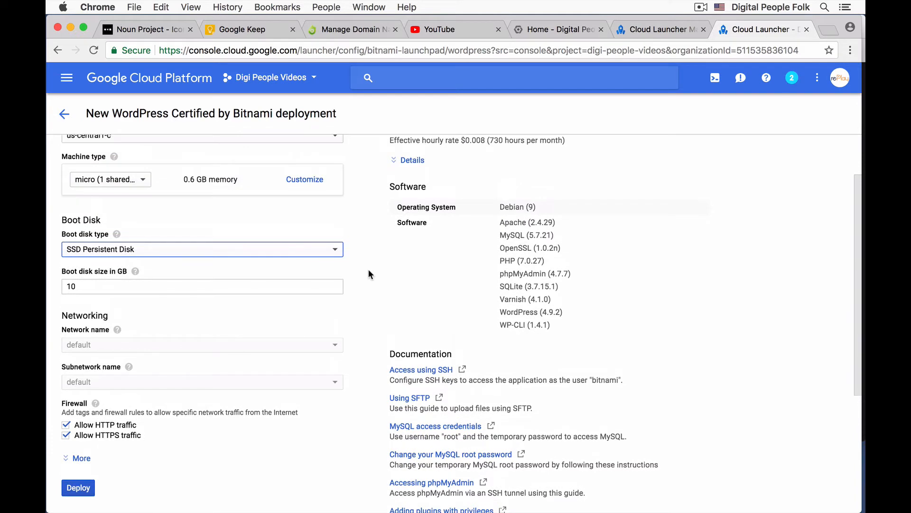
pyautogui.scroll(2, 369, 273)
pyautogui.scroll(-4, 368, 271)
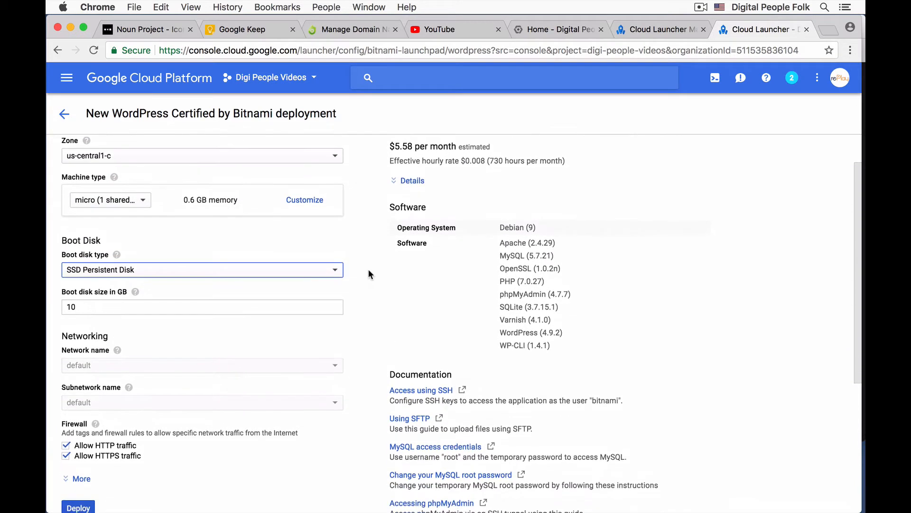
pyautogui.scroll(-1, 368, 274)
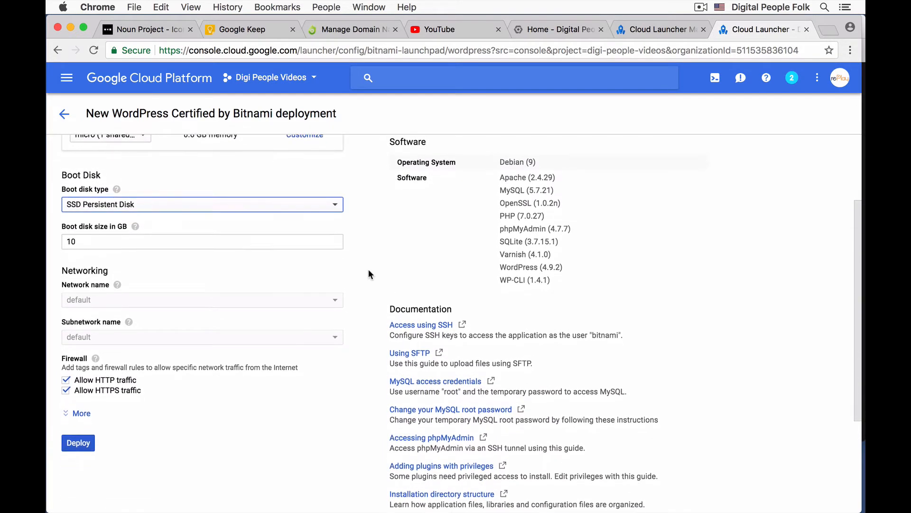
pyautogui.scroll(2, 368, 275)
pyautogui.scroll(-1, 369, 274)
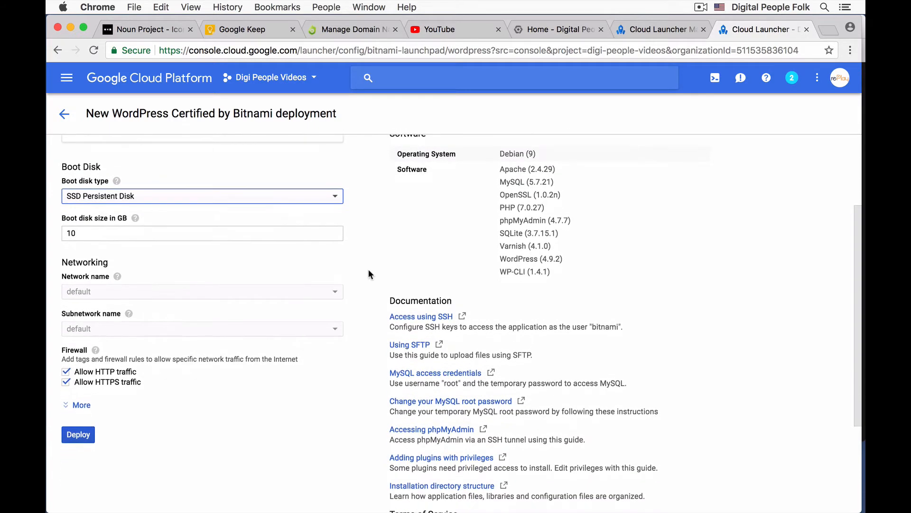
pyautogui.scroll(3, 368, 274)
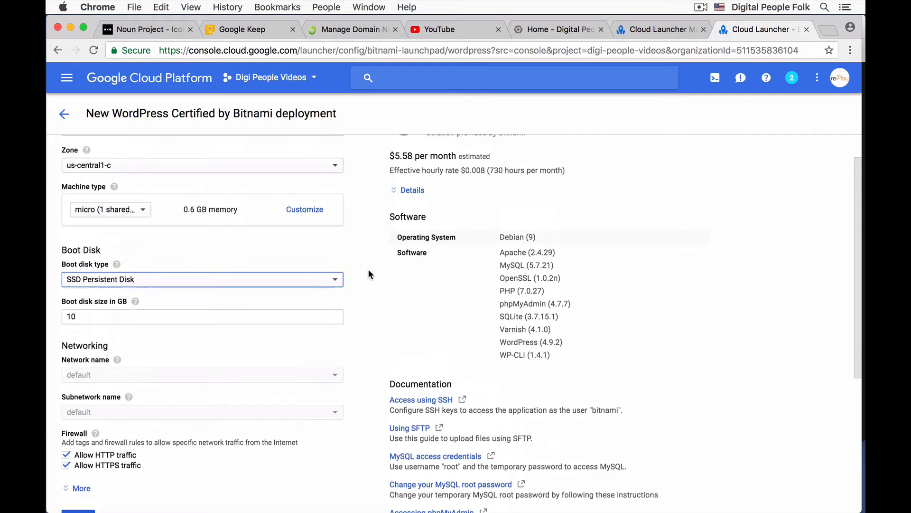
pyautogui.scroll(3, 369, 274)
pyautogui.scroll(-10, 368, 275)
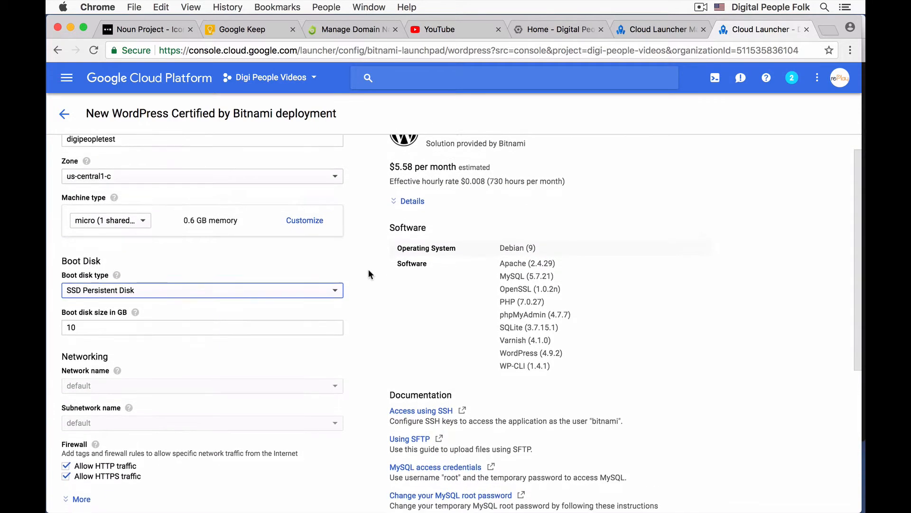
pyautogui.scroll(10, 369, 275)
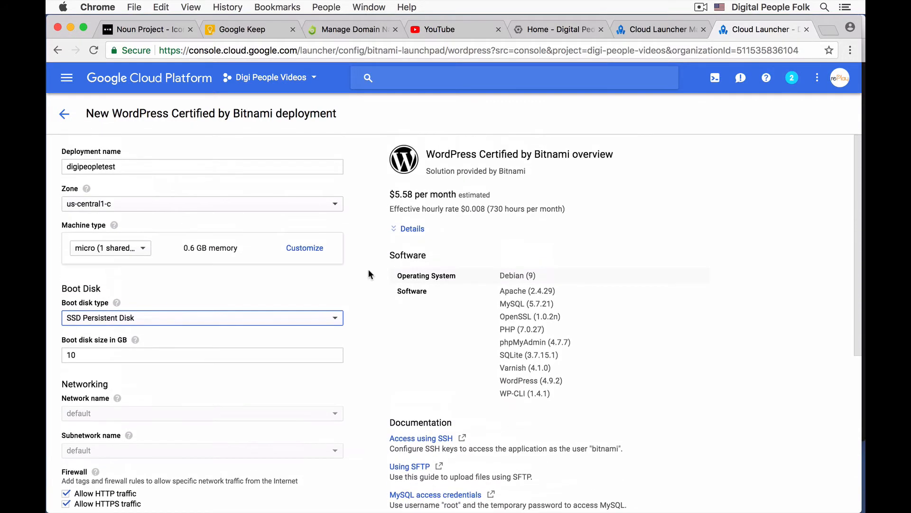
pyautogui.scroll(-3, 369, 275)
pyautogui.scroll(3, 368, 274)
# Step: Show the additional networking options, review the external IP and source IP range settings, and deploy the WordPress solution
pyautogui.scroll(-11, 368, 270)
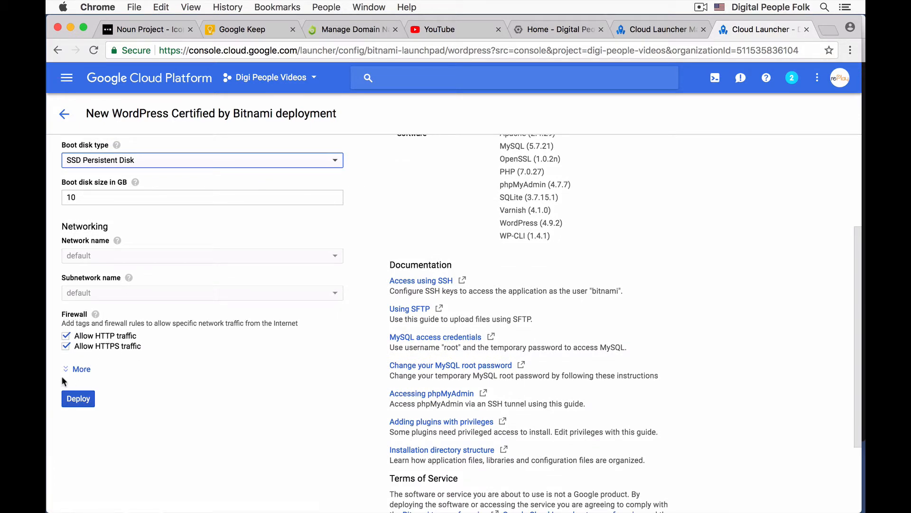
pyautogui.click(84, 369)
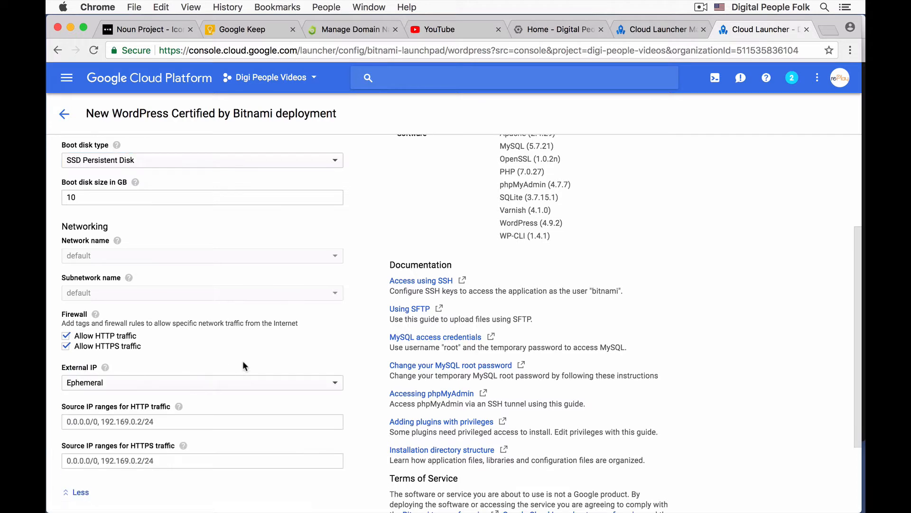
pyautogui.scroll(-3, 366, 342)
pyautogui.scroll(-1, 374, 341)
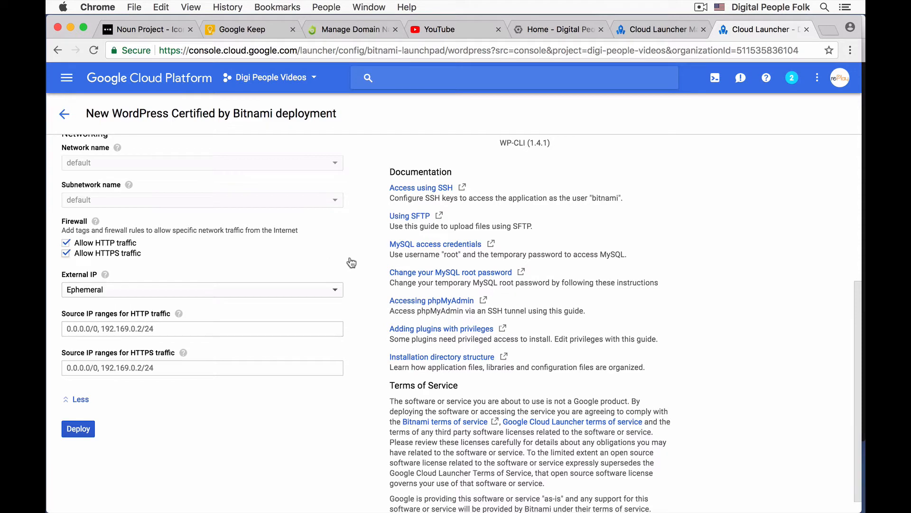
pyautogui.scroll(2, 357, 265)
pyautogui.scroll(1, 357, 265)
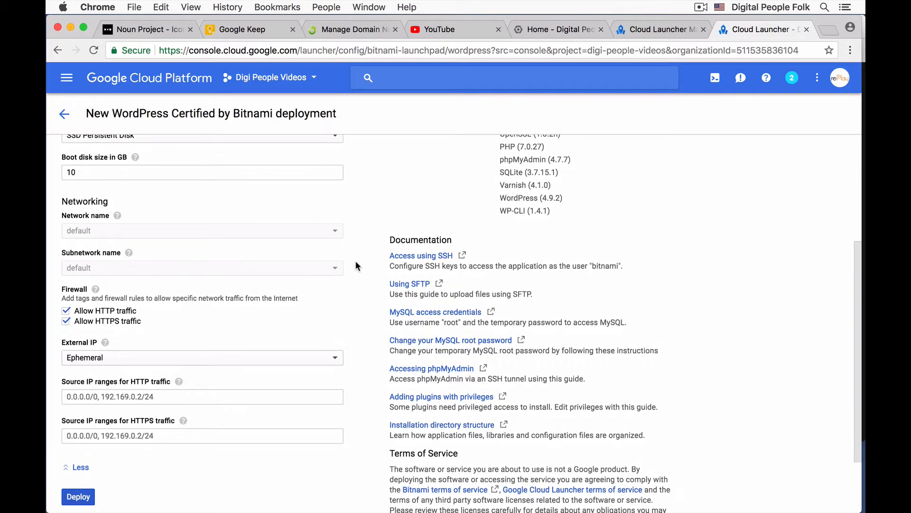
pyautogui.scroll(-4, 357, 265)
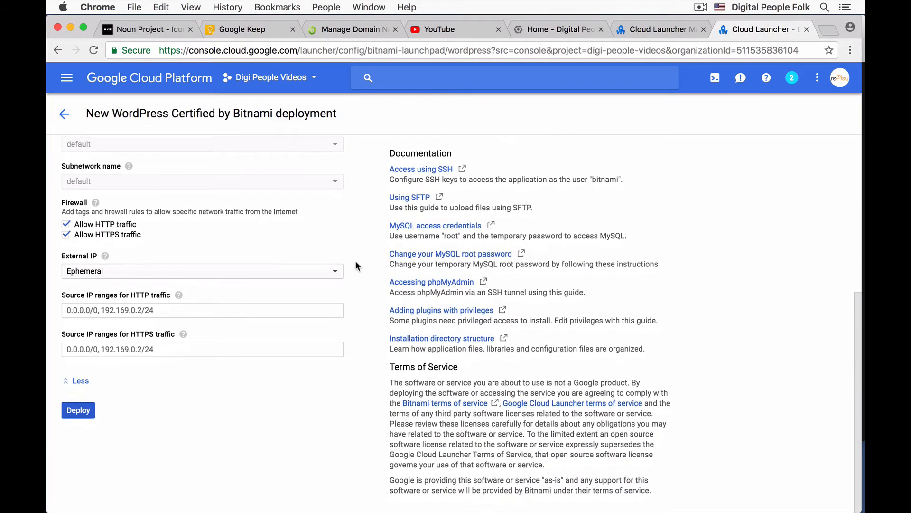
pyautogui.click(79, 416)
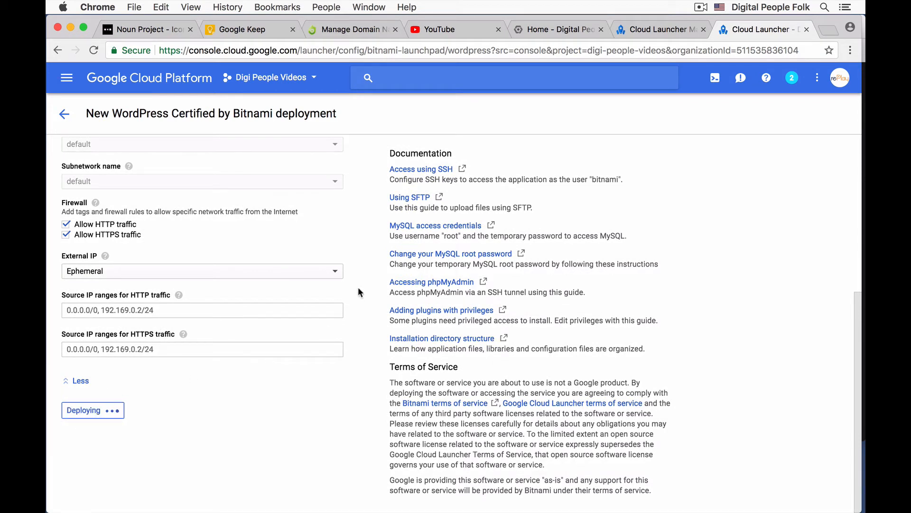
pyautogui.scroll(6, 363, 273)
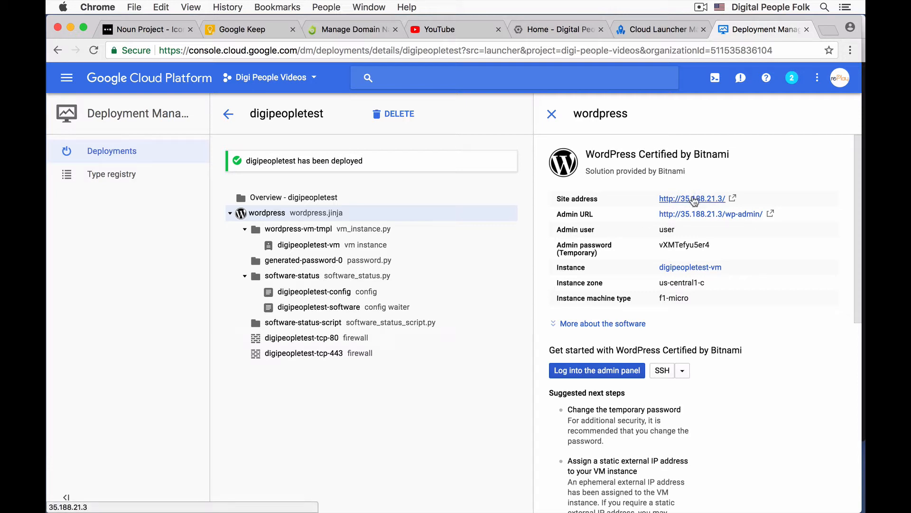
# Step: Open the deployed WordPress site from its site address and look through the default blog page
pyautogui.click(693, 199)
pyautogui.click(744, 27)
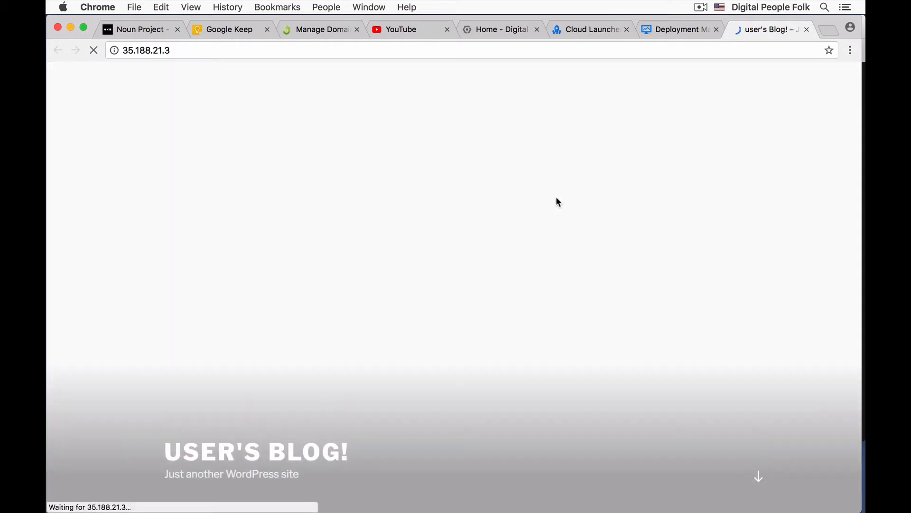
pyautogui.scroll(-10, 597, 280)
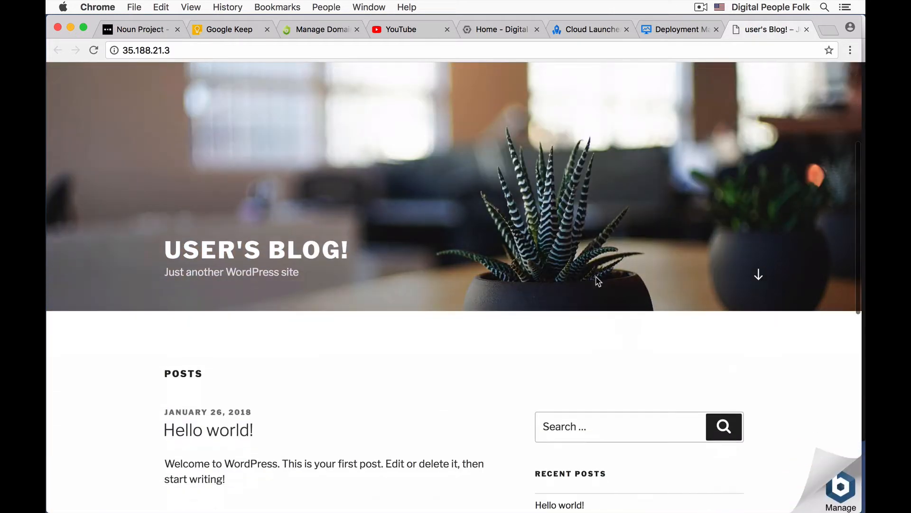
pyautogui.scroll(-5, 597, 278)
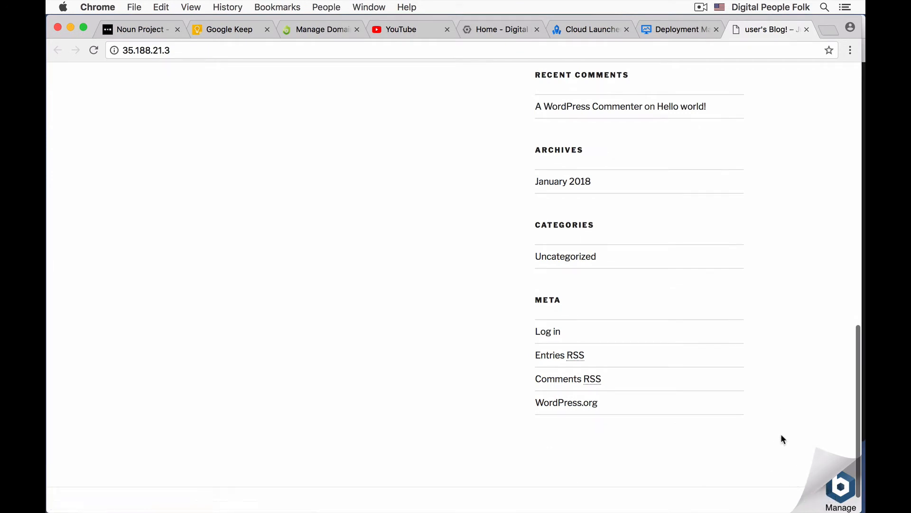
pyautogui.scroll(20, 738, 307)
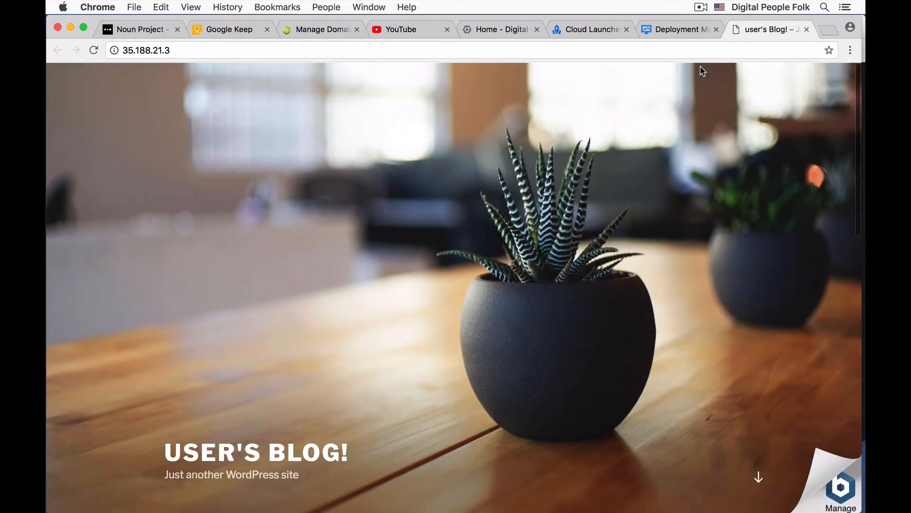
# Step: Return to the digipeopletest deployment details and review the WordPress access information, instance details and suggested next steps
pyautogui.click(668, 33)
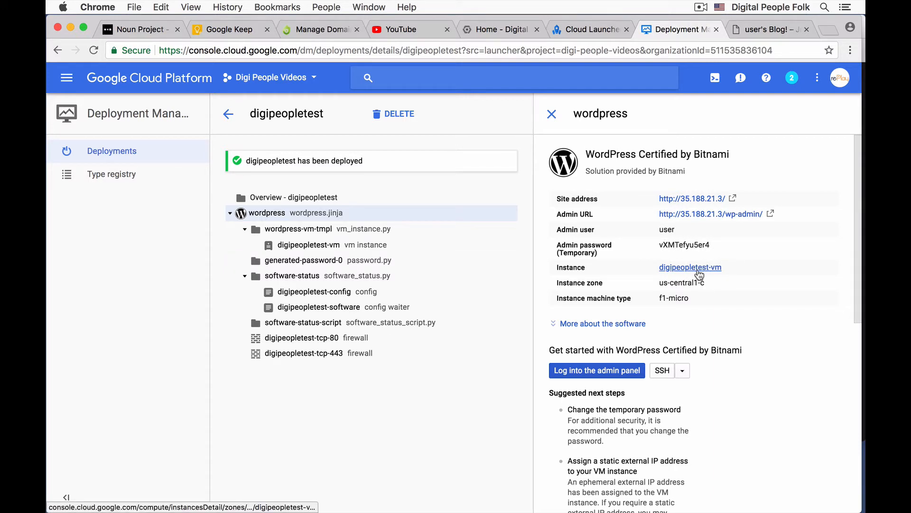
pyautogui.scroll(-1, 721, 293)
pyautogui.scroll(-3, 721, 294)
pyautogui.scroll(3, 721, 294)
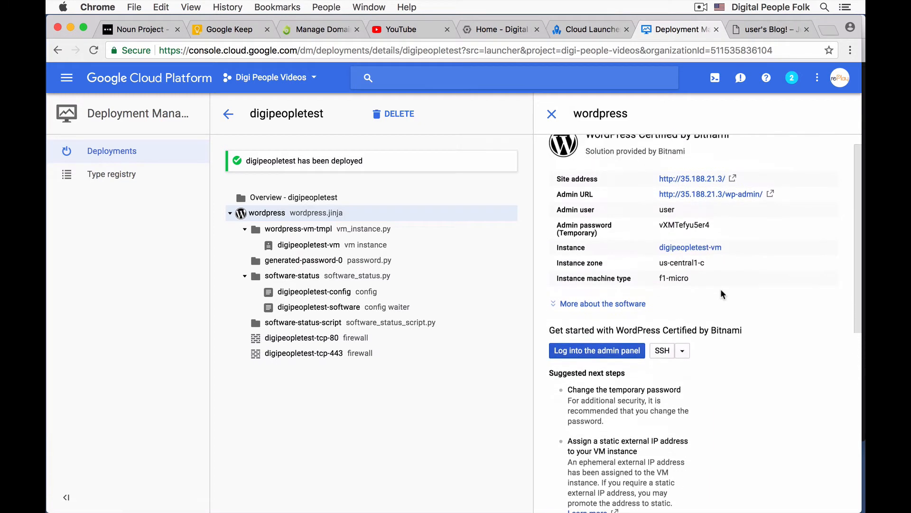
pyautogui.scroll(1, 722, 293)
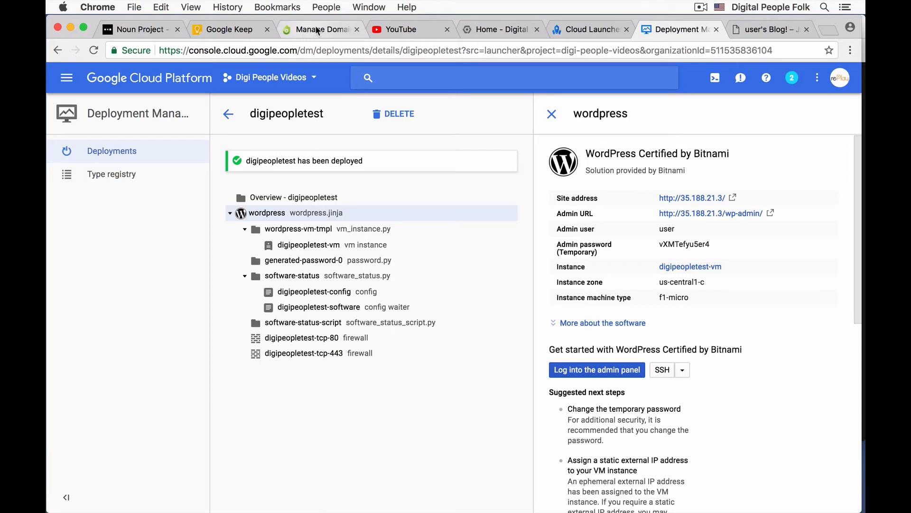
# Step: Open Cloud DNS from the network services in a new browser tab placed directly after the deployment's tab
pyautogui.click(66, 77)
pyautogui.moveTo(149, 380)
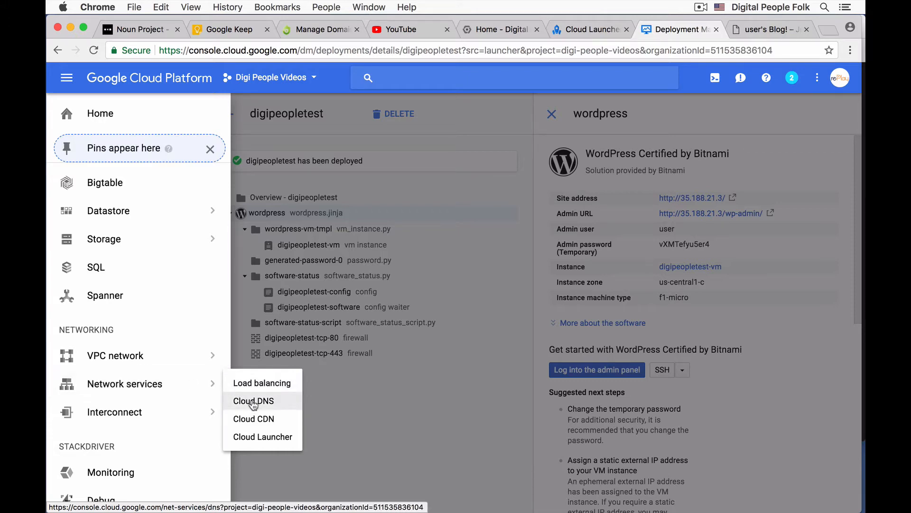
pyautogui.keyDown('super'); pyautogui.click(254, 402); pyautogui.keyUp('super')
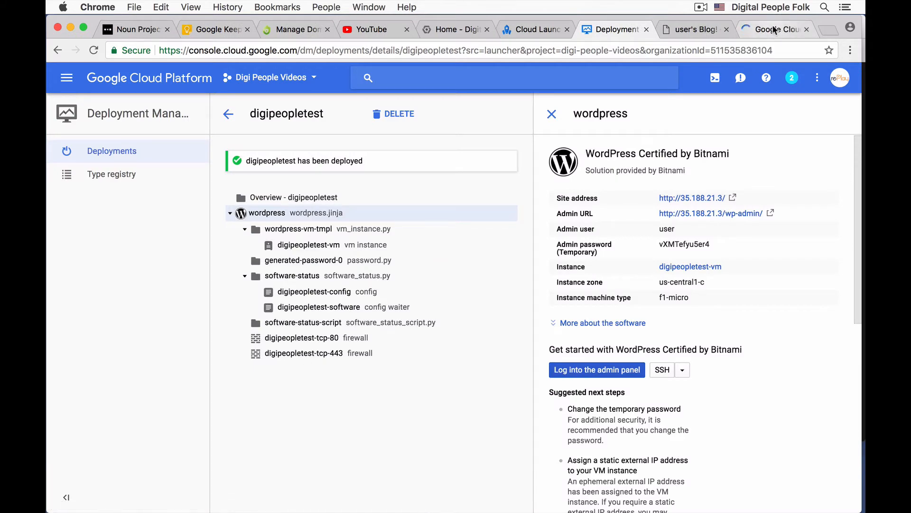
pyautogui.moveTo(777, 29); pyautogui.dragTo(698, 31)
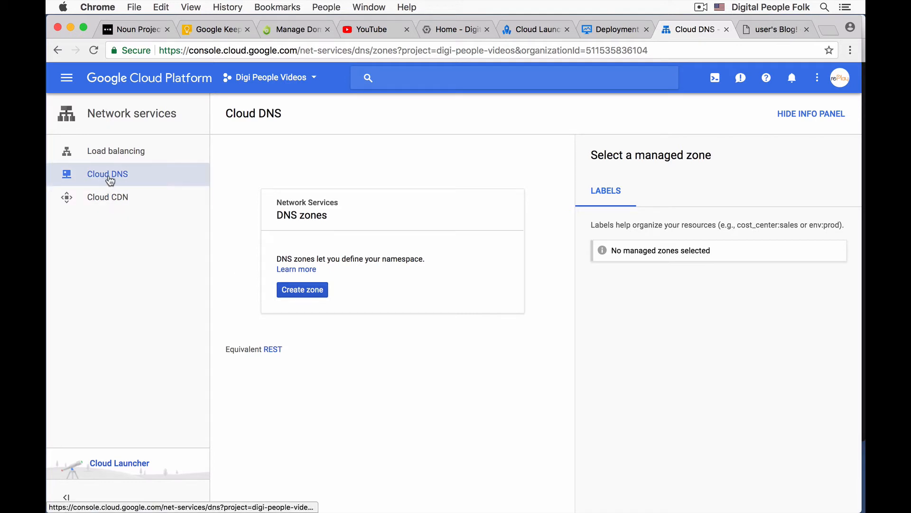
# Step: Create a DNS zone named digitalpeoplezone with DNS name digitalpeoplefolk.com and description "This is for a test it will be erased"
pyautogui.click(296, 290)
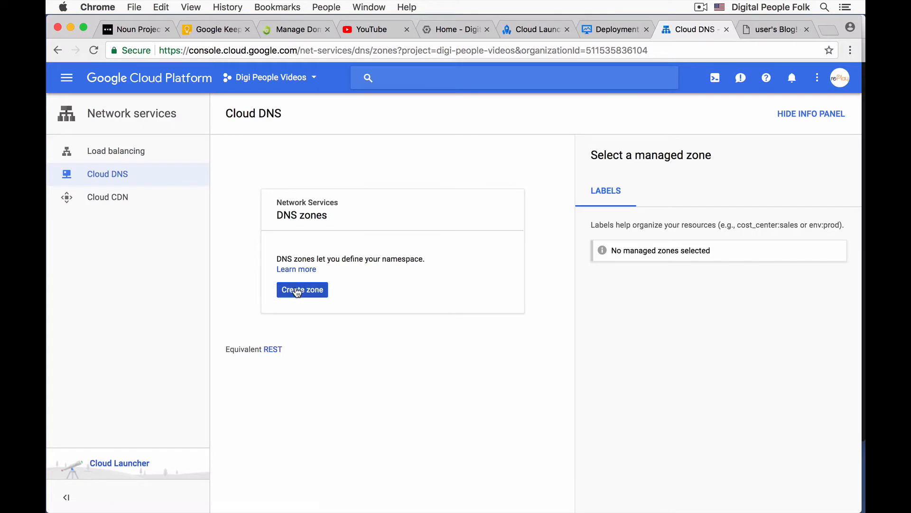
pyautogui.write('d')
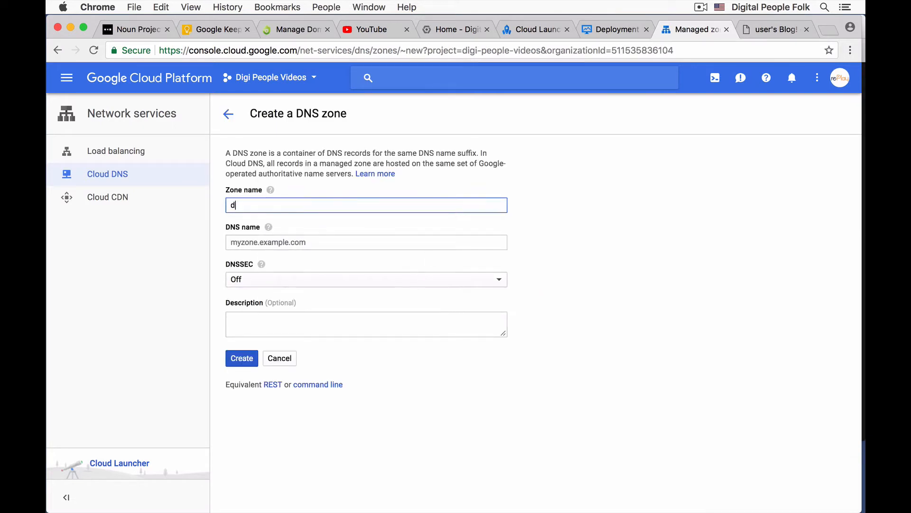
pyautogui.write('igitalpeoplezone')
pyautogui.click(317, 237)
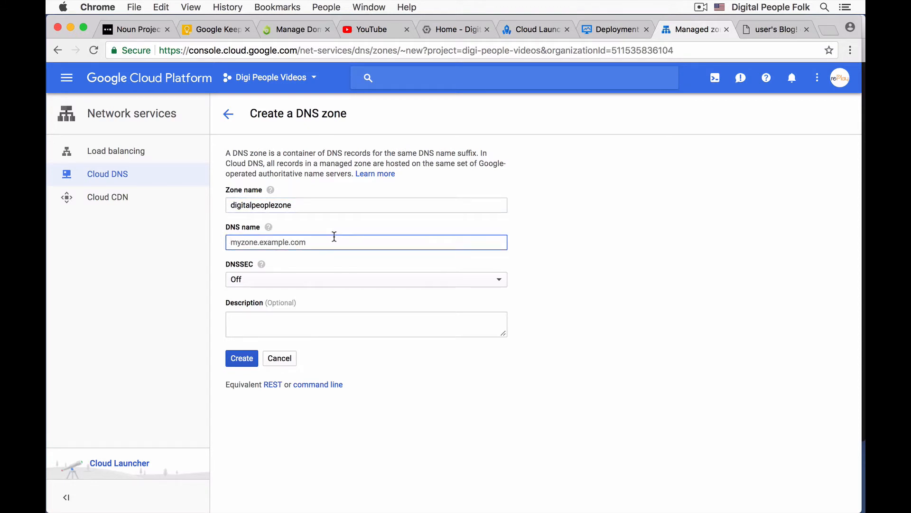
pyautogui.write('digitalpeoplefolk.com')
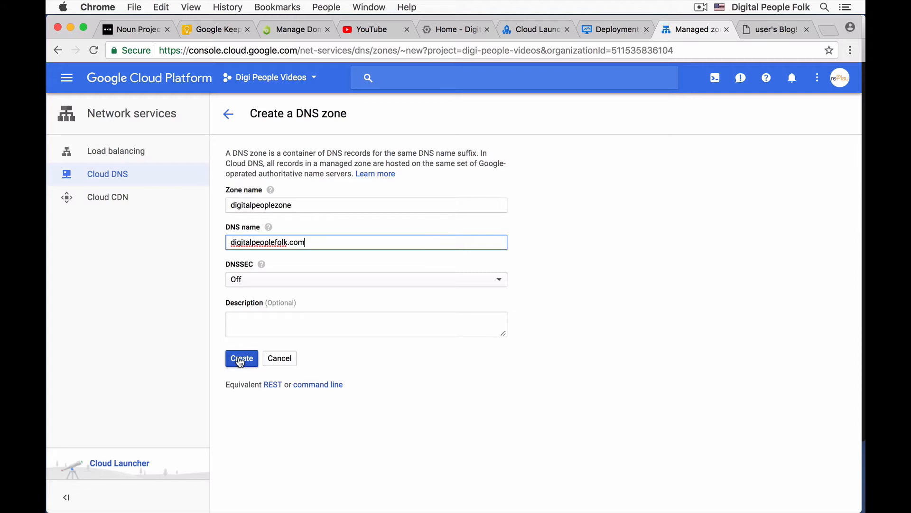
pyautogui.click(251, 319)
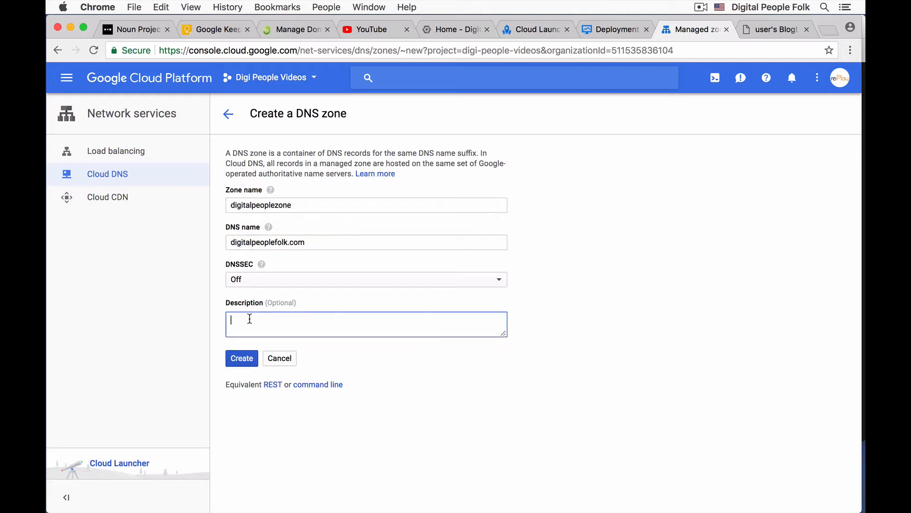
pyautogui.write('This is for a test it will be er')
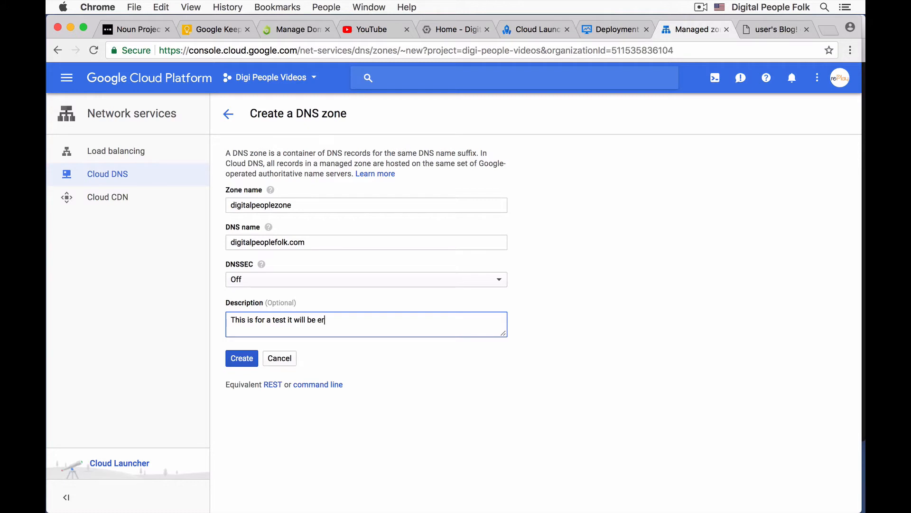
pyautogui.write('ased')
pyautogui.click(239, 359)
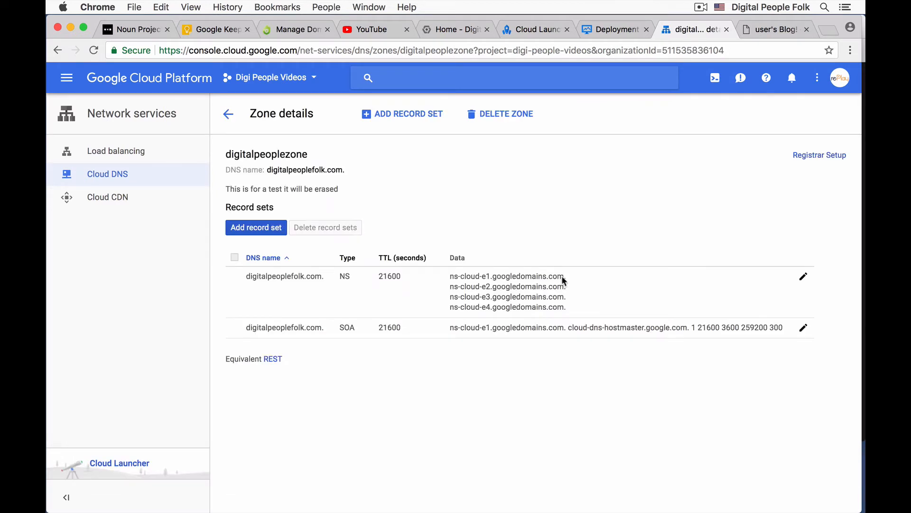
# Step: Switch to Dynadot's domain management, open the DNS settings of digitalpeoplefolk.com and set the DNS type to Name Servers
pyautogui.moveTo(562, 275); pyautogui.dragTo(452, 274)
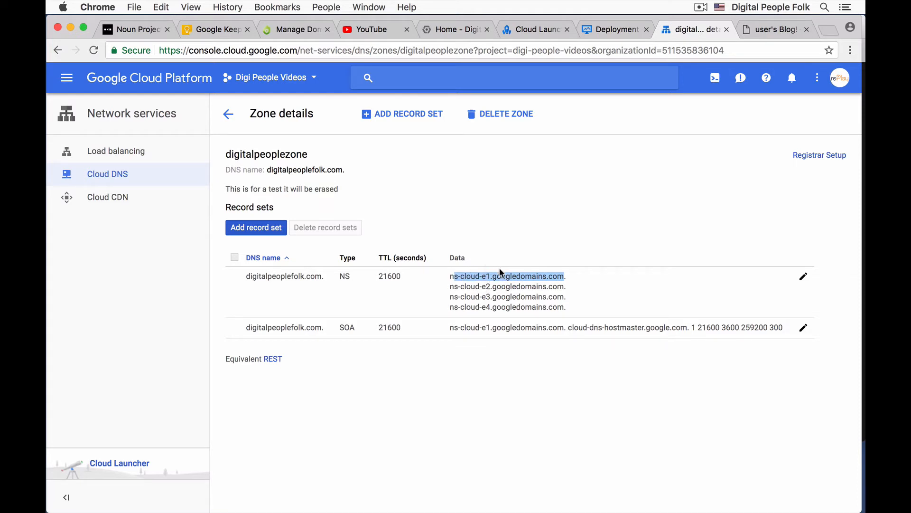
pyautogui.click(526, 275)
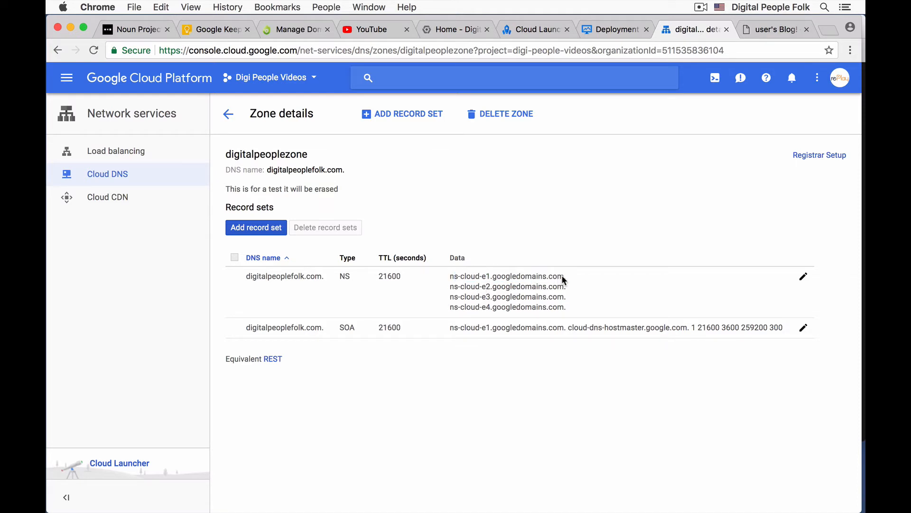
pyautogui.click(290, 30)
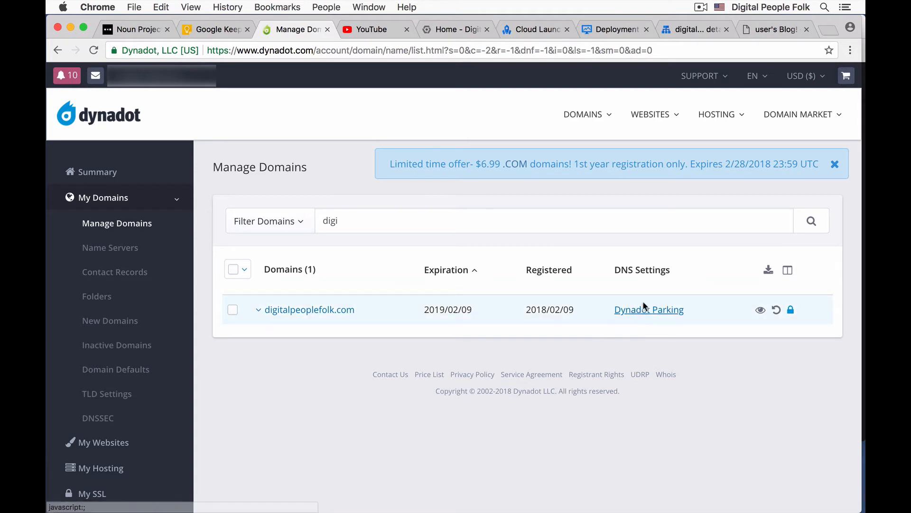
pyautogui.click(258, 311)
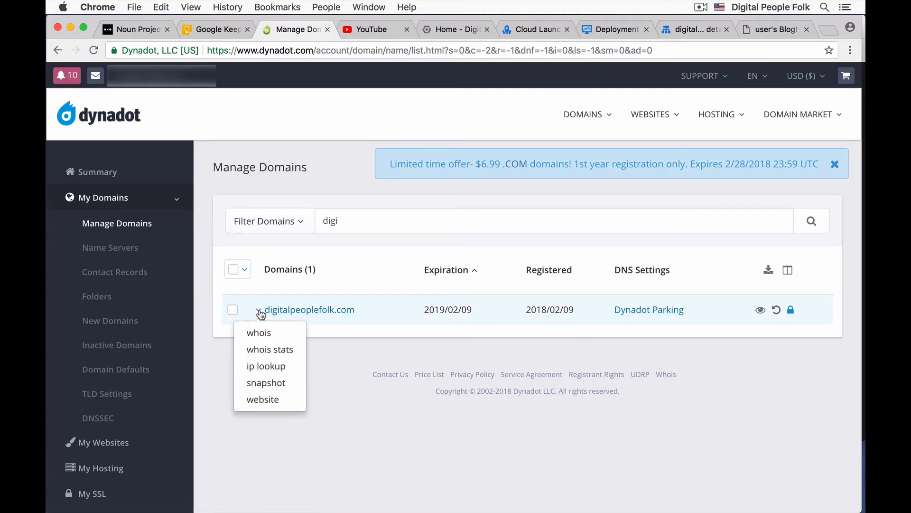
pyautogui.click(392, 311)
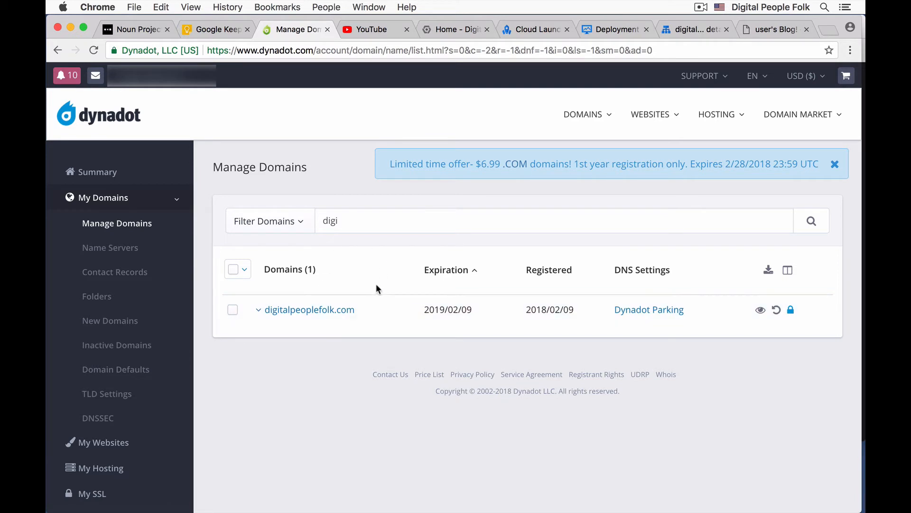
pyautogui.click(643, 310)
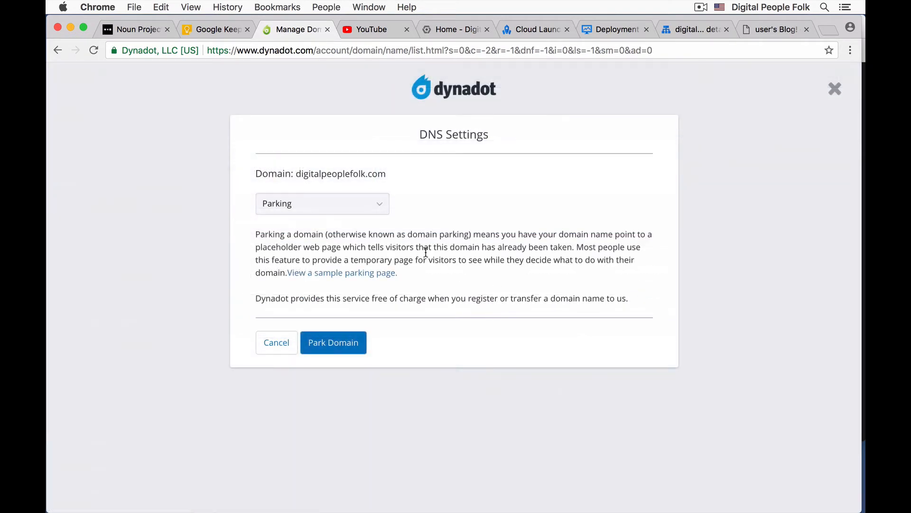
pyautogui.click(354, 200)
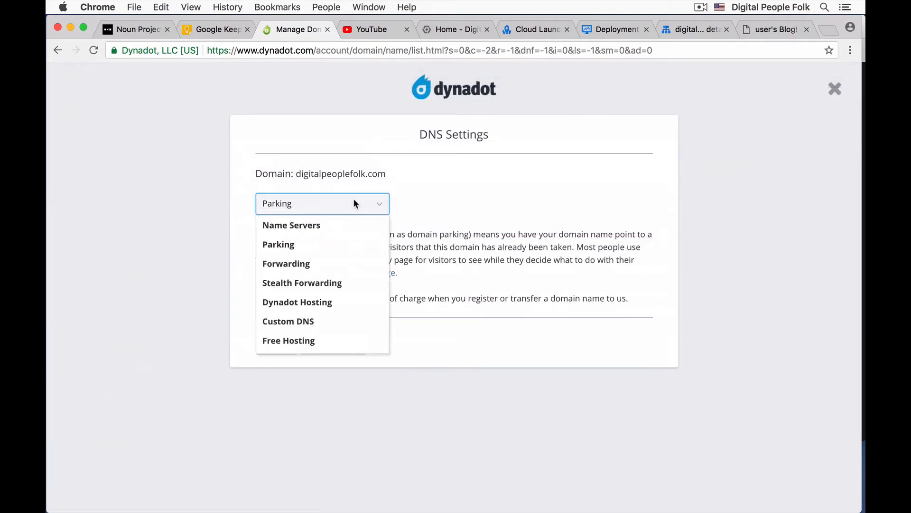
pyautogui.click(348, 225)
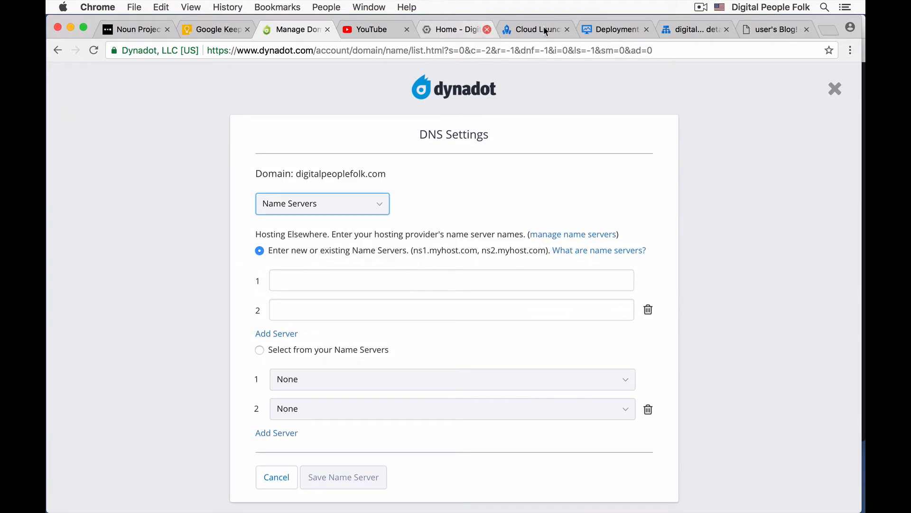
# Step: Copy ns-cloud-e1.googledomains.com from the Cloud DNS zone's NS record into Dynadot's first name server entry
pyautogui.click(613, 31)
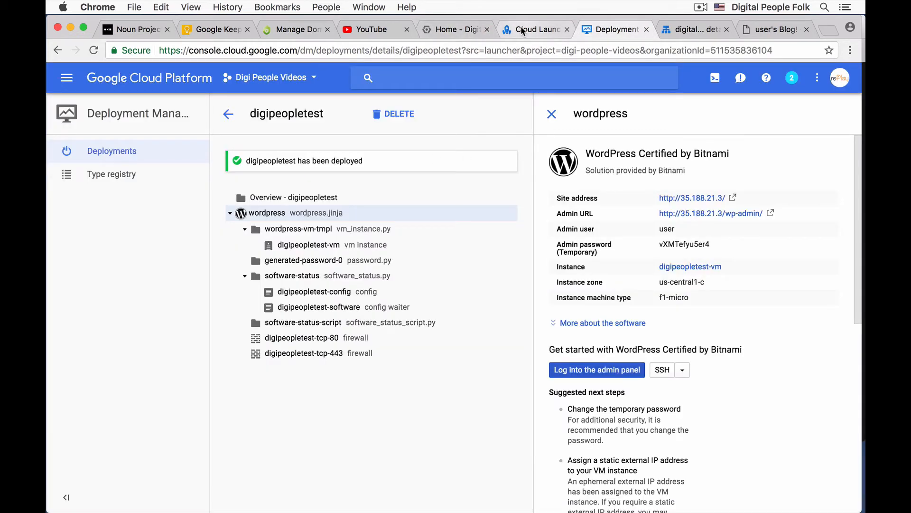
pyautogui.click(686, 32)
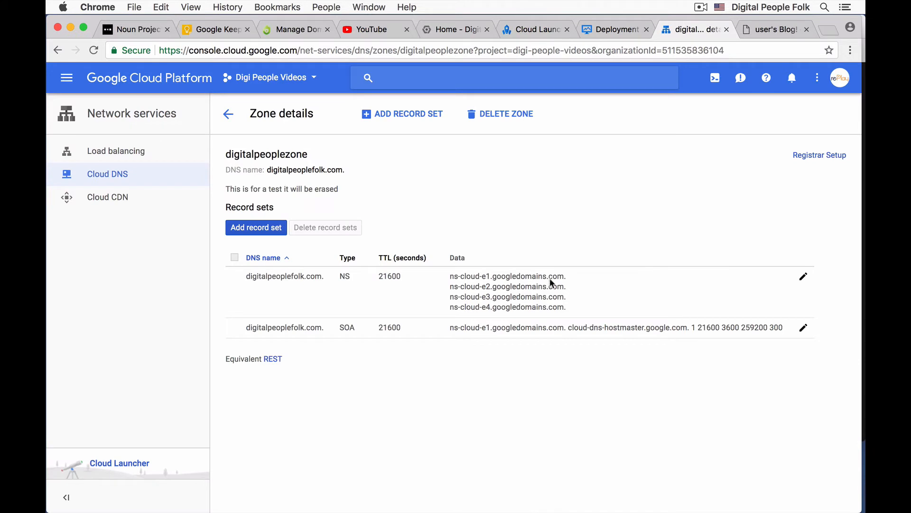
pyautogui.moveTo(564, 279); pyautogui.dragTo(464, 280)
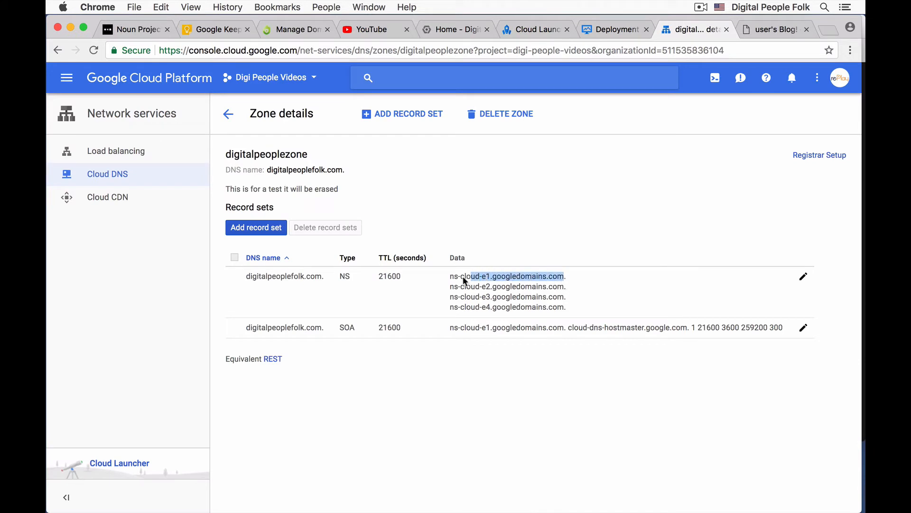
pyautogui.press('super+c')
pyautogui.click(302, 30)
pyautogui.click(433, 280)
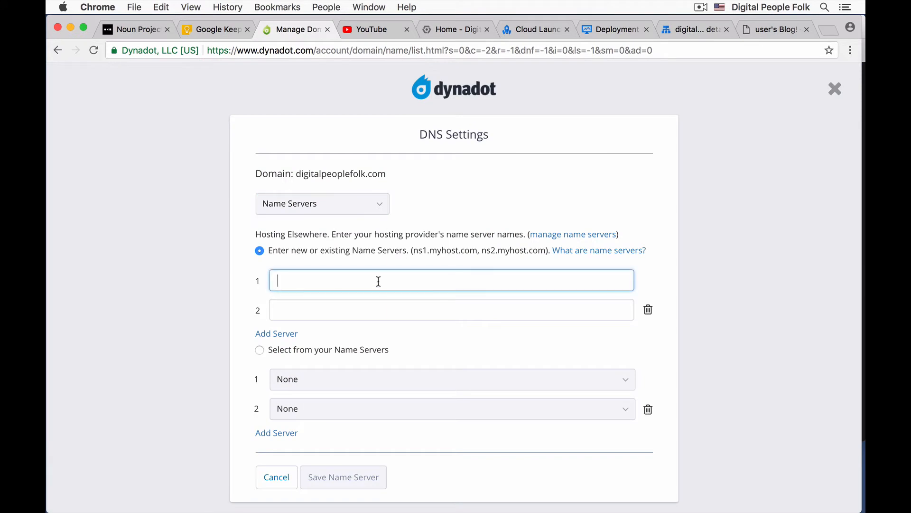
pyautogui.press('super+v')
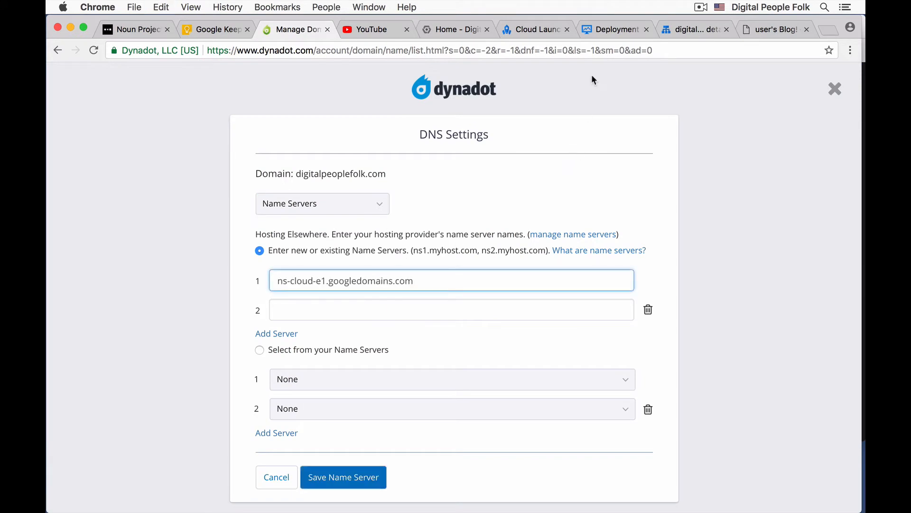
# Step: Copy ns-cloud-e2.googledomains.com from the Cloud DNS zone's NS record into Dynadot's second name server entry
pyautogui.click(693, 30)
pyautogui.moveTo(563, 287); pyautogui.dragTo(468, 287)
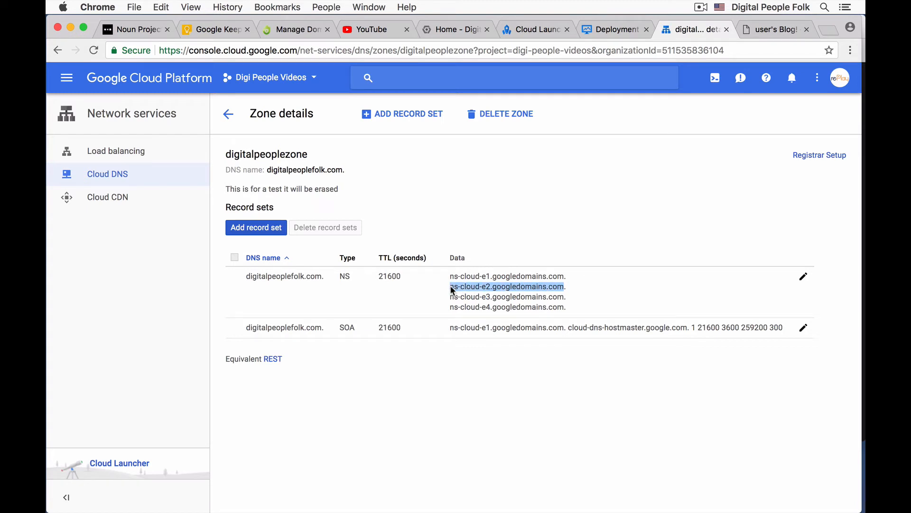
pyautogui.press('super+c')
pyautogui.click(292, 31)
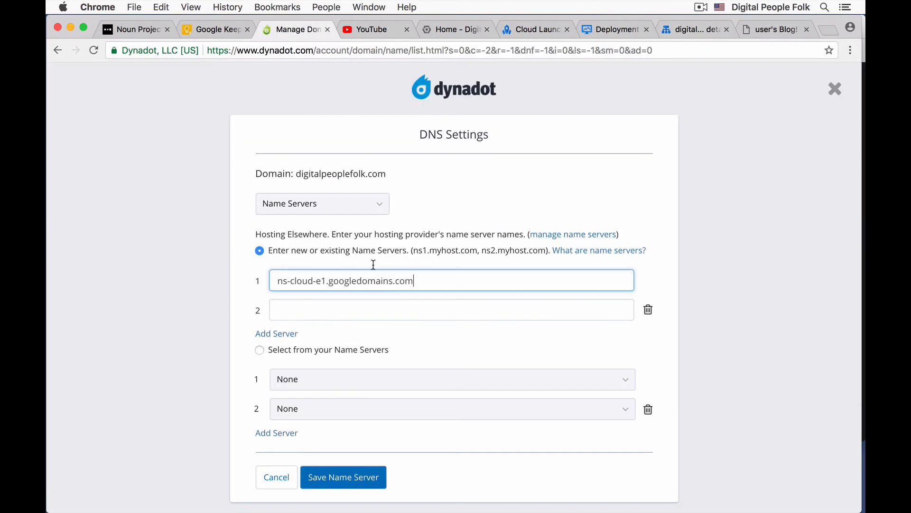
pyautogui.click(373, 305)
pyautogui.press('super+v')
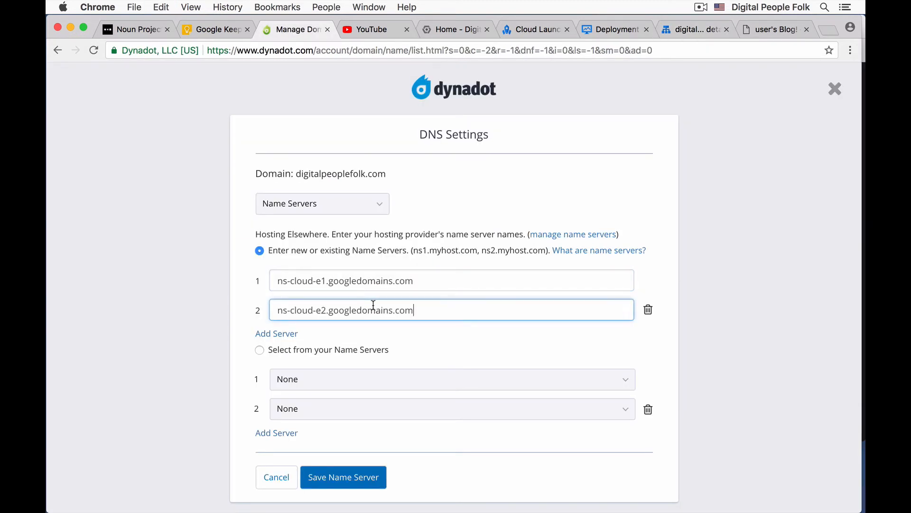
# Step: Copy ns-cloud-e3.googledomains.com from the Cloud DNS zone and enter it in Dynadot as an added third name server
pyautogui.click(691, 31)
pyautogui.click(563, 296)
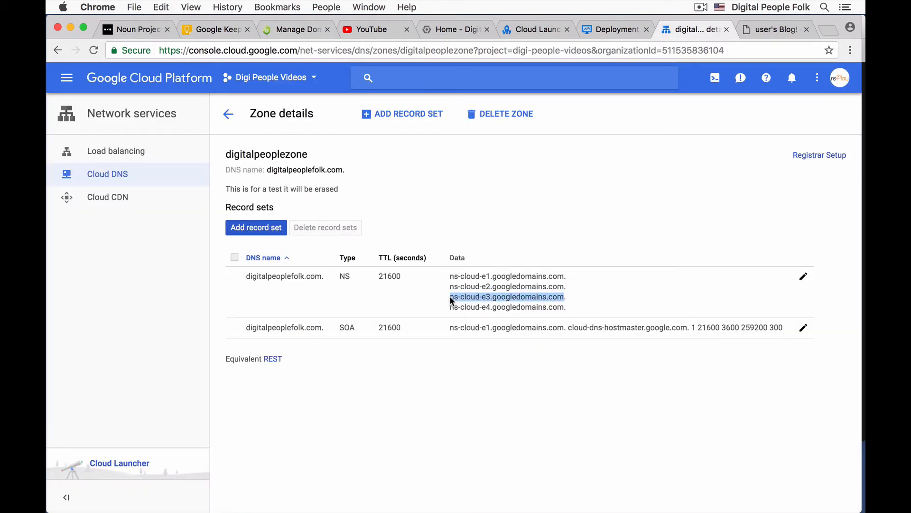
pyautogui.click(292, 29)
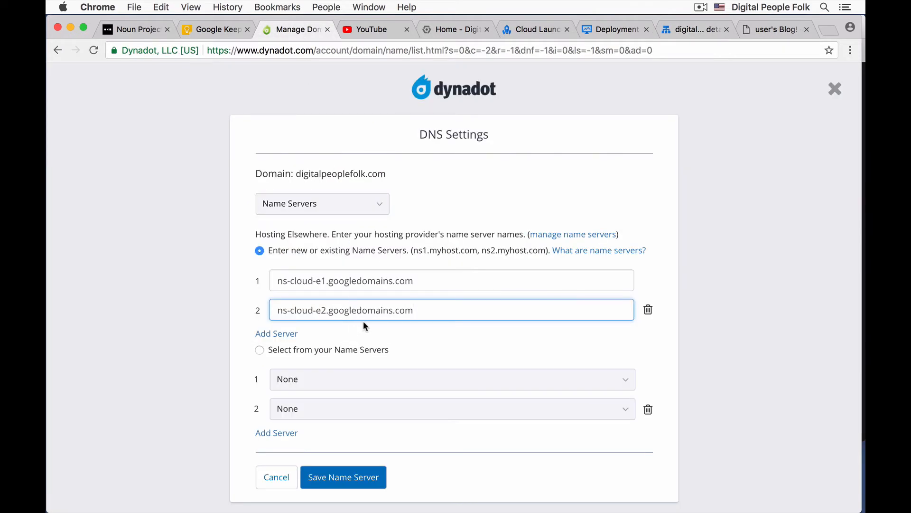
pyautogui.click(291, 334)
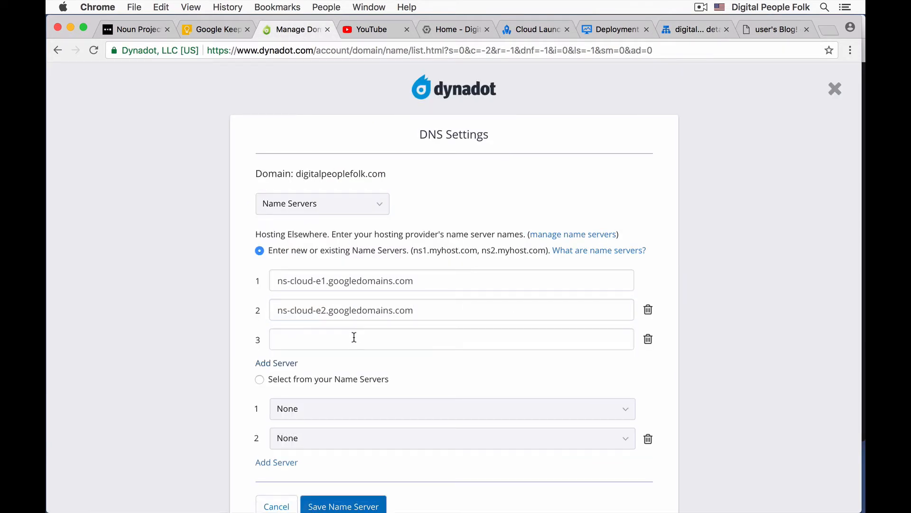
pyautogui.click(354, 337)
pyautogui.press('super+v')
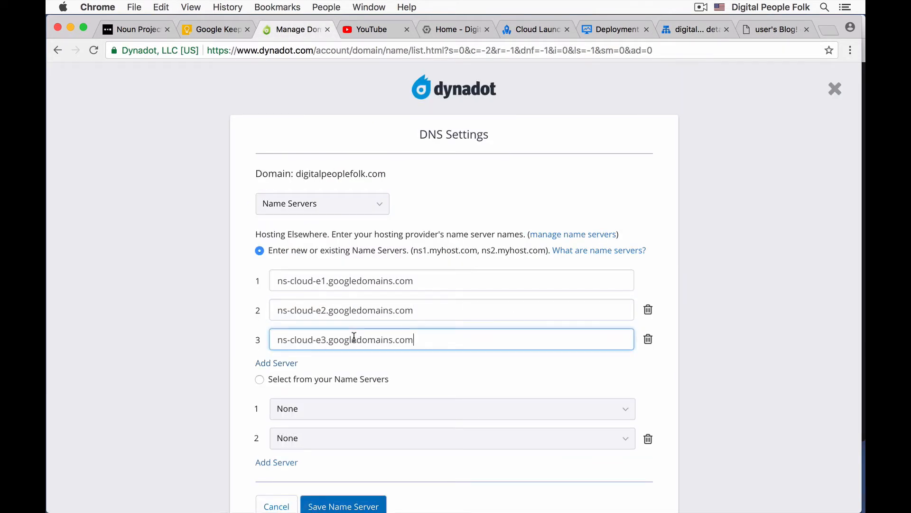
# Step: Copy ns-cloud-e4.googledomains.com from the Cloud DNS zone and enter it in Dynadot as an added fourth name server
pyautogui.click(688, 30)
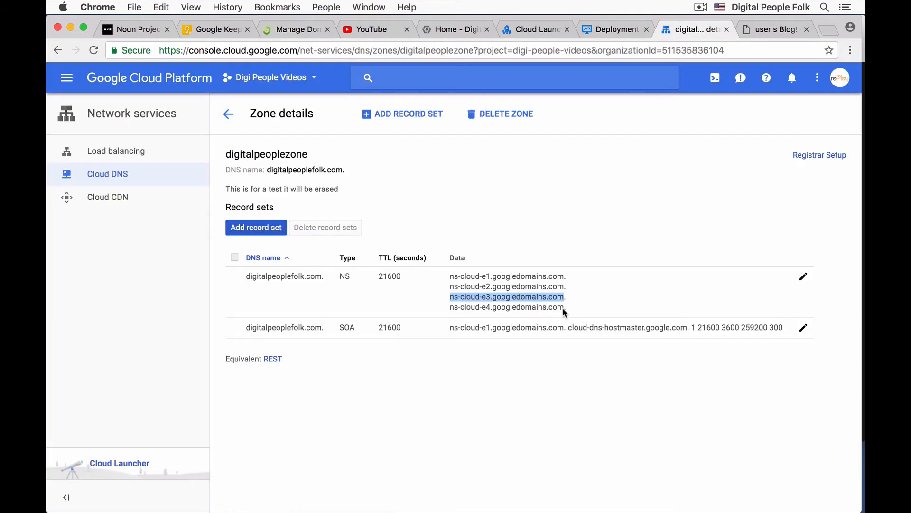
pyautogui.moveTo(563, 308); pyautogui.dragTo(483, 305)
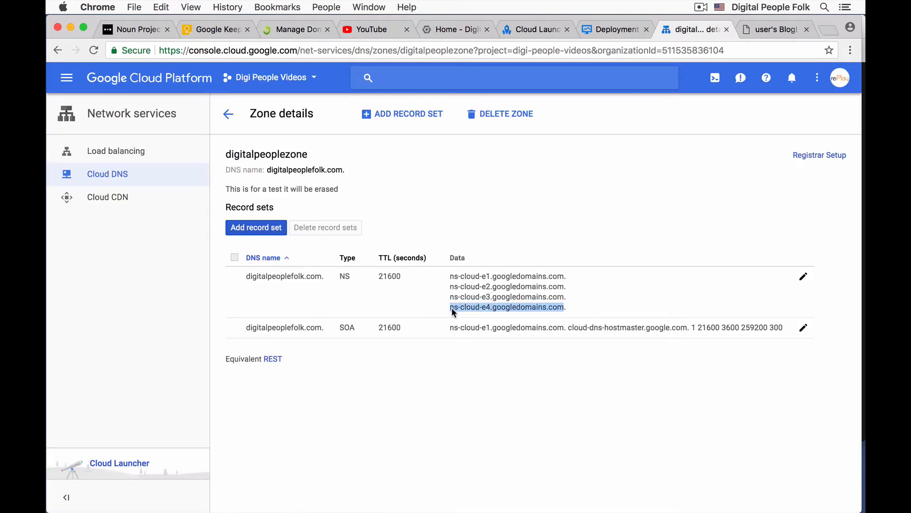
pyautogui.click(223, 32)
pyautogui.click(295, 30)
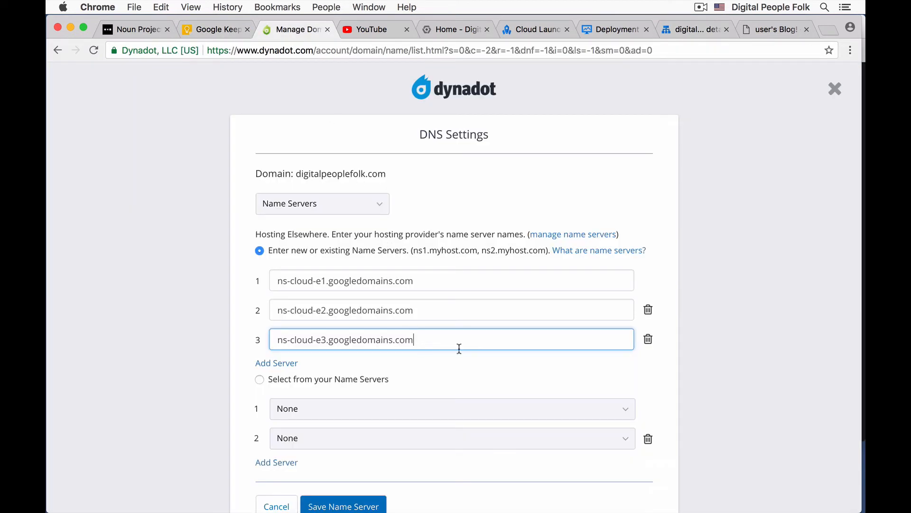
pyautogui.click(284, 363)
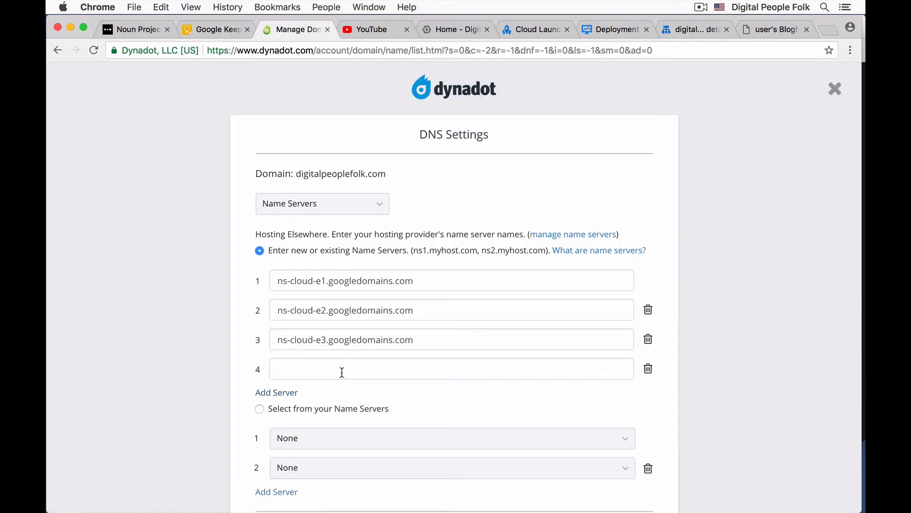
pyautogui.click(341, 372)
pyautogui.press('super+v')
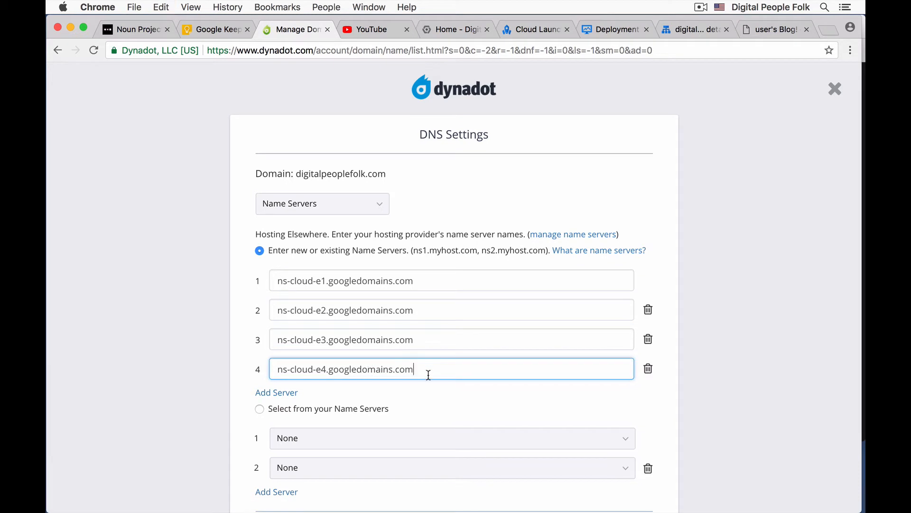
# Step: Compare the four Dynadot name server entries with the Cloud DNS zone's NS record and save them for digitalpeoplefolk.com
pyautogui.scroll(-2, 429, 375)
pyautogui.click(688, 29)
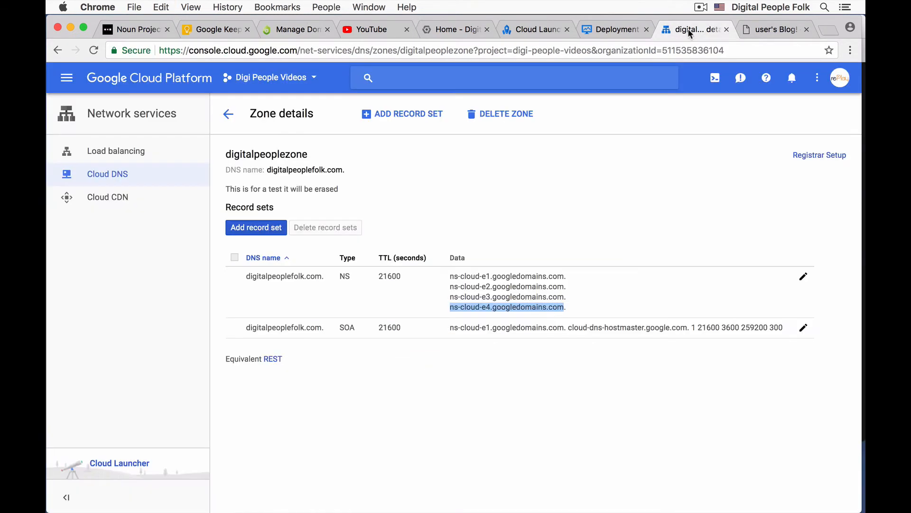
pyautogui.click(287, 29)
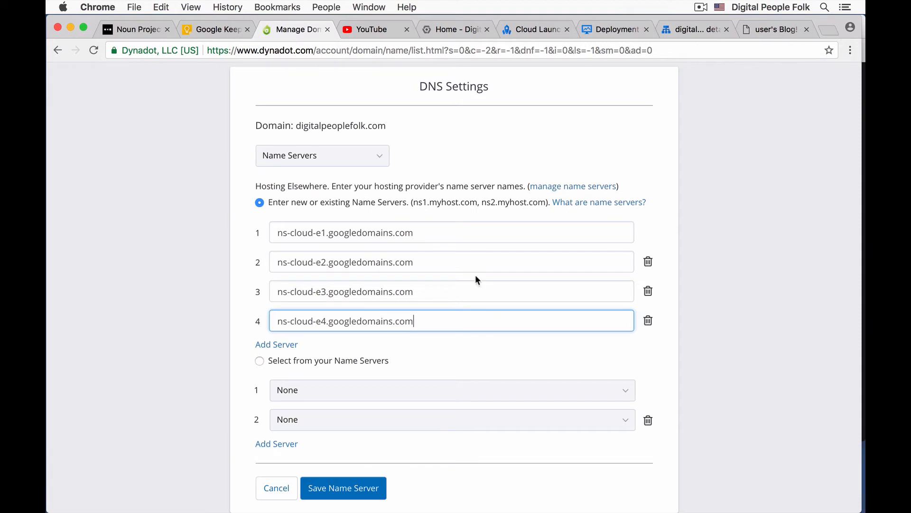
pyautogui.click(351, 493)
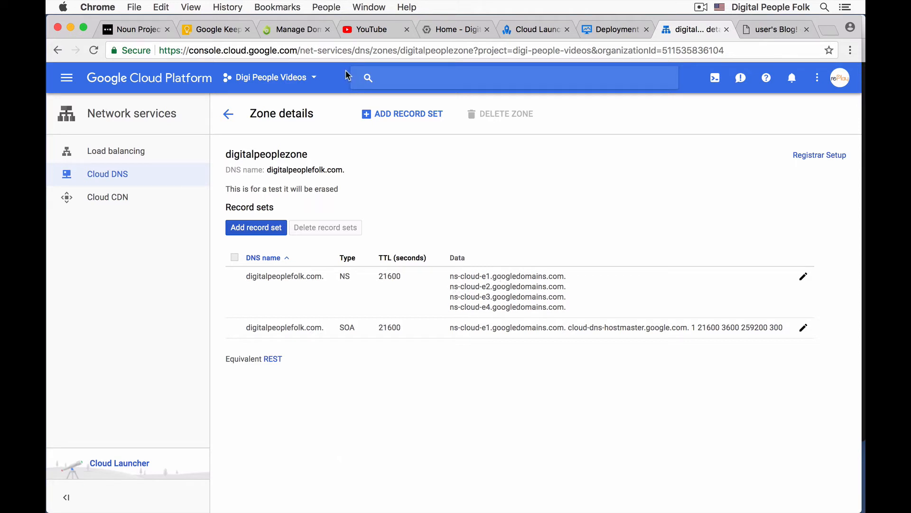
# Step: Reopen digitalpeoplefolk.com's DNS settings in Dynadot, review the saved name servers, and leave without making changes
pyautogui.click(284, 29)
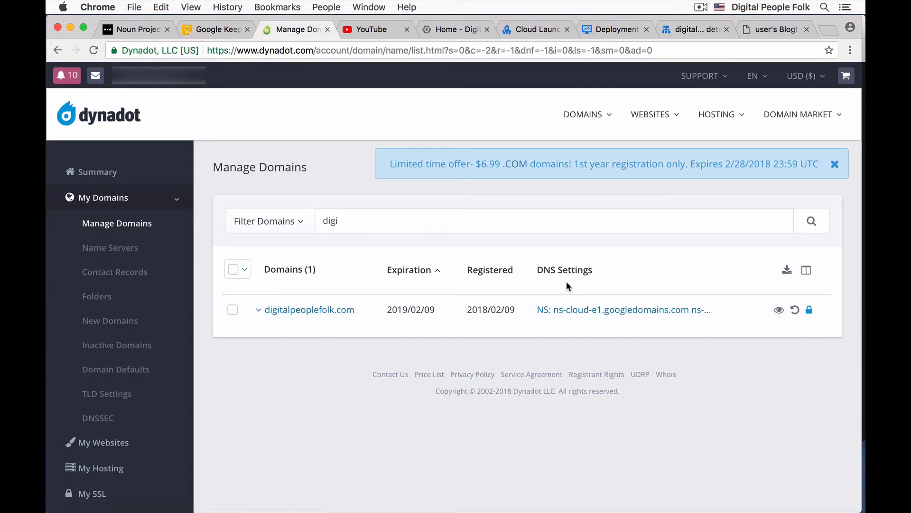
pyautogui.click(580, 313)
pyautogui.scroll(-1, 583, 346)
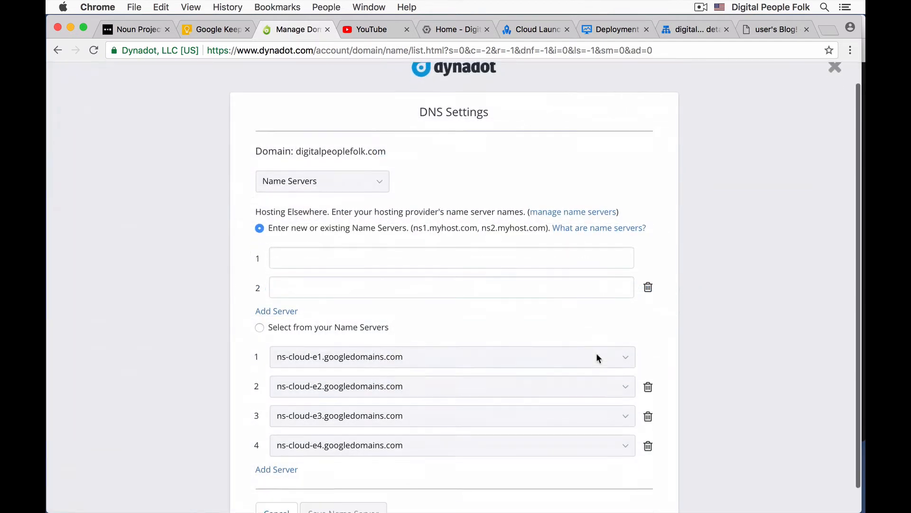
pyautogui.scroll(-1, 596, 355)
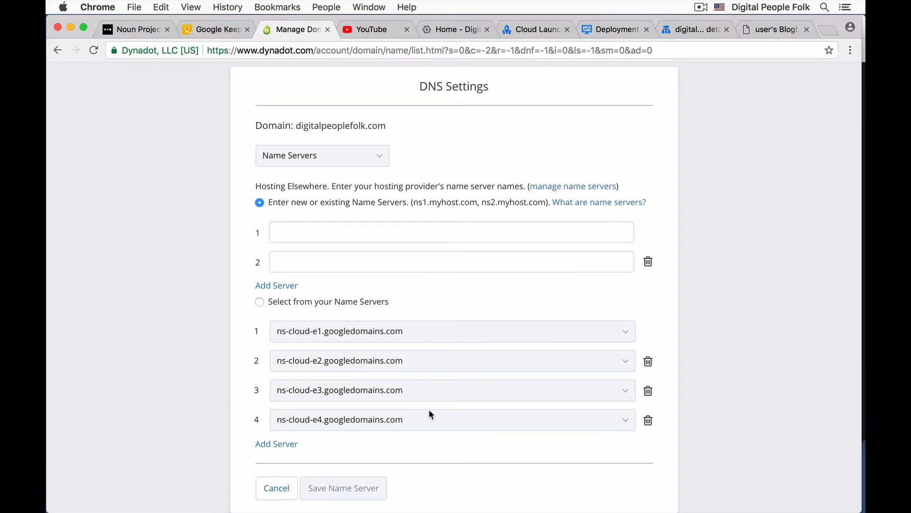
pyautogui.scroll(2, 422, 285)
pyautogui.scroll(-2, 421, 288)
pyautogui.click(278, 489)
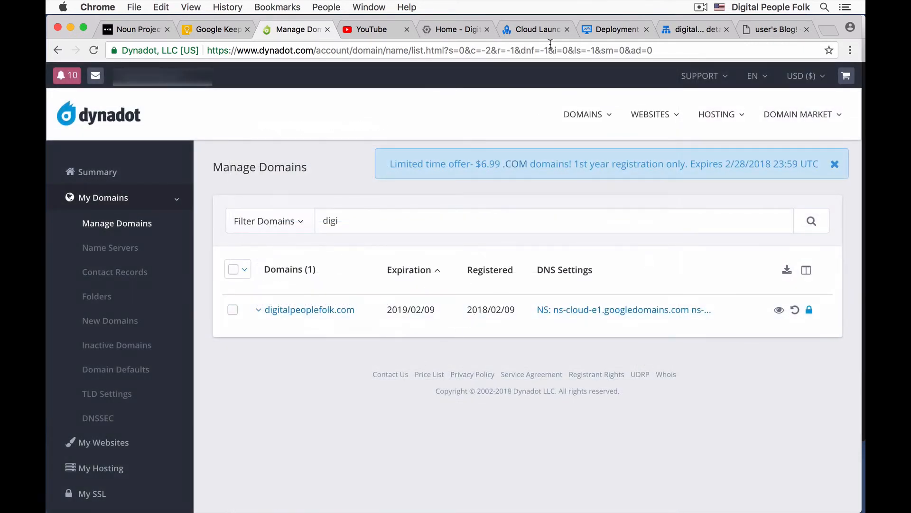
# Step: Add an A record for digitalpeoplefolk.com in the Cloud DNS zone, using the WordPress deployment's IPv4 address 35.188.21.3
pyautogui.click(679, 29)
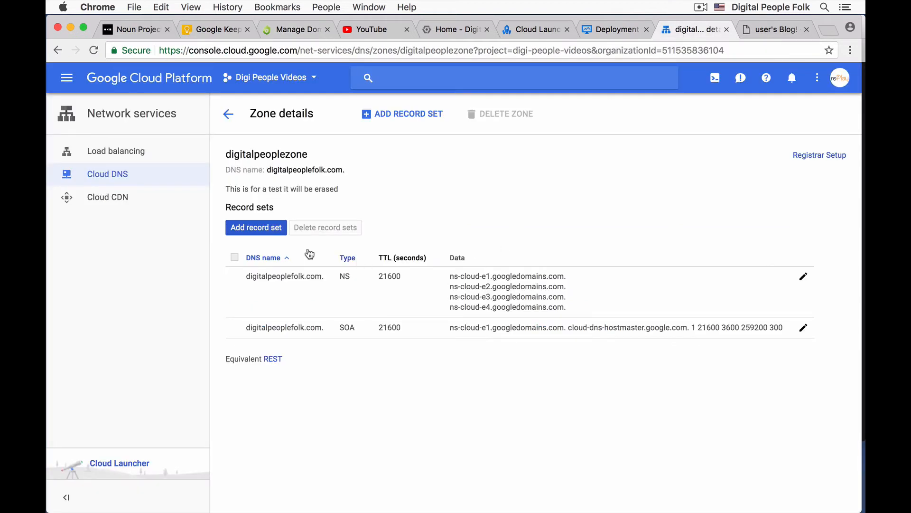
pyautogui.click(259, 230)
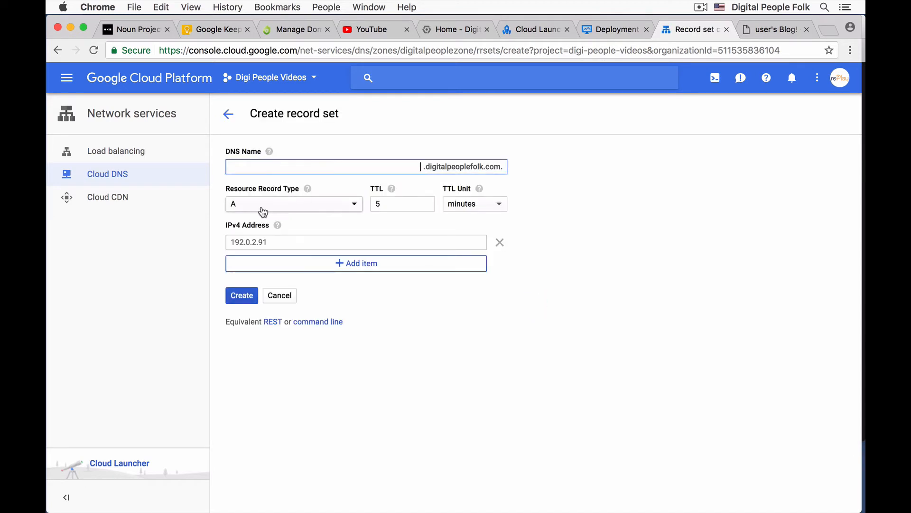
pyautogui.click(270, 238)
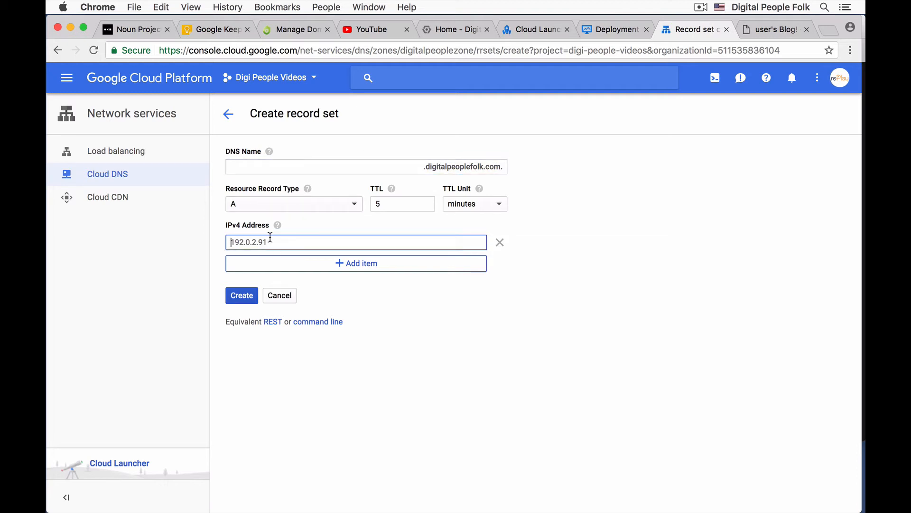
pyautogui.click(601, 29)
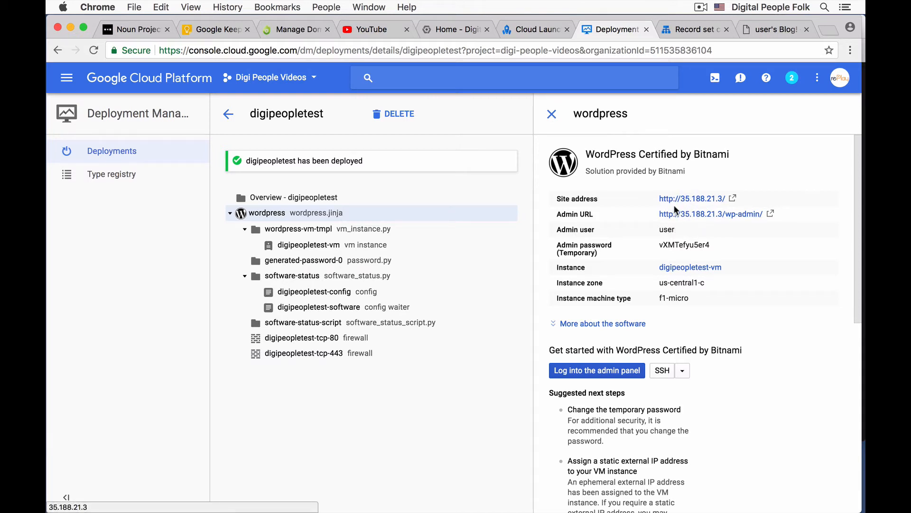
pyautogui.click(679, 31)
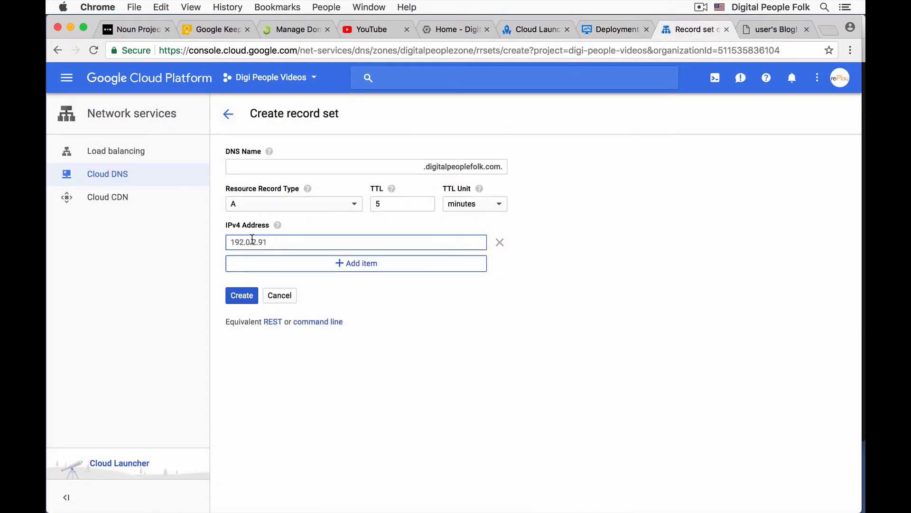
pyautogui.write('35.188.21.3')
pyautogui.click(241, 296)
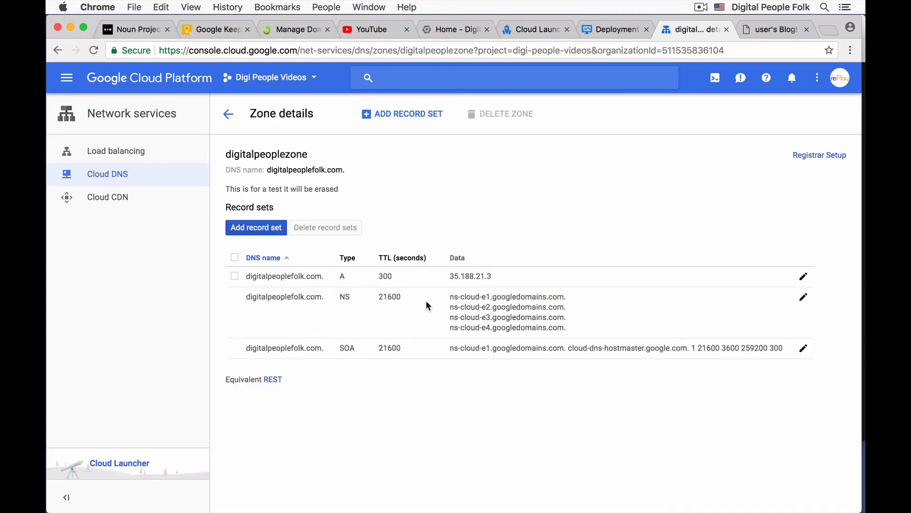
# Step: Add a CNAME record set with DNS name www and canonical name 35.188.21.3 to the zone
pyautogui.click(259, 230)
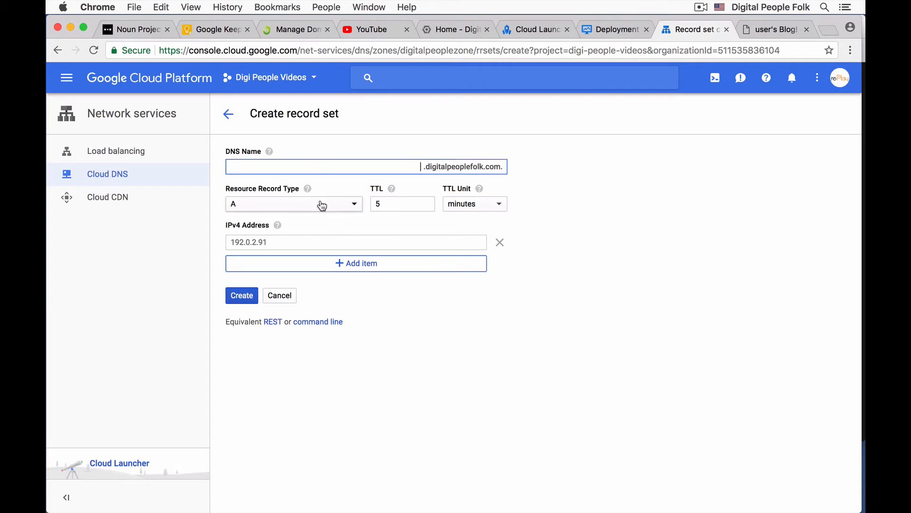
pyautogui.click(322, 205)
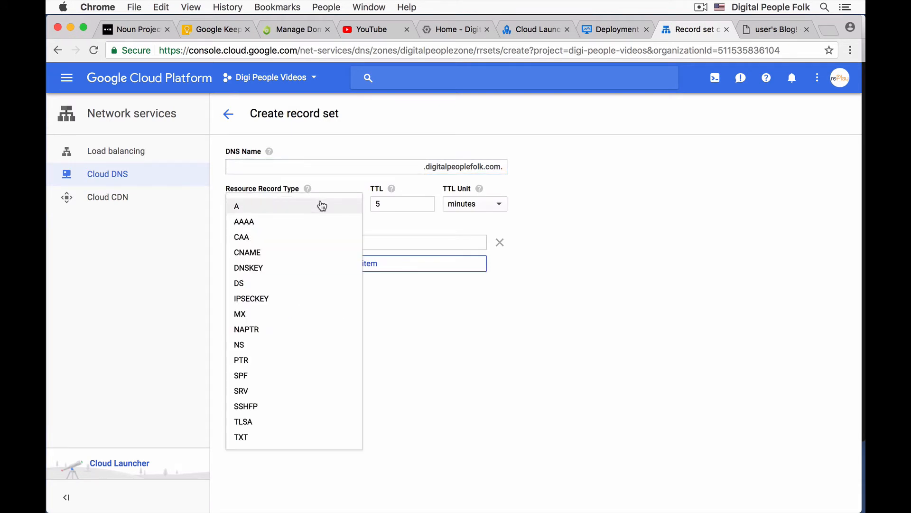
pyautogui.click(320, 256)
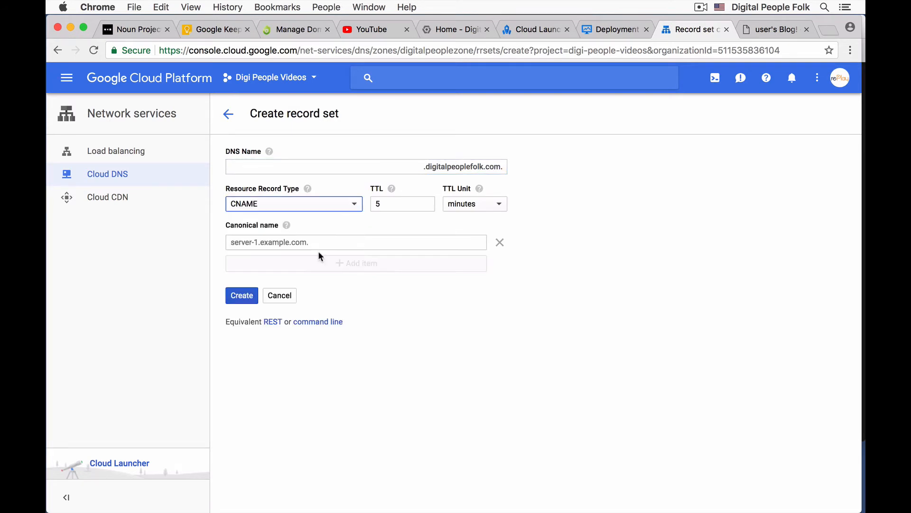
pyautogui.click(407, 169)
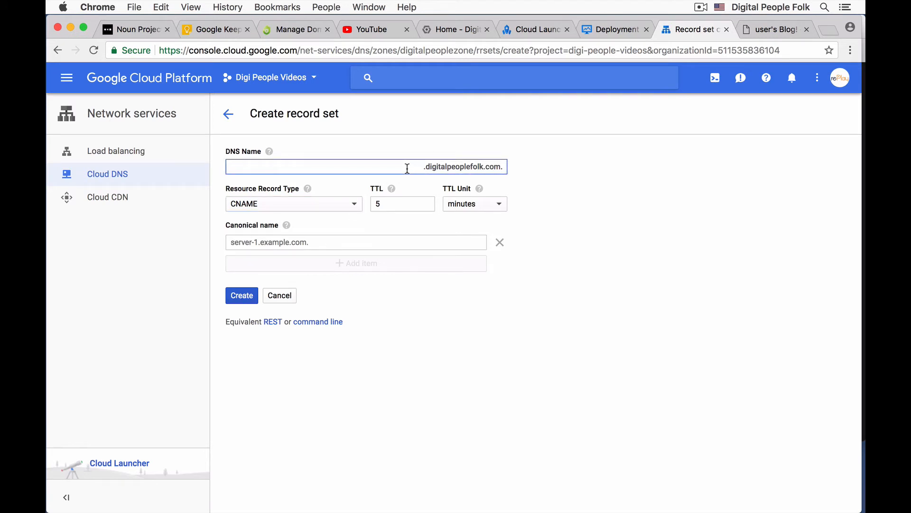
pyautogui.write('www')
pyautogui.click(332, 242)
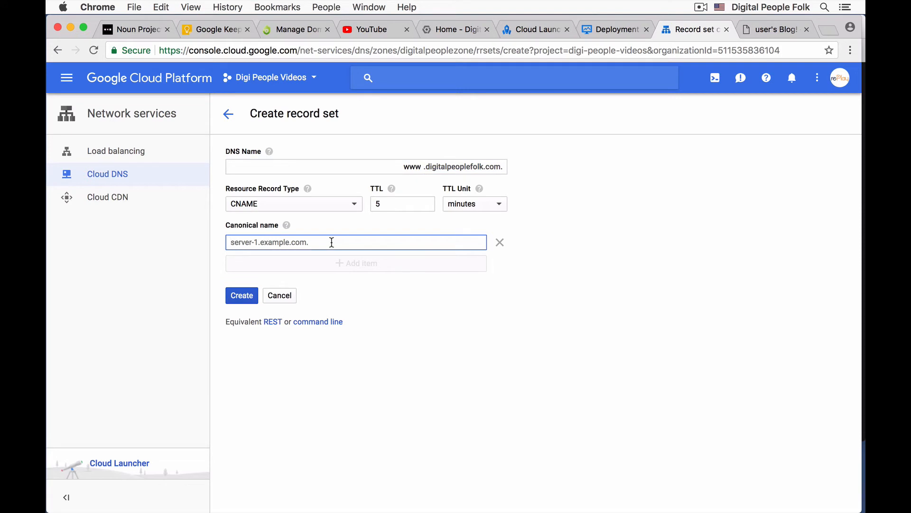
pyautogui.write('35.188.21.3')
pyautogui.click(242, 296)
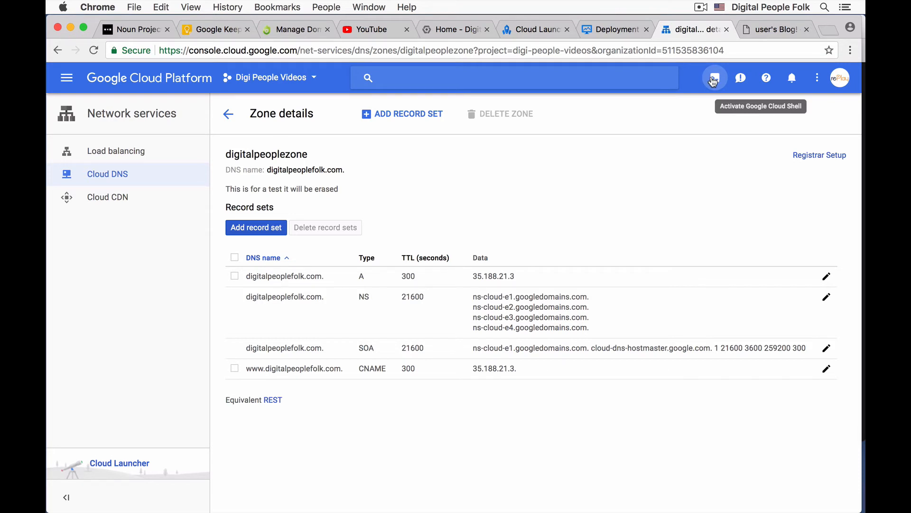
# Step: Open the details of the digipeopletest-vm instance from Compute Engine's VM instances
pyautogui.hotkey('ctrl', 'shift', 'Tab')
pyautogui.scroll(-5, 116, 313)
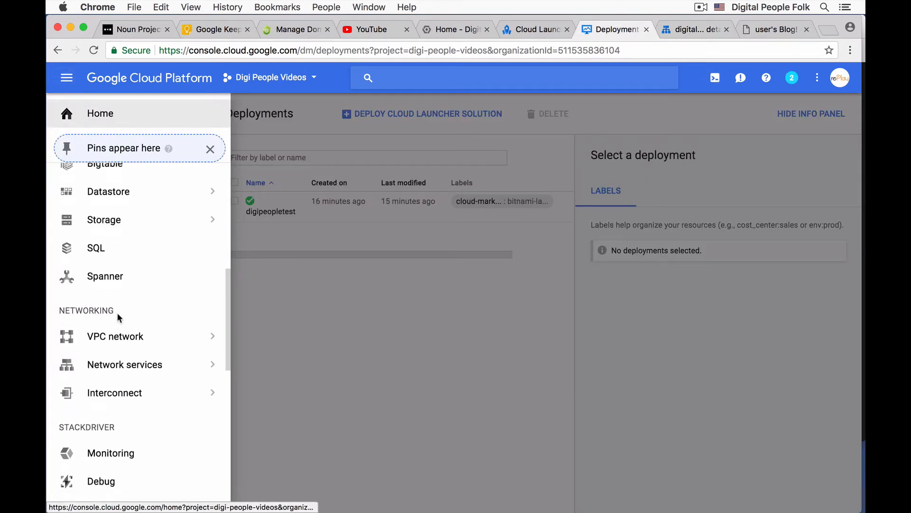
pyautogui.scroll(-3, 118, 317)
pyautogui.scroll(10, 118, 317)
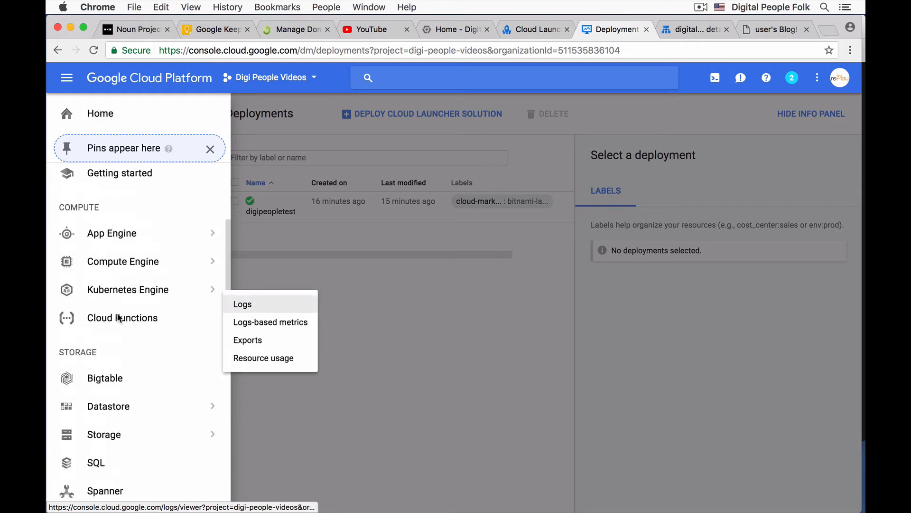
pyautogui.scroll(2, 118, 222)
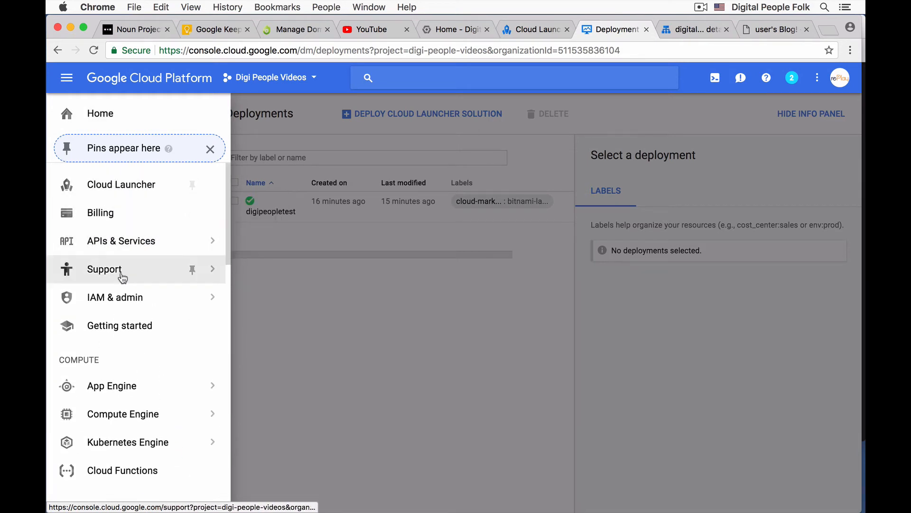
pyautogui.moveTo(133, 421)
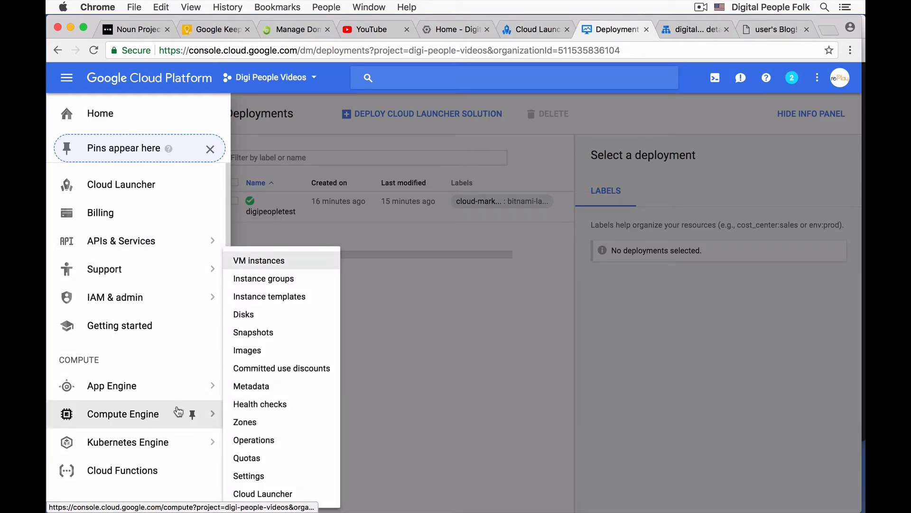
pyautogui.click(258, 262)
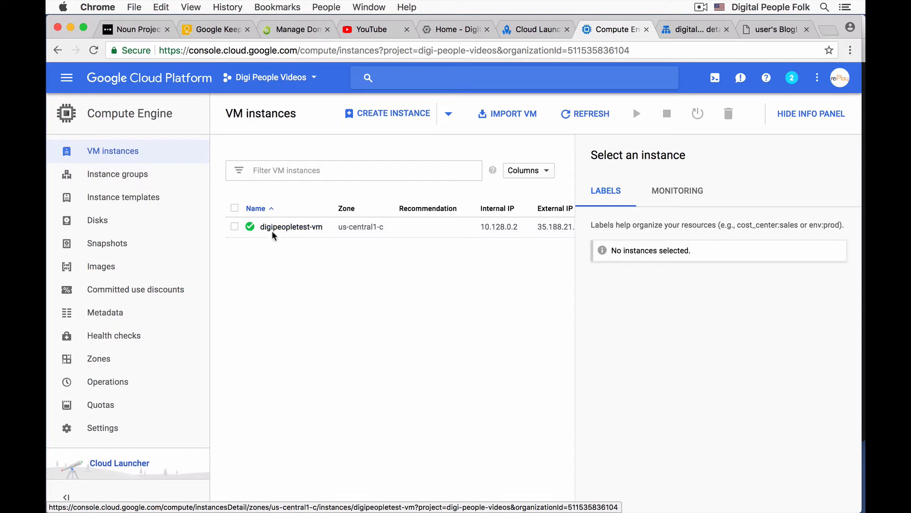
pyautogui.click(276, 228)
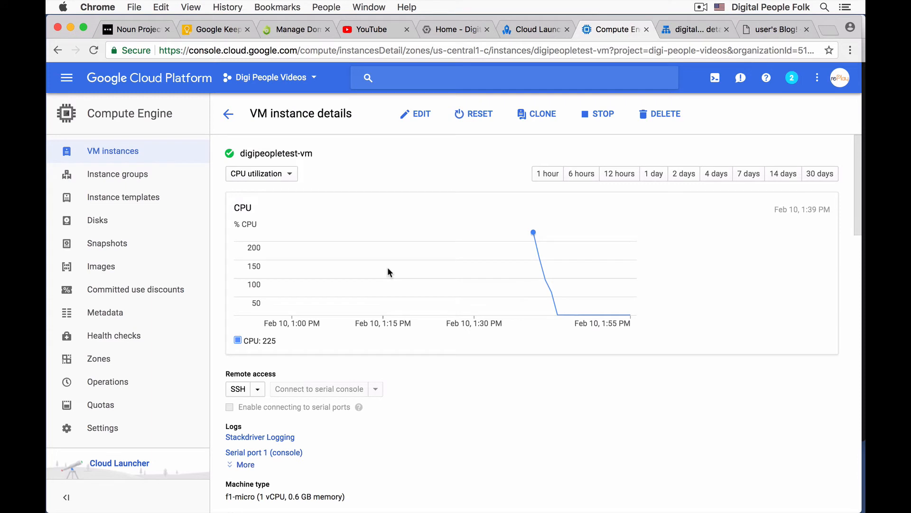
# Step: Start an SSH session to digipeopletest-vm and move its window aside to uncover the instance page
pyautogui.scroll(-3, 387, 272)
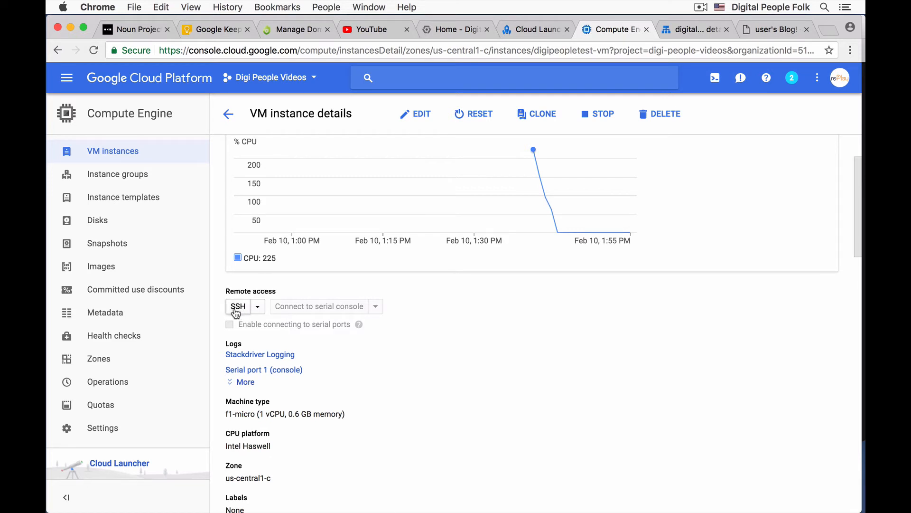
pyautogui.click(237, 309)
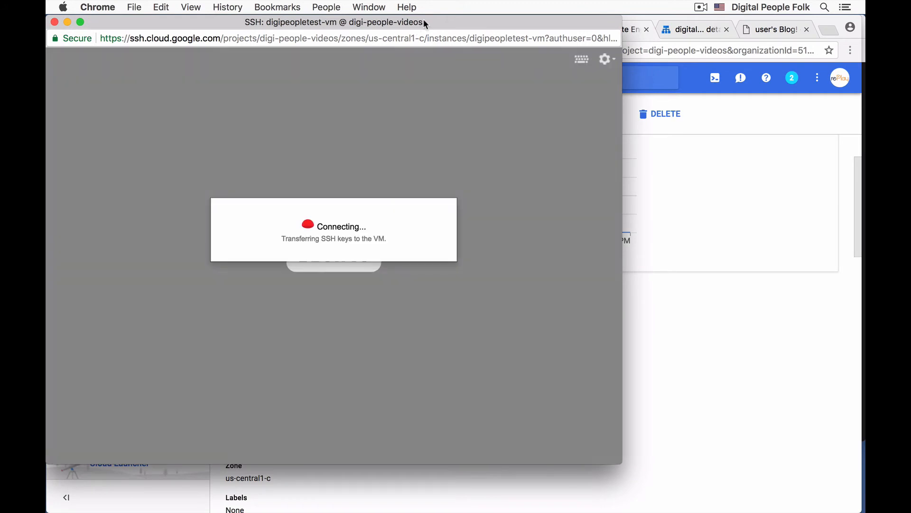
pyautogui.moveTo(425, 23); pyautogui.dragTo(645, 21)
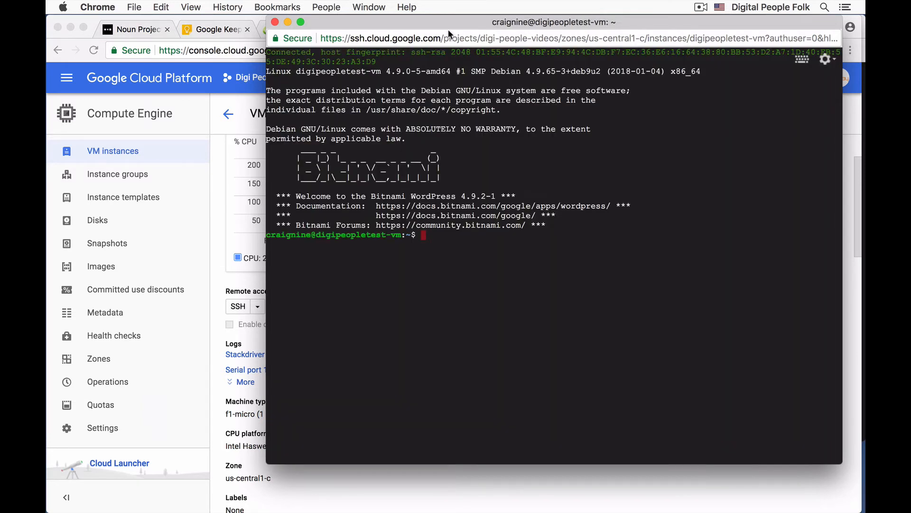
pyautogui.moveTo(392, 24); pyautogui.dragTo(417, 21)
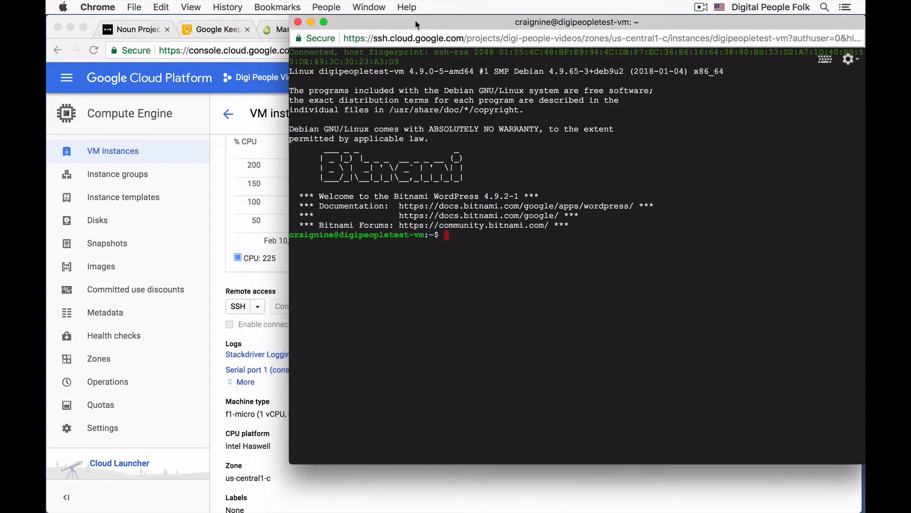
# Step: Copy the banner-removal command from the Google Keep note and run it over SSH: sudo /opt/bitnami/apps/wordpress/bnconfig --disable_banner 1
pyautogui.click(262, 107)
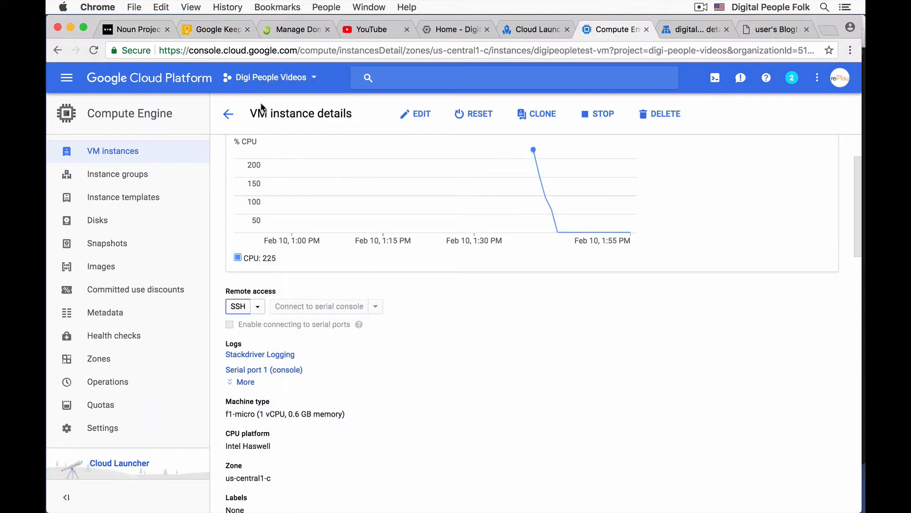
pyautogui.click(221, 31)
pyautogui.scroll(-3, 401, 196)
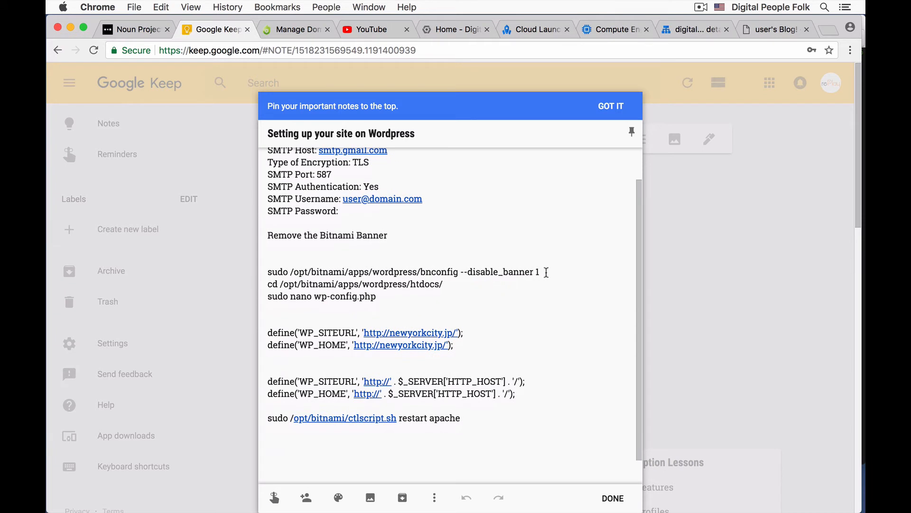
pyautogui.moveTo(541, 272); pyautogui.dragTo(253, 274)
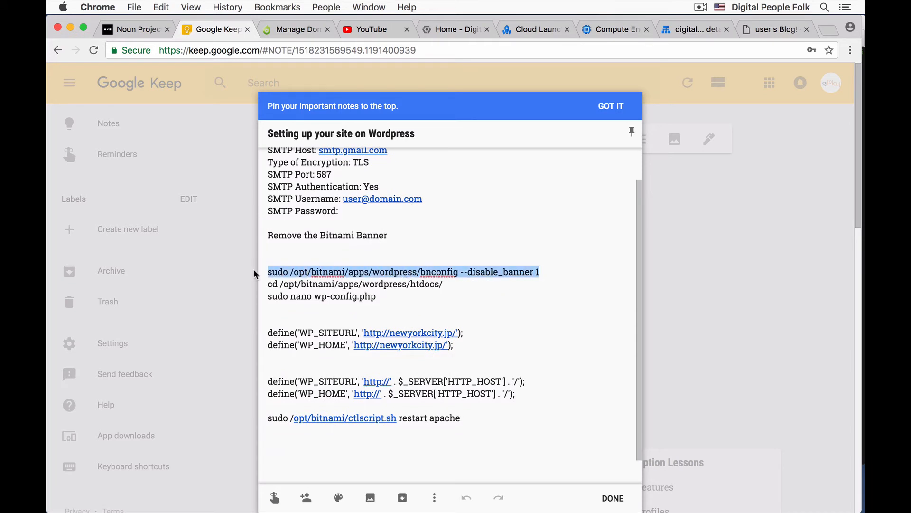
pyautogui.press('super+c')
pyautogui.click(345, 6)
pyautogui.moveTo(370, 6)
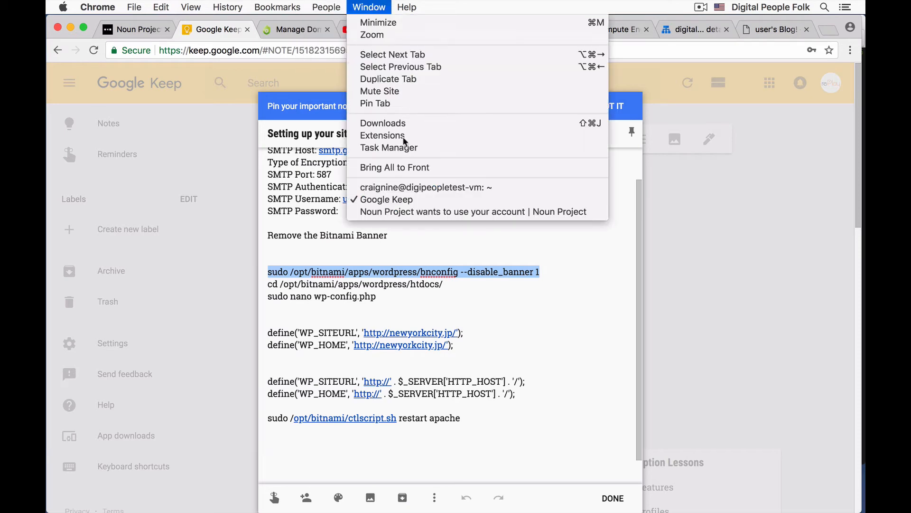
pyautogui.click(427, 187)
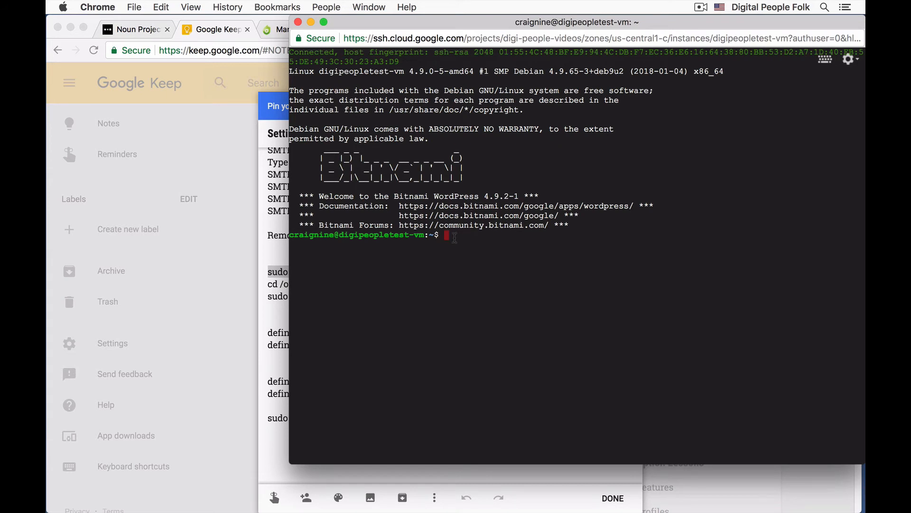
pyautogui.press('super+v')
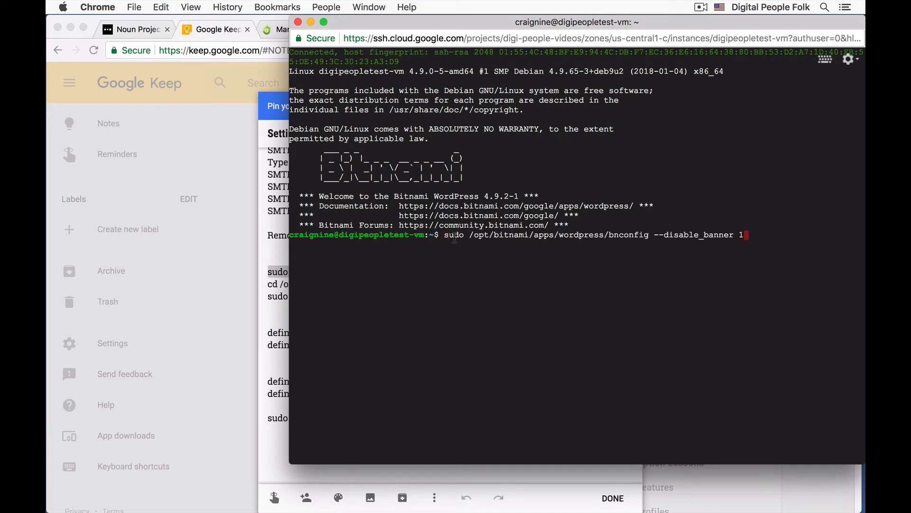
pyautogui.press('Return')
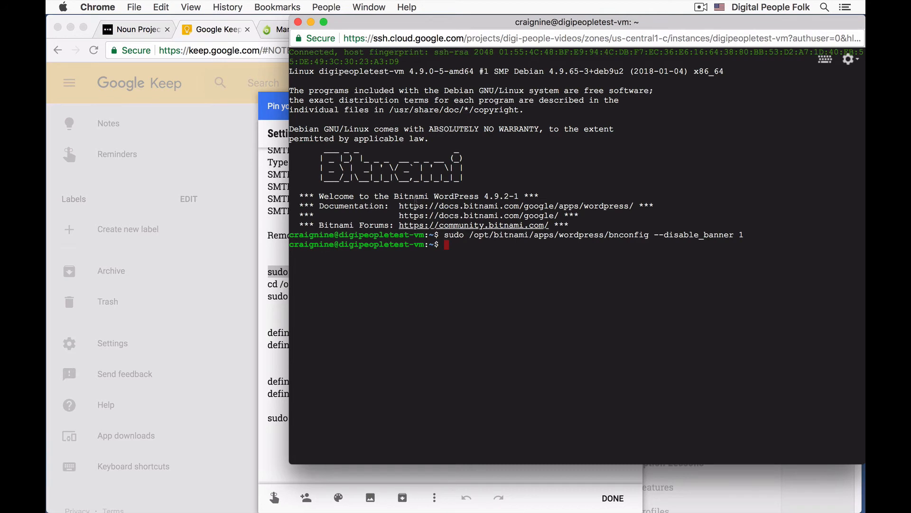
# Step: Reload the WordPress site at 35.188.21.3 to check whether the Bitnami banner is gone
pyautogui.click(247, 198)
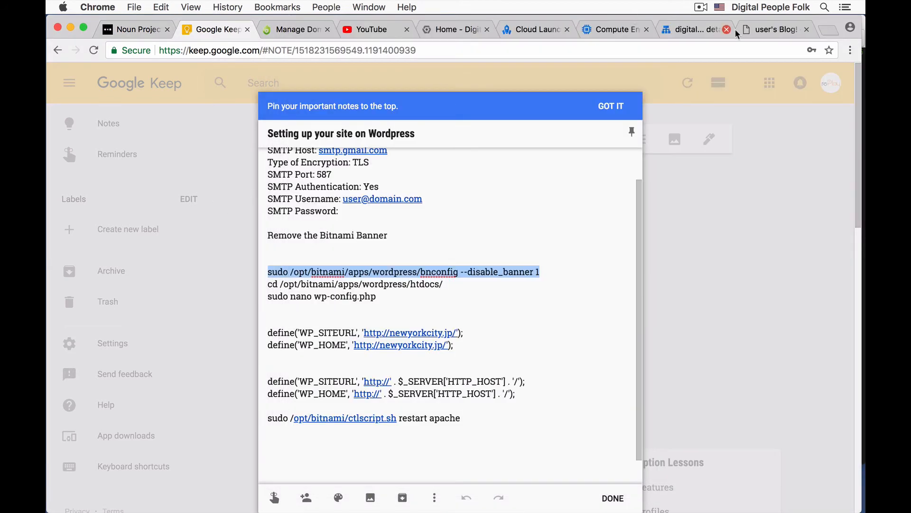
pyautogui.click(777, 29)
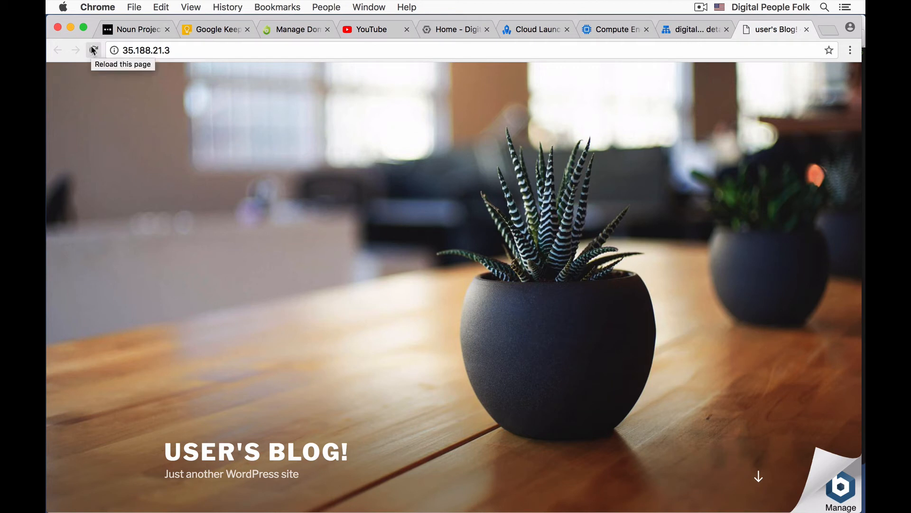
pyautogui.click(93, 50)
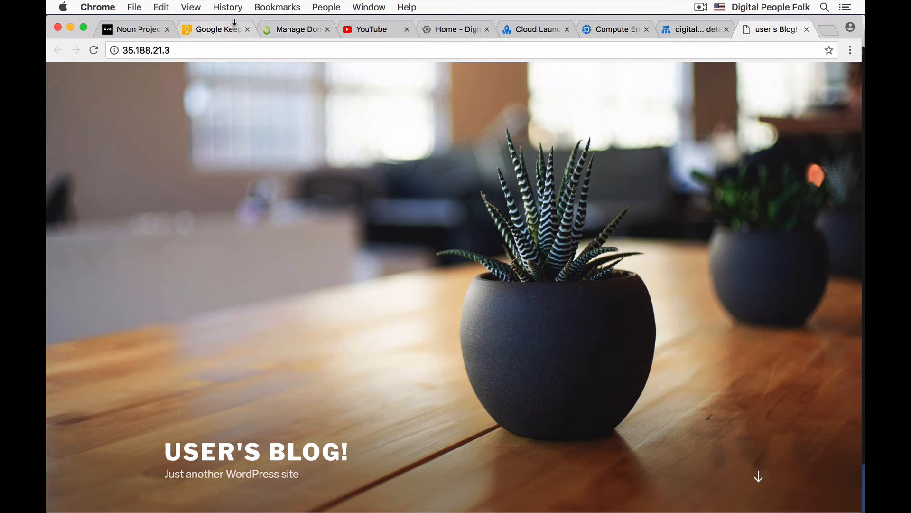
# Step: Copy the command cd /opt/bitnami/apps/wordpress/htdocs/ from the Google Keep note and run it in the SSH session
pyautogui.click(210, 30)
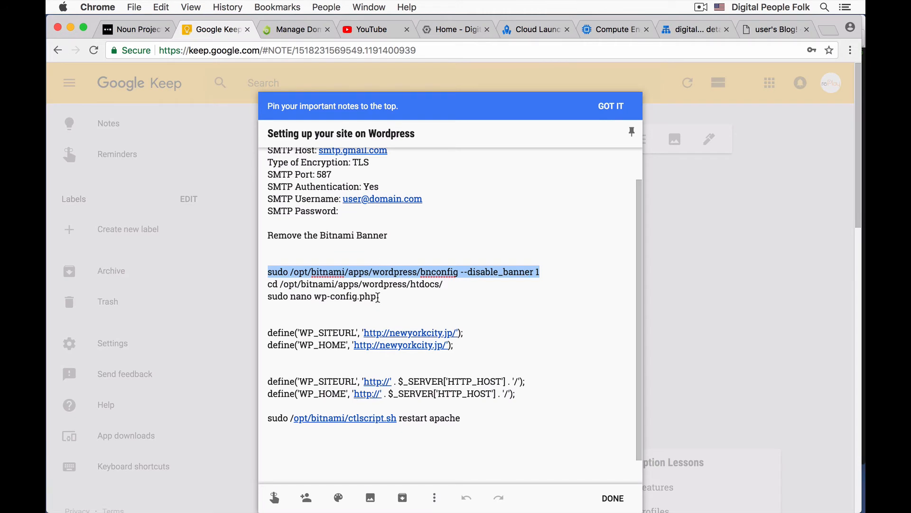
pyautogui.moveTo(444, 284); pyautogui.dragTo(267, 286)
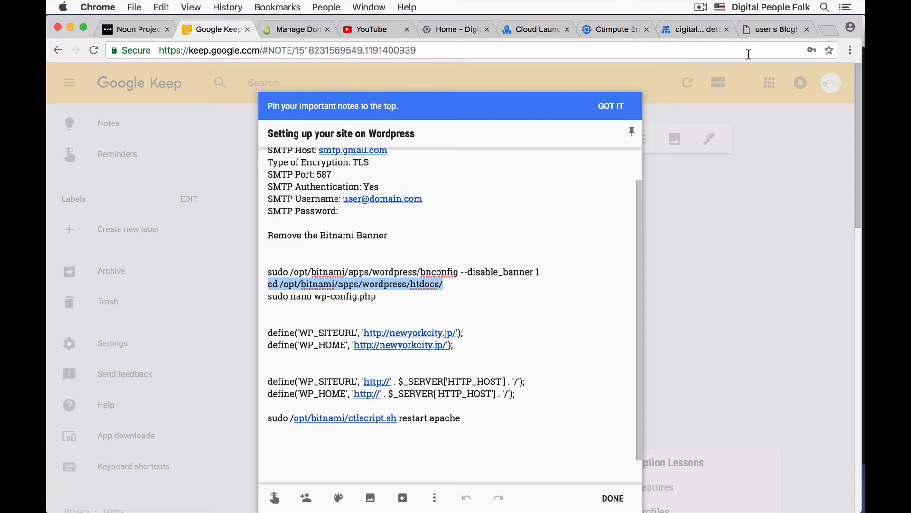
pyautogui.click(375, 6)
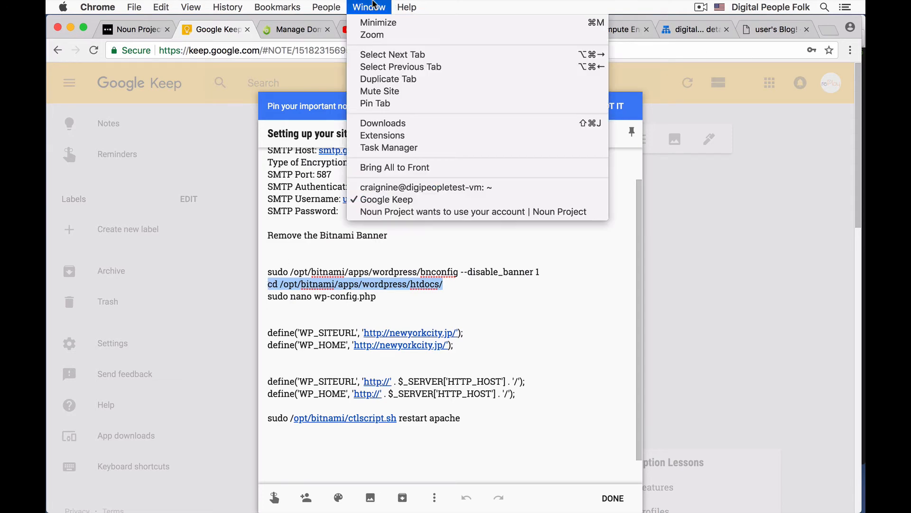
pyautogui.click(441, 189)
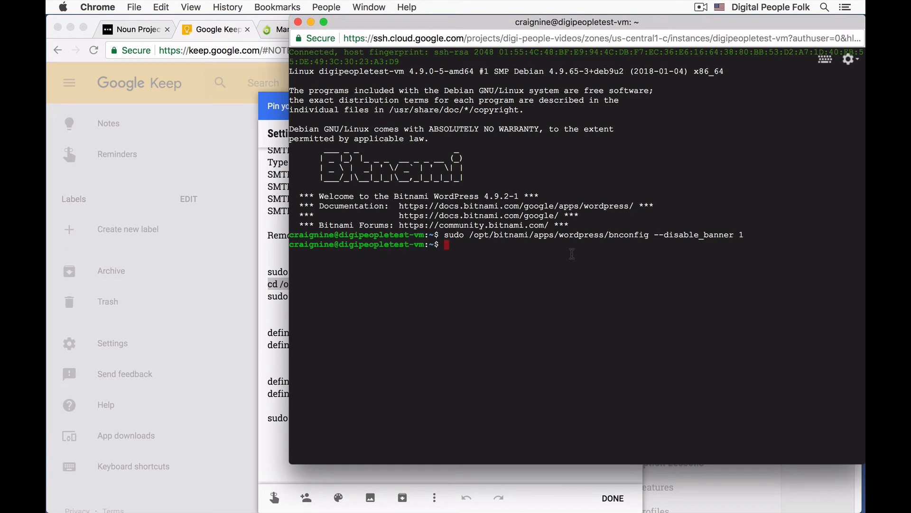
pyautogui.press('super+v')
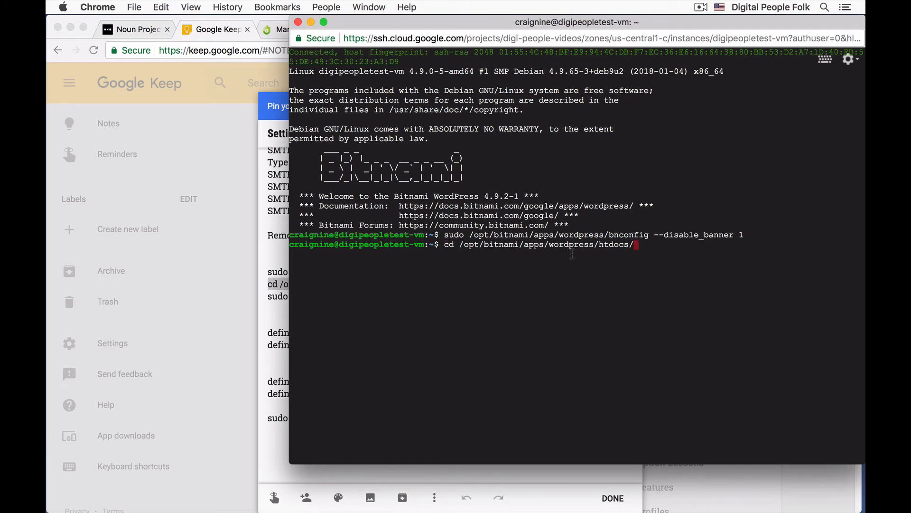
pyautogui.press('Return')
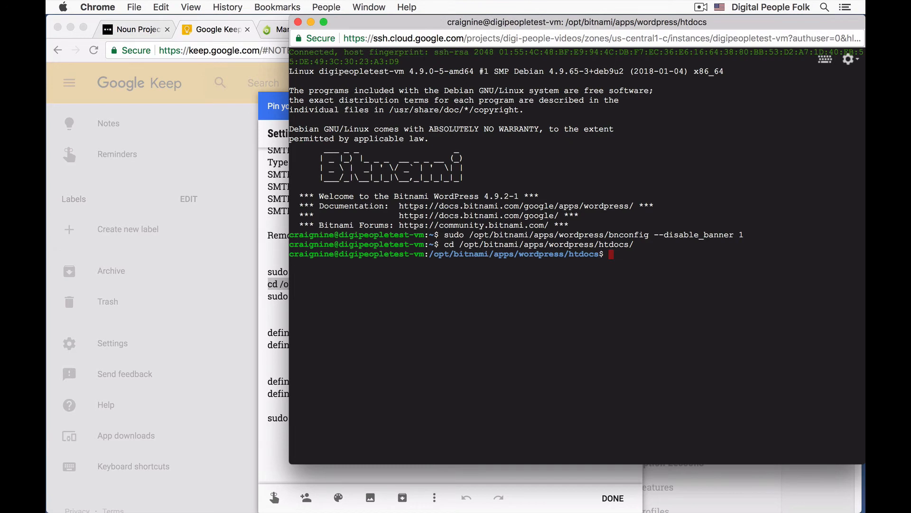
# Step: Copy sudo nano wp-config.php from the note and run it in the SSH session to open the file for editing
pyautogui.click(281, 260)
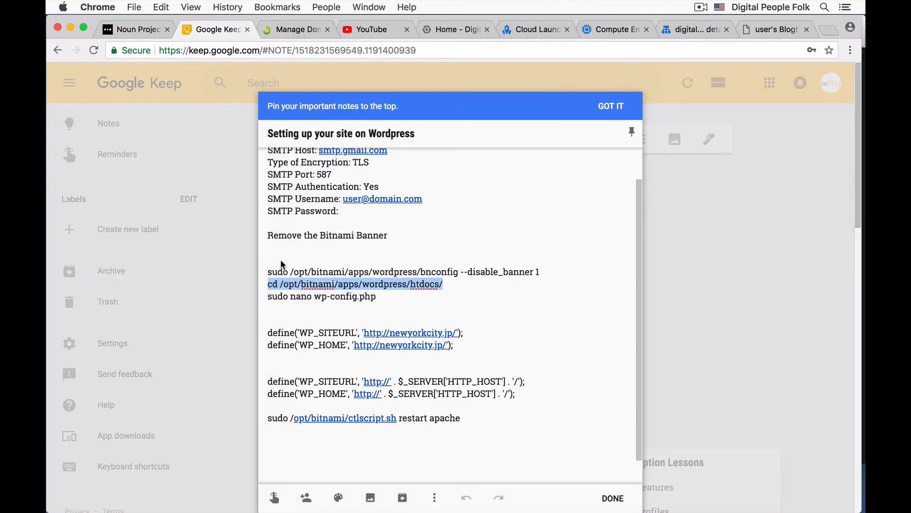
pyautogui.moveTo(378, 297); pyautogui.dragTo(261, 299)
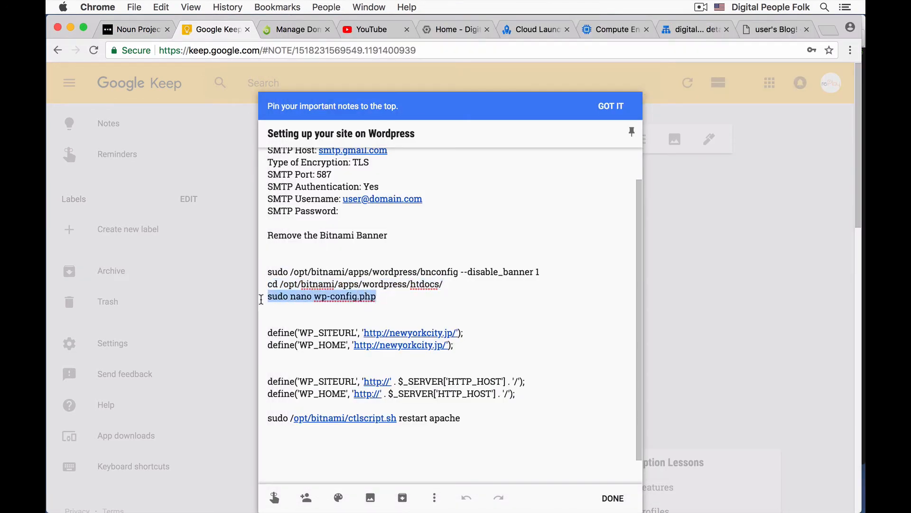
pyautogui.press('super+c')
pyautogui.moveTo(633, 17); pyautogui.dragTo(610, 16)
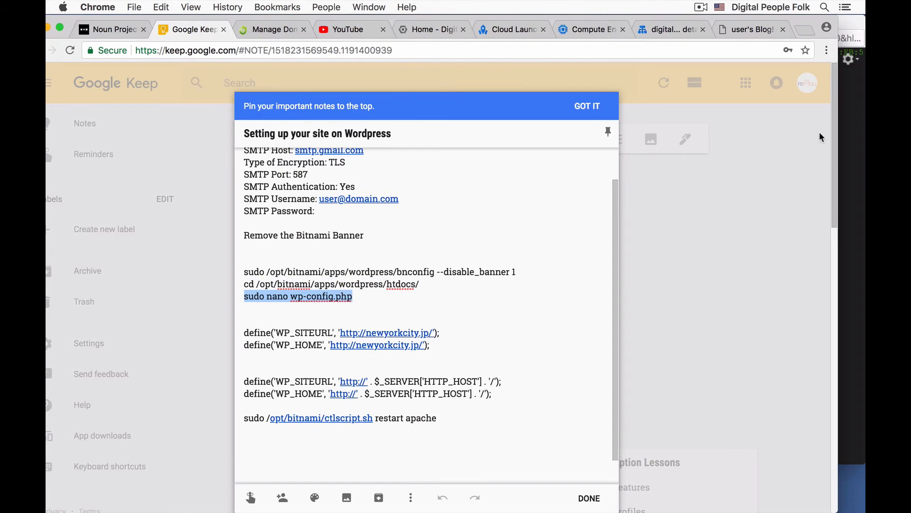
pyautogui.click(862, 164)
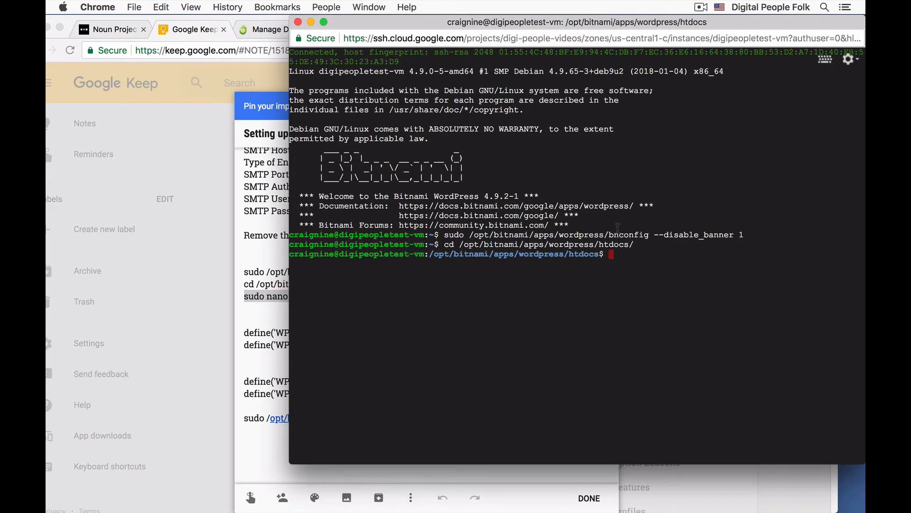
pyautogui.press('super+v')
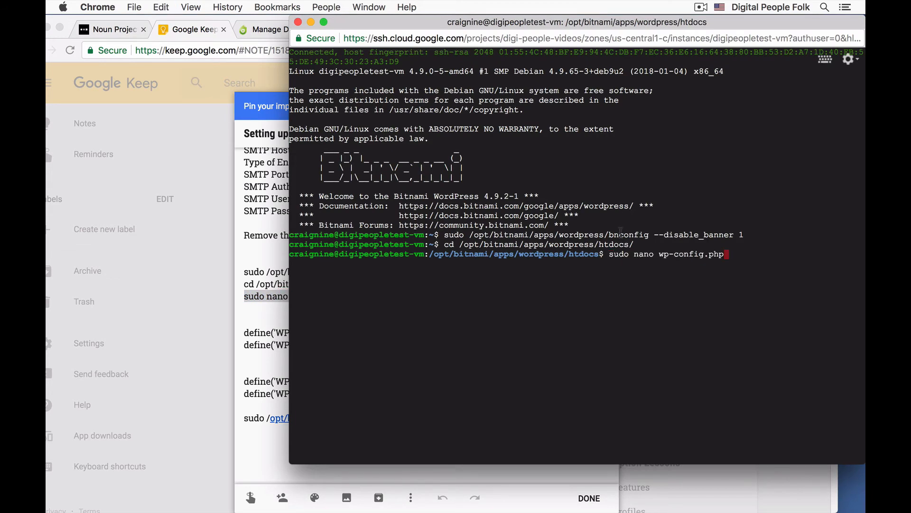
pyautogui.press('Return')
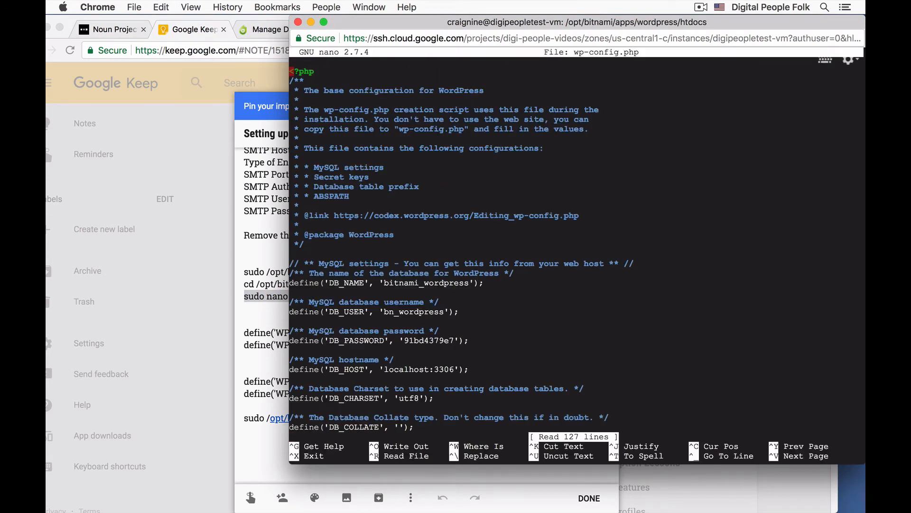
# Step: Move the cursor in wp-config.php to the active WP_SITEURL and WP_HOME definitions below the WP_CLI block
pyautogui.press('Down')
pyautogui.press('Down')
pyautogui.press('Down')
pyautogui.press('Down')
pyautogui.press('Down')
pyautogui.press('Down')
pyautogui.press('Down')
pyautogui.press('Down')
pyautogui.press('Down')
pyautogui.press('Down')
pyautogui.press('Down')
pyautogui.press('Down')
pyautogui.press('Down')
pyautogui.press('Down')
pyautogui.press('Down')
pyautogui.press('Down')
pyautogui.press('Down')
pyautogui.press('Down')
pyautogui.press('Down')
pyautogui.press('Down')
pyautogui.press('Down')
pyautogui.press('Down')
pyautogui.press('Down')
pyautogui.press('Down')
pyautogui.press('Down')
pyautogui.press('Down')
pyautogui.press('Down')
pyautogui.press('Down')
pyautogui.press('Down')
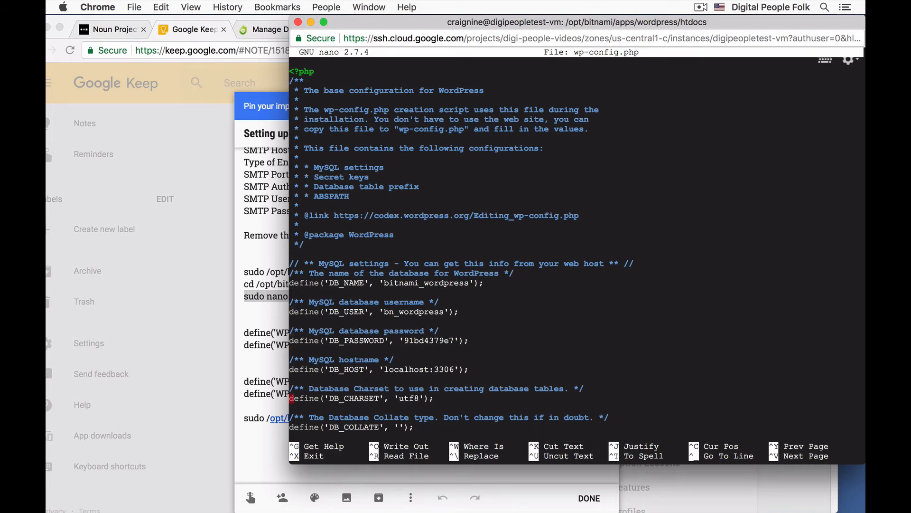
pyautogui.press('Down')
pyautogui.press('Down')
pyautogui.press('Down')
pyautogui.press('Down')
pyautogui.press('Down')
pyautogui.press('Down')
pyautogui.press('Down')
pyautogui.press('Down')
pyautogui.press('Down')
pyautogui.press('Down')
pyautogui.press('Down')
pyautogui.press('Down')
pyautogui.press('Down')
pyautogui.press('Down')
pyautogui.press('Down')
pyautogui.press('Down')
pyautogui.press('Down')
pyautogui.press('Down')
pyautogui.press('Down')
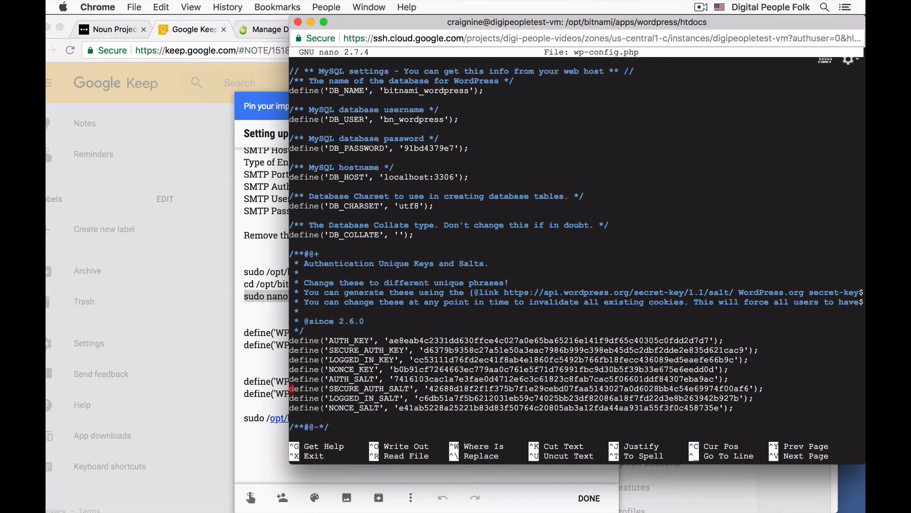
pyautogui.press('Down')
pyautogui.press('Down')
pyautogui.press('Down')
pyautogui.press('Down')
pyautogui.press('Down')
pyautogui.press('Down')
pyautogui.press('Down')
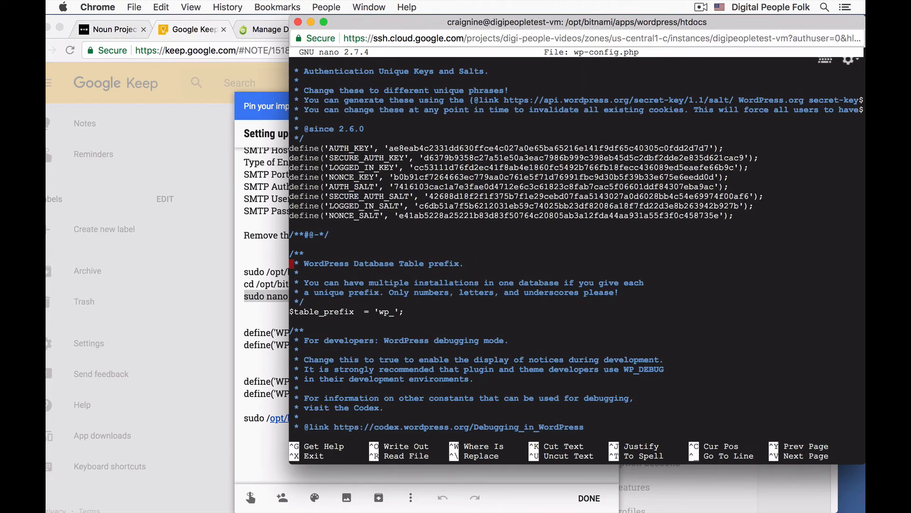
pyautogui.press('Down')
pyautogui.press('Down')
pyautogui.press('Down')
pyautogui.press('Down')
pyautogui.press('Down')
pyautogui.press('Down')
pyautogui.press('Down')
pyautogui.press('Down')
pyautogui.press('Down')
pyautogui.press('Down')
pyautogui.press('Down')
pyautogui.press('Down')
pyautogui.press('Down')
pyautogui.press('Down')
pyautogui.press('Down')
pyautogui.press('Down')
pyautogui.press('Down')
pyautogui.press('Down')
pyautogui.press('Down')
pyautogui.press('Down')
pyautogui.press('Down')
pyautogui.press('Down')
pyautogui.press('Down')
pyautogui.press('Down')
pyautogui.press('Down')
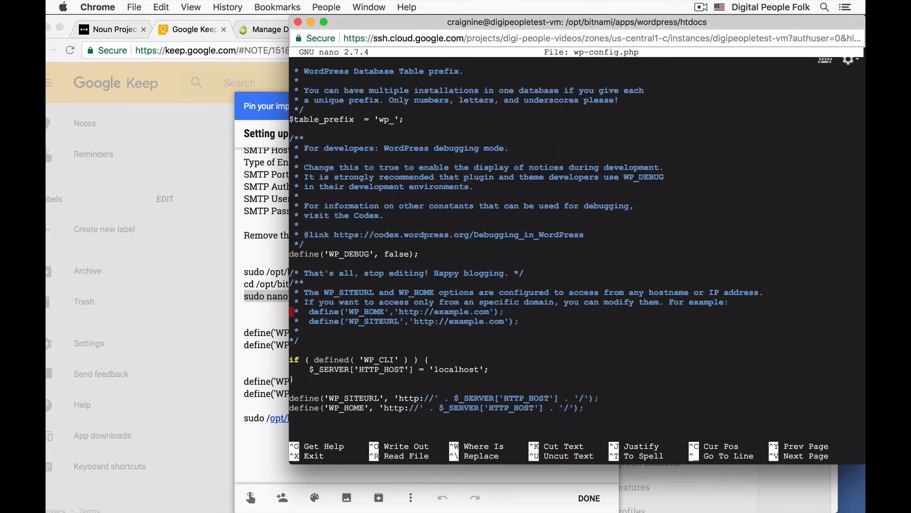
pyautogui.press('Down')
pyautogui.press('Down')
pyautogui.press('Down')
pyautogui.press('Down')
pyautogui.press('Down')
pyautogui.press('Down')
pyautogui.press('Down')
pyautogui.press('Down')
pyautogui.press('Down')
pyautogui.press('Down')
pyautogui.press('Down')
pyautogui.press('Down')
pyautogui.press('Down')
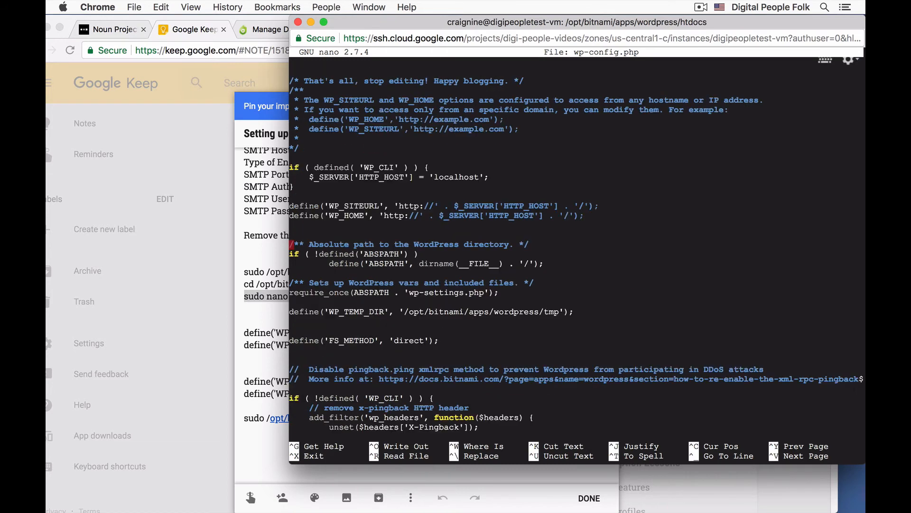
pyautogui.press('Up')
pyautogui.press('Up')
pyautogui.press('Up')
pyautogui.press('Up')
# Step: In the Google Keep note, duplicate the two newyorkcity.jp WP_SITEURL and WP_HOME lines below the sudo nano wp-config.php command
pyautogui.click(261, 253)
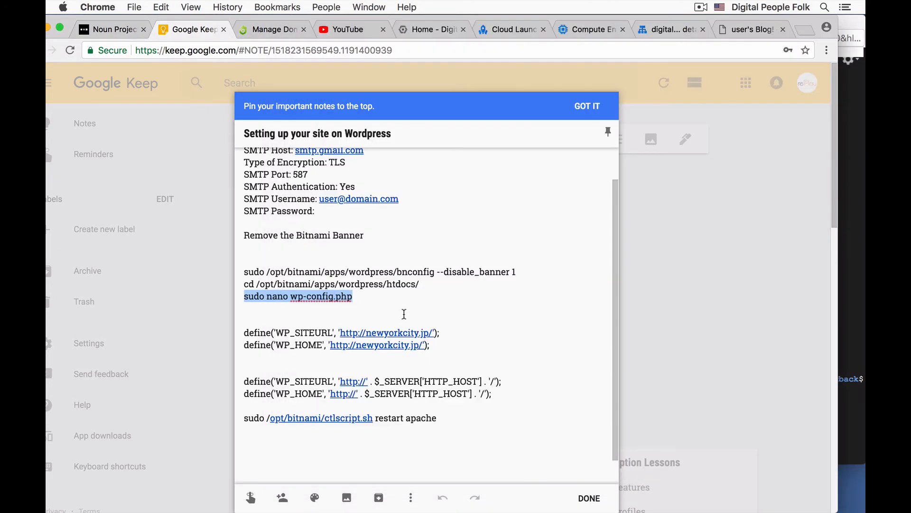
pyautogui.scroll(-1, 455, 370)
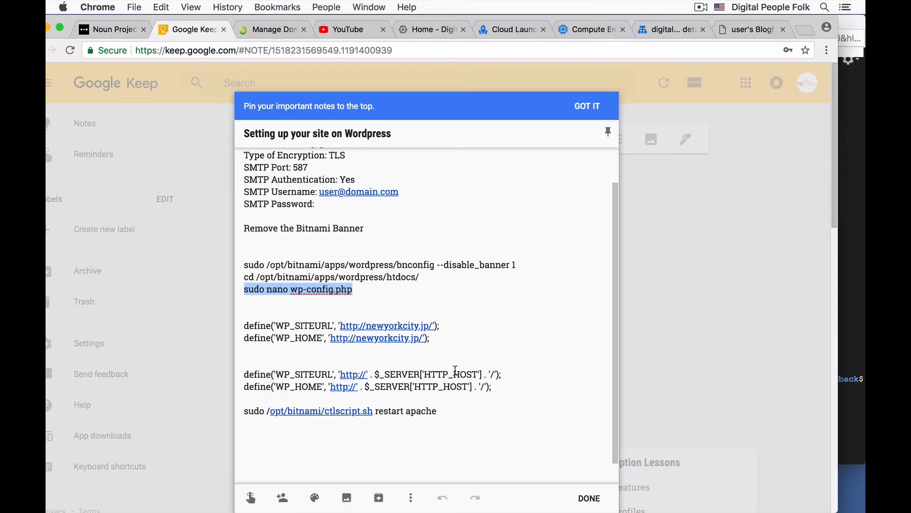
pyautogui.scroll(1, 441, 360)
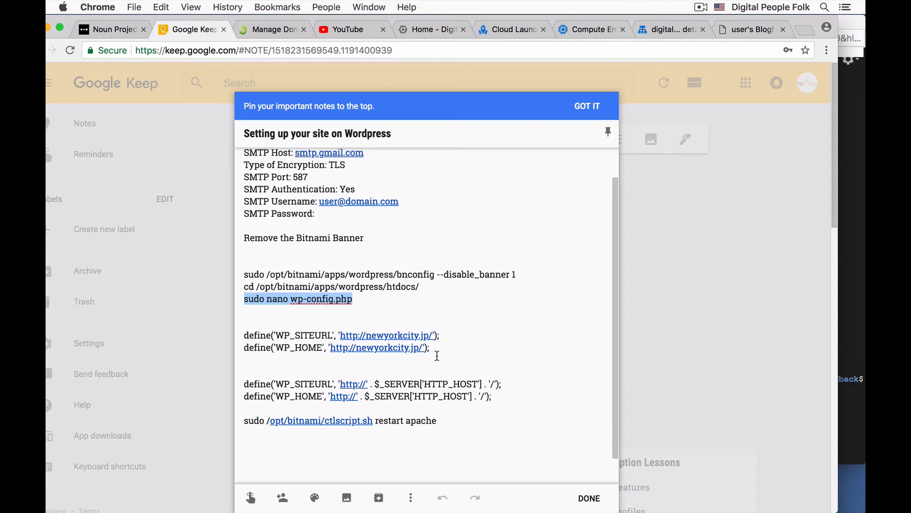
pyautogui.click(363, 296)
pyautogui.press('Return')
pyautogui.press('Return')
pyautogui.press('Return')
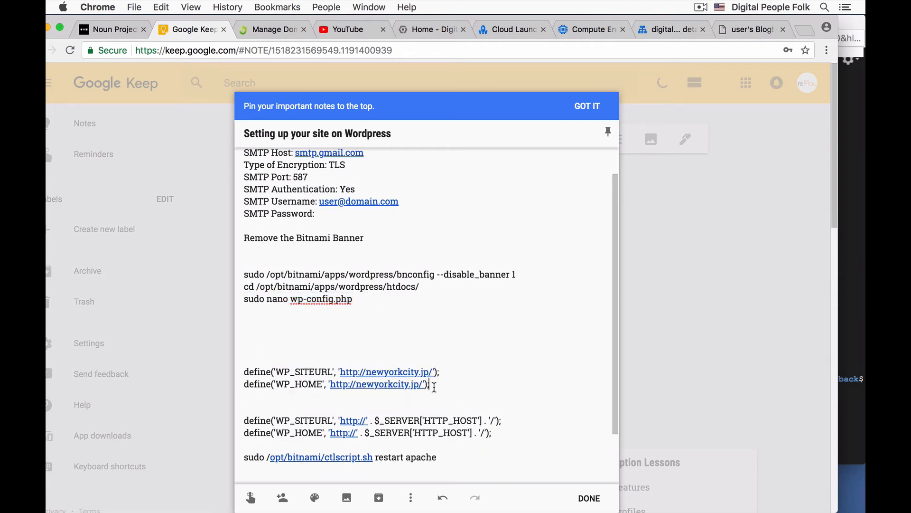
pyautogui.moveTo(436, 386); pyautogui.dragTo(230, 372)
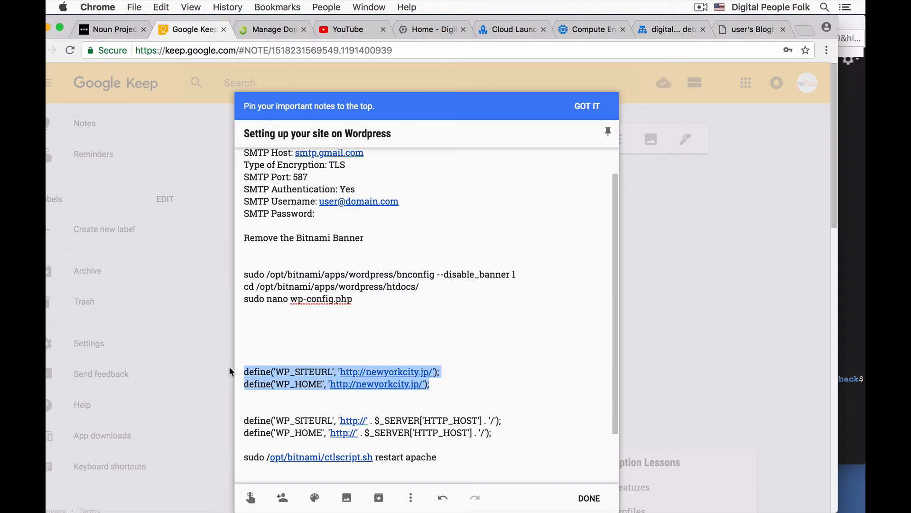
pyautogui.click(255, 317)
pyautogui.press('super+v')
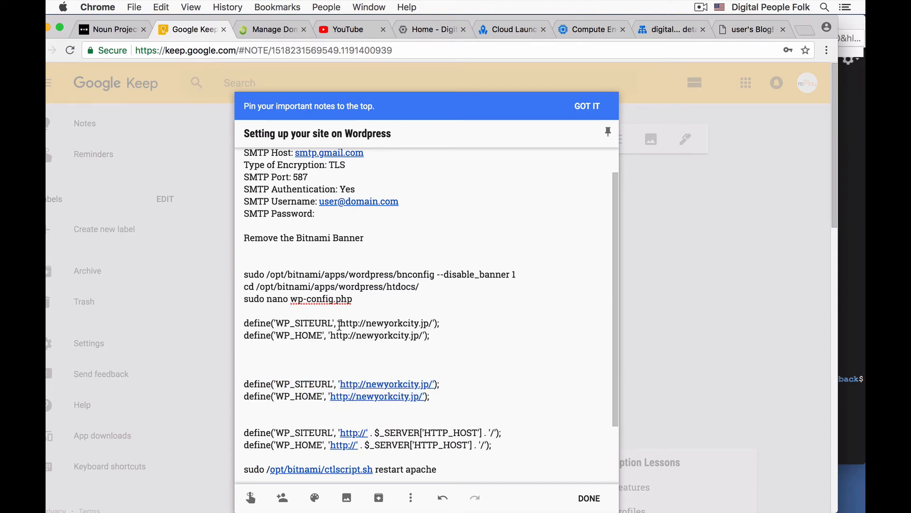
# Step: In the note's upper WP_SITEURL line, replace newyorkcity.jp with digitalpeoplefolk.com
pyautogui.moveTo(367, 325); pyautogui.dragTo(428, 324)
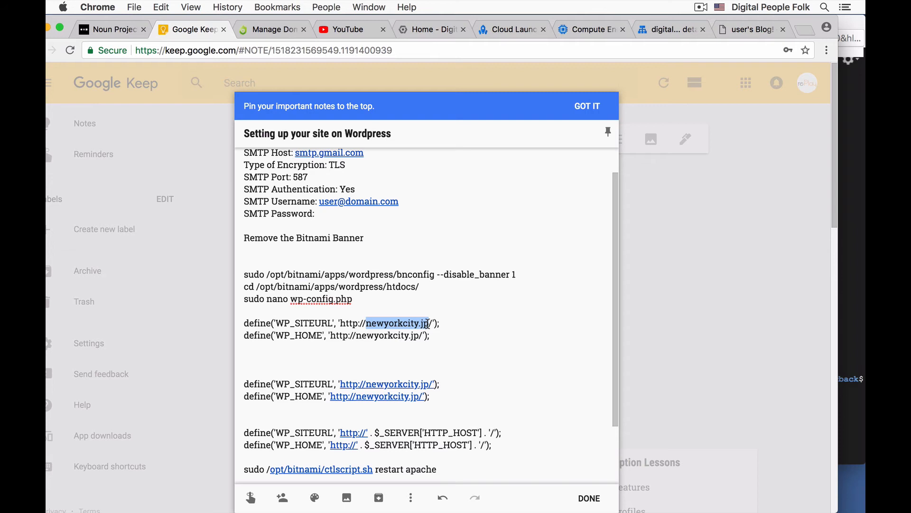
pyautogui.write('digit')
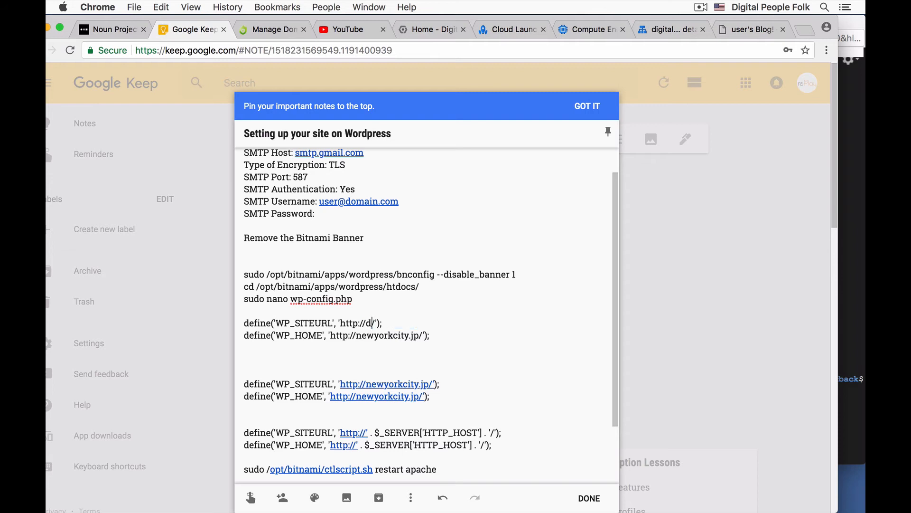
pyautogui.write('alpeool')
pyautogui.press('BackSpace')
pyautogui.press('BackSpace')
pyautogui.write('ple')
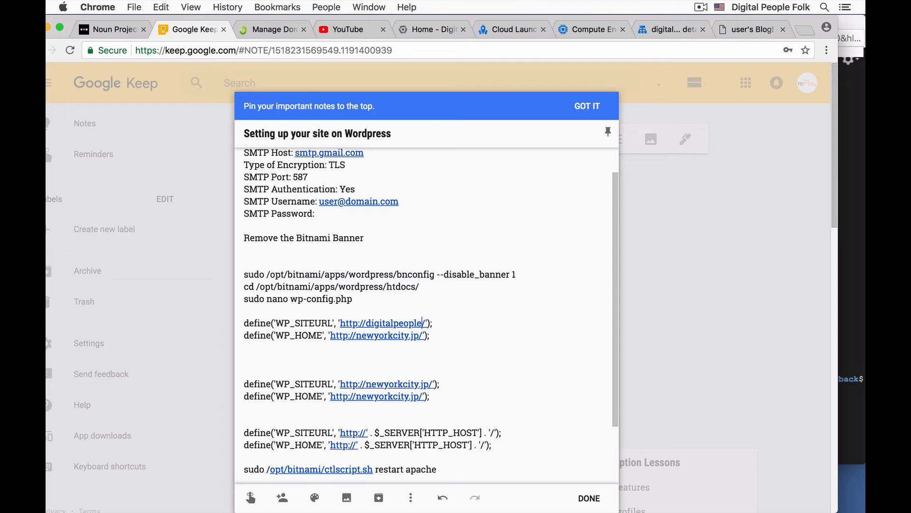
pyautogui.write('folk.c')
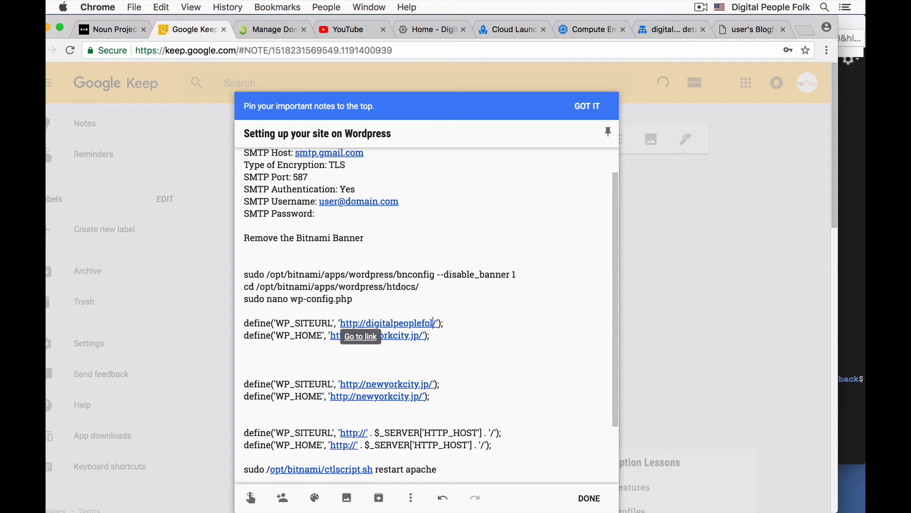
pyautogui.write('om')
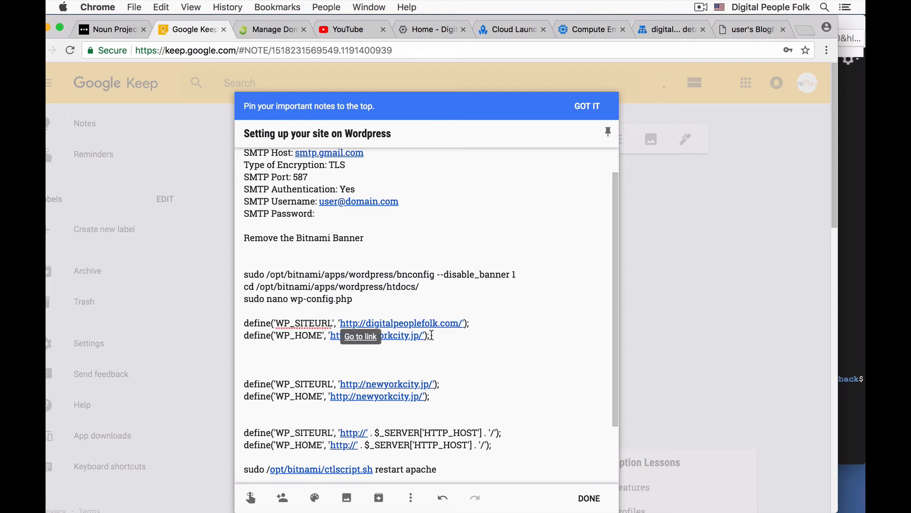
pyautogui.moveTo(460, 323); pyautogui.dragTo(342, 324)
pyautogui.press('super+c')
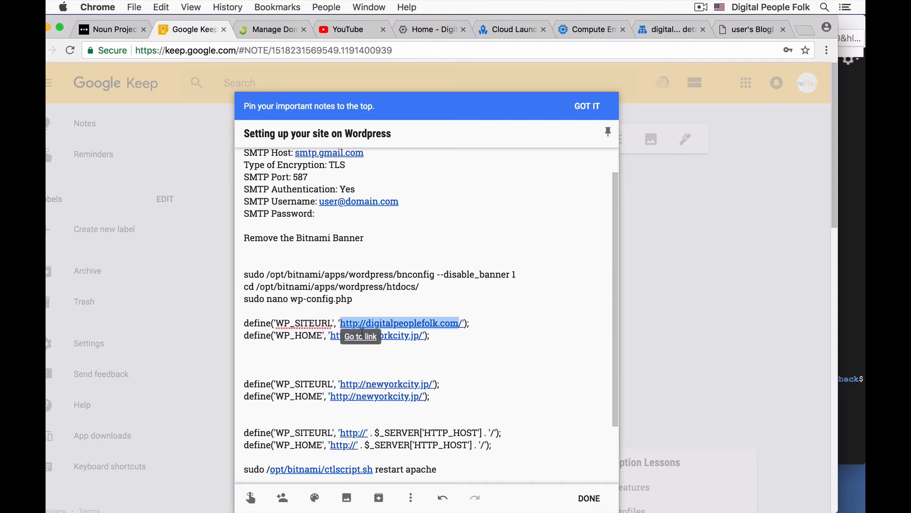
pyautogui.moveTo(421, 336); pyautogui.dragTo(331, 340)
pyautogui.press('super+v')
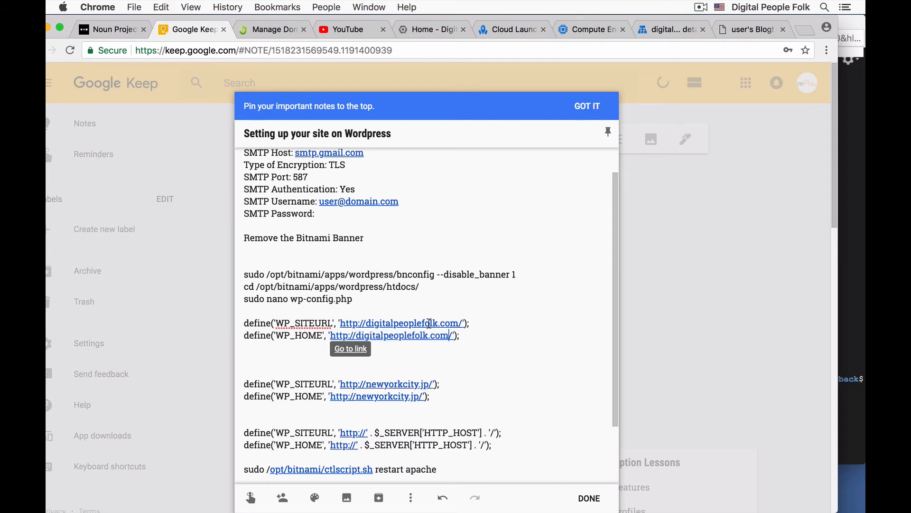
# Step: Copy the two digitalpeoplefolk.com WP_SITEURL and WP_HOME lines from the note and switch to the SSH session
pyautogui.moveTo(467, 337); pyautogui.dragTo(244, 324)
pyautogui.press('super+c')
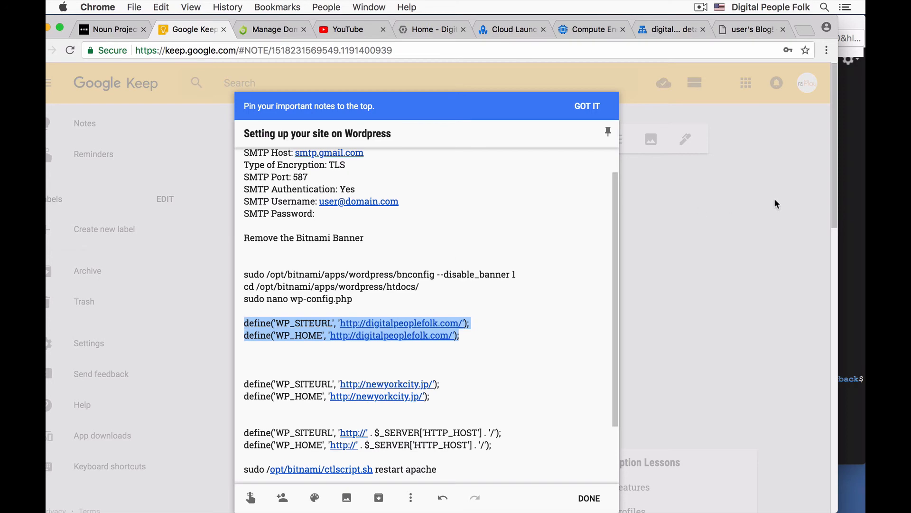
pyautogui.click(855, 216)
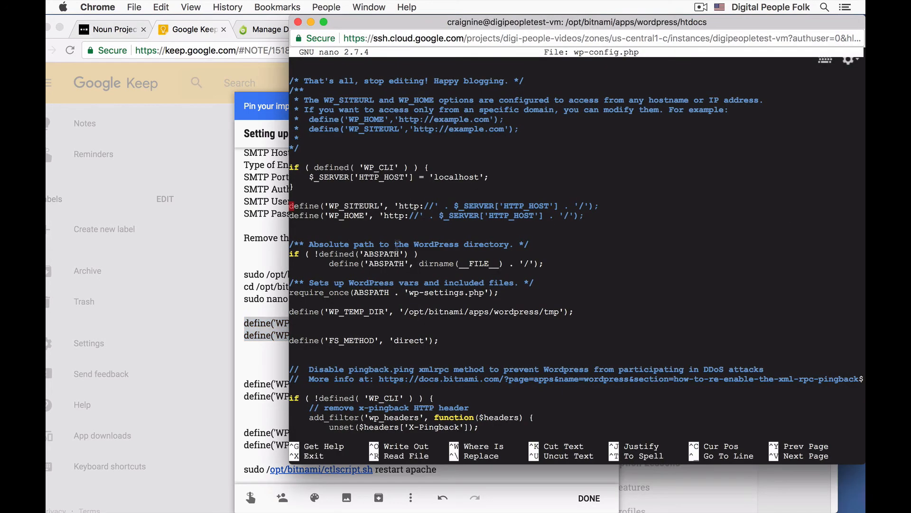
# Step: In wp-config.php, delete the two HTTP_HOST-based WP_SITEURL and WP_HOME definitions and paste the copied digitalpeoplefolk.com lines in their place
pyautogui.press('Down')
pyautogui.press('Down')
pyautogui.press('Left')
pyautogui.press('BackSpace')
pyautogui.press('BackSpace')
pyautogui.press('BackSpace')
pyautogui.press('BackSpace')
pyautogui.press('BackSpace')
pyautogui.press('BackSpace')
pyautogui.press('BackSpace')
pyautogui.press('BackSpace')
pyautogui.press('BackSpace')
pyautogui.press('BackSpace')
pyautogui.press('BackSpace')
pyautogui.press('BackSpace')
pyautogui.press('BackSpace')
pyautogui.press('BackSpace')
pyautogui.press('BackSpace')
pyautogui.press('BackSpace')
pyautogui.press('BackSpace')
pyautogui.press('BackSpace')
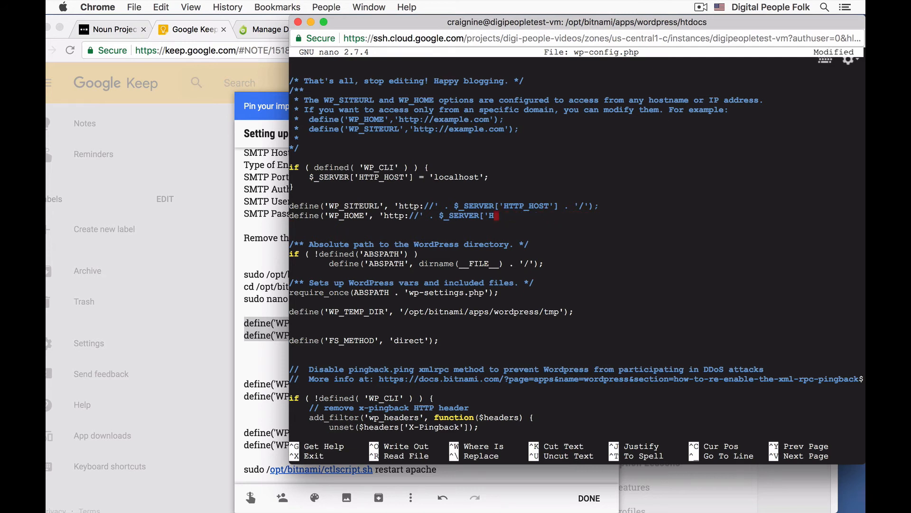
pyautogui.press('BackSpace')
pyautogui.press('BackSpace')
pyautogui.press('BackSpace')
pyautogui.press('BackSpace')
pyautogui.press('BackSpace')
pyautogui.press('BackSpace')
pyautogui.press('BackSpace')
pyautogui.press('BackSpace')
pyautogui.press('BackSpace')
pyautogui.press('BackSpace')
pyautogui.press('BackSpace')
pyautogui.press('BackSpace')
pyautogui.press('BackSpace')
pyautogui.press('BackSpace')
pyautogui.press('BackSpace')
pyautogui.press('BackSpace')
pyautogui.press('BackSpace')
pyautogui.press('BackSpace')
pyautogui.press('BackSpace')
pyautogui.press('BackSpace')
pyautogui.press('BackSpace')
pyautogui.press('BackSpace')
pyautogui.press('BackSpace')
pyautogui.press('BackSpace')
pyautogui.press('BackSpace')
pyautogui.press('BackSpace')
pyautogui.press('BackSpace')
pyautogui.press('BackSpace')
pyautogui.press('BackSpace')
pyautogui.press('BackSpace')
pyautogui.press('BackSpace')
pyautogui.press('BackSpace')
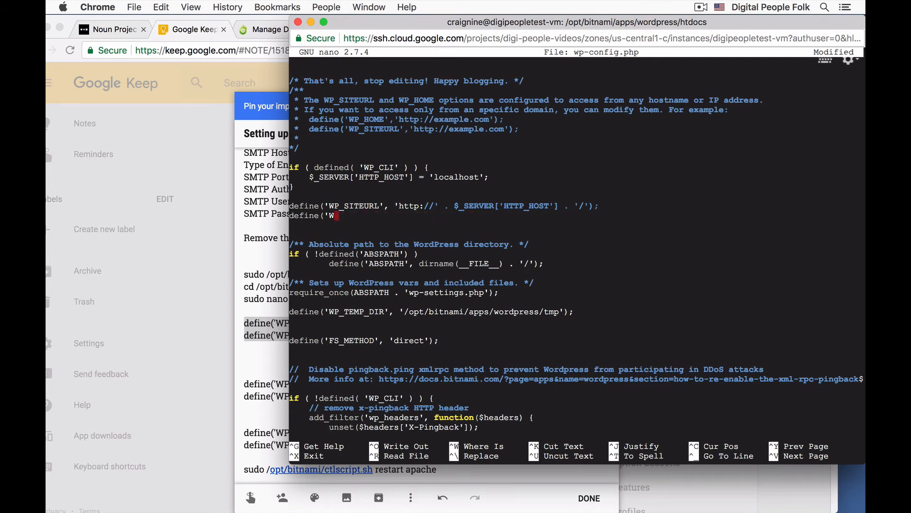
pyautogui.press('BackSpace')
pyautogui.press('BackSpace')
pyautogui.press('BackSpace')
pyautogui.press('BackSpace')
pyautogui.press('BackSpace')
pyautogui.press('BackSpace')
pyautogui.press('BackSpace')
pyautogui.press('BackSpace')
pyautogui.press('BackSpace')
pyautogui.press('BackSpace')
pyautogui.press('BackSpace')
pyautogui.press('BackSpace')
pyautogui.press('BackSpace')
pyautogui.press('BackSpace')
pyautogui.press('BackSpace')
pyautogui.press('BackSpace')
pyautogui.press('BackSpace')
pyautogui.press('BackSpace')
pyautogui.press('BackSpace')
pyautogui.press('BackSpace')
pyautogui.press('BackSpace')
pyautogui.press('BackSpace')
pyautogui.press('BackSpace')
pyautogui.press('BackSpace')
pyautogui.press('BackSpace')
pyautogui.press('BackSpace')
pyautogui.press('BackSpace')
pyautogui.press('BackSpace')
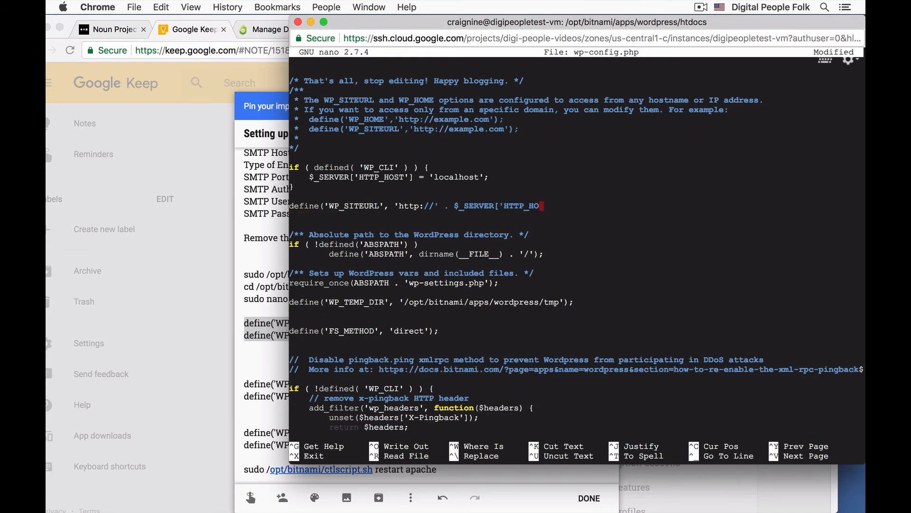
pyautogui.press('BackSpace')
pyautogui.press('BackSpace')
pyautogui.press('BackSpace')
pyautogui.press('BackSpace')
pyautogui.press('BackSpace')
pyautogui.press('BackSpace')
pyautogui.press('BackSpace')
pyautogui.press('BackSpace')
pyautogui.press('BackSpace')
pyautogui.press('BackSpace')
pyautogui.press('BackSpace')
pyautogui.press('BackSpace')
pyautogui.press('BackSpace')
pyautogui.press('BackSpace')
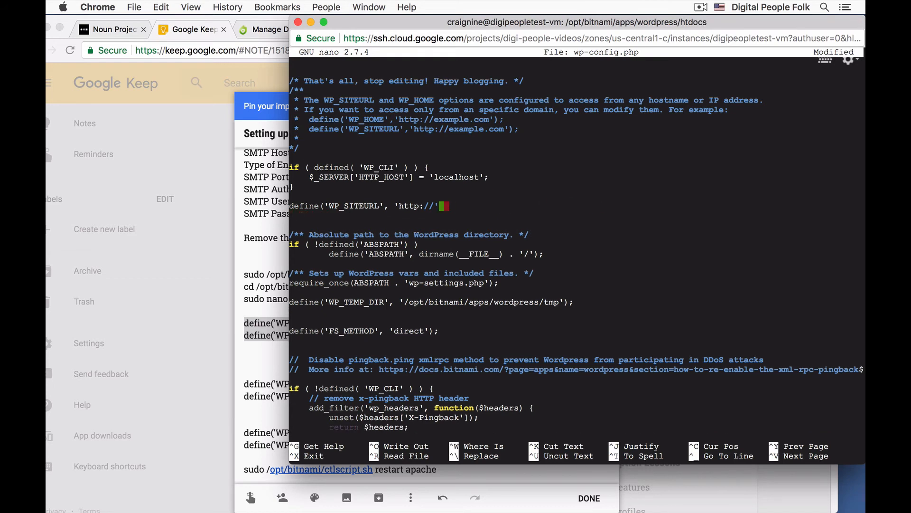
pyautogui.press('BackSpace')
pyautogui.press('BackSpace')
pyautogui.press('BackSpace')
pyautogui.press('BackSpace')
pyautogui.press('BackSpace')
pyautogui.press('BackSpace')
pyautogui.press('BackSpace')
pyautogui.press('BackSpace')
pyautogui.press('BackSpace')
pyautogui.press('BackSpace')
pyautogui.press('BackSpace')
pyautogui.press('BackSpace')
pyautogui.press('BackSpace')
pyautogui.press('BackSpace')
pyautogui.press('BackSpace')
pyautogui.press('BackSpace')
pyautogui.press('BackSpace')
pyautogui.press('BackSpace')
pyautogui.press('BackSpace')
pyautogui.press('BackSpace')
pyautogui.press('BackSpace')
pyautogui.press('BackSpace')
pyautogui.press('BackSpace')
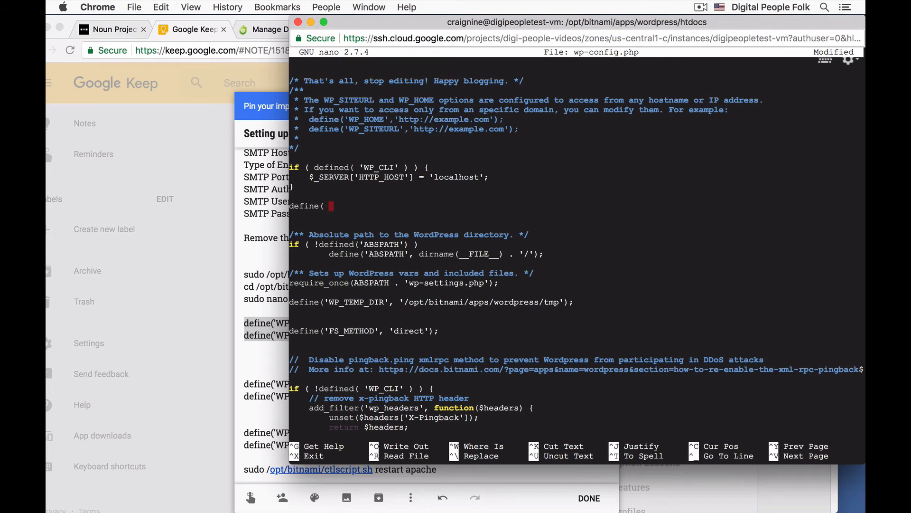
pyautogui.press('BackSpace')
pyautogui.press('BackSpace')
pyautogui.press('super+v')
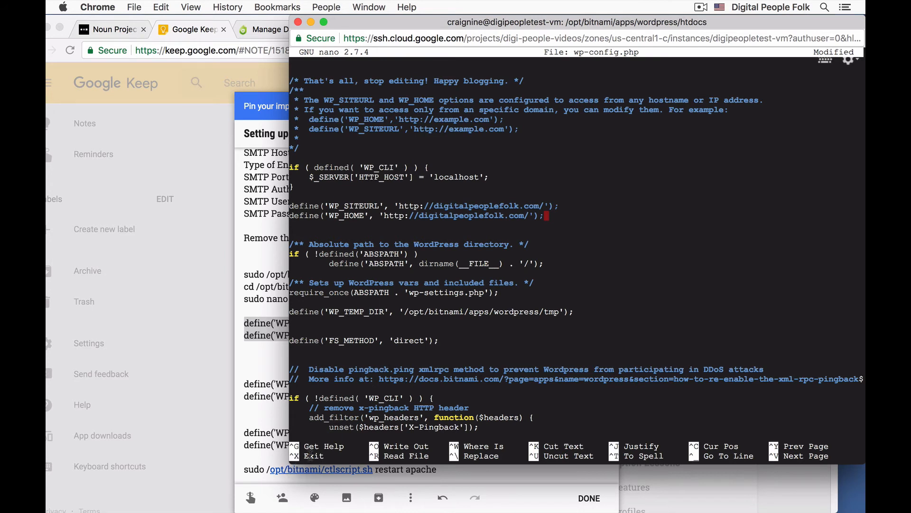
# Step: Exit nano, saving the modified buffer under the file name wp-config.php
pyautogui.hotkey('ctrl', 'x')
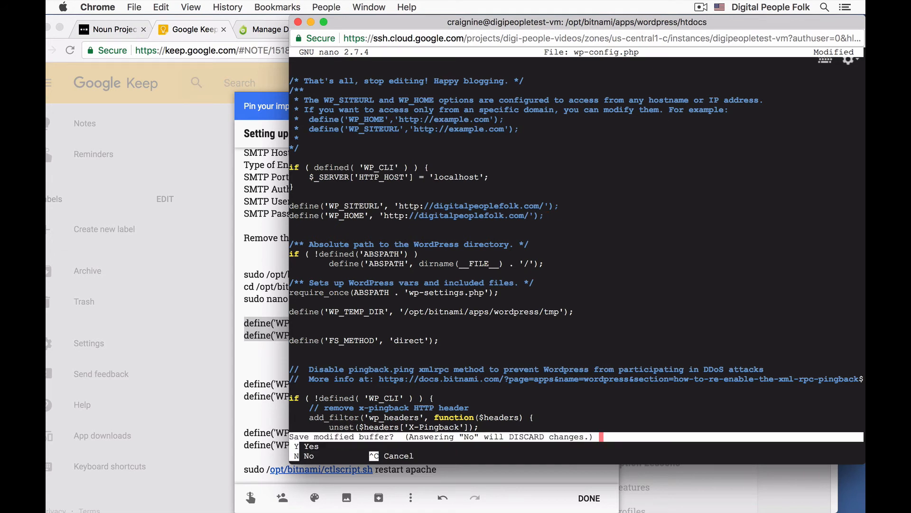
pyautogui.press('y')
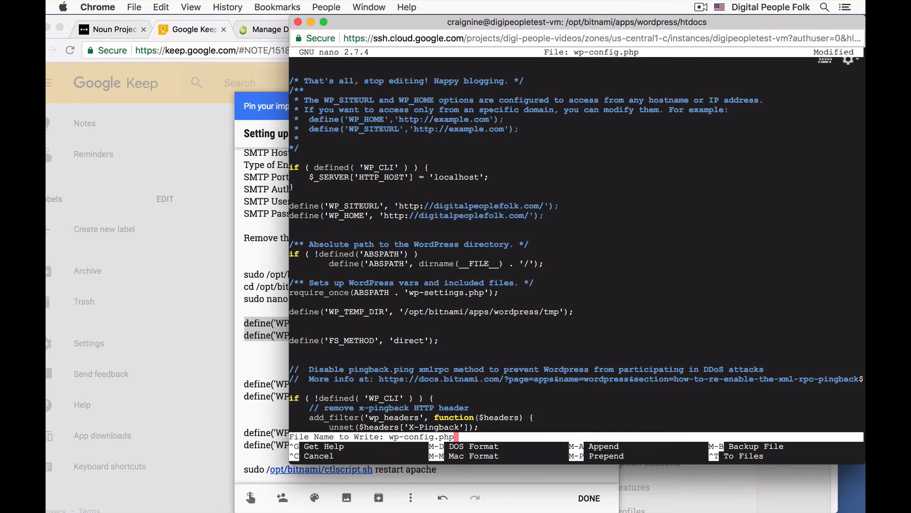
pyautogui.press('Return')
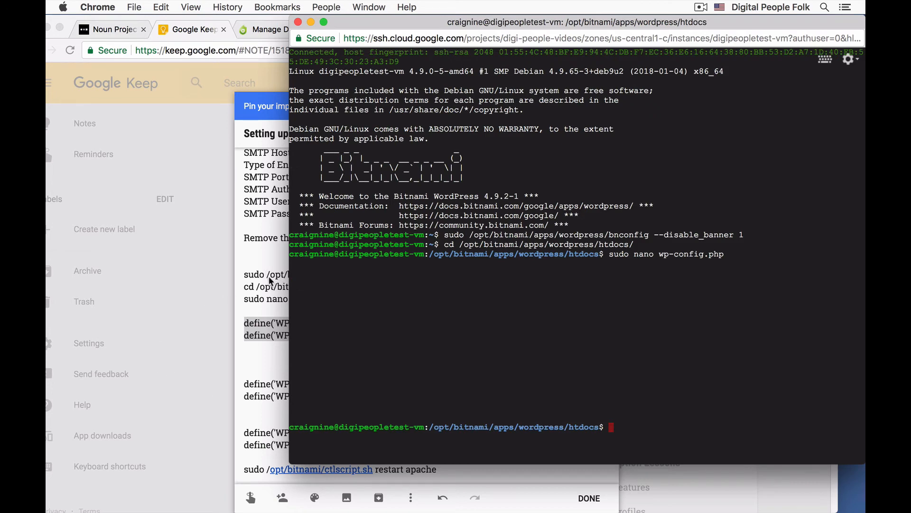
# Step: Copy sudo /opt/bitnami/ctlscript.sh restart apache from the Google Keep note and run it in the SSH session
pyautogui.click(257, 285)
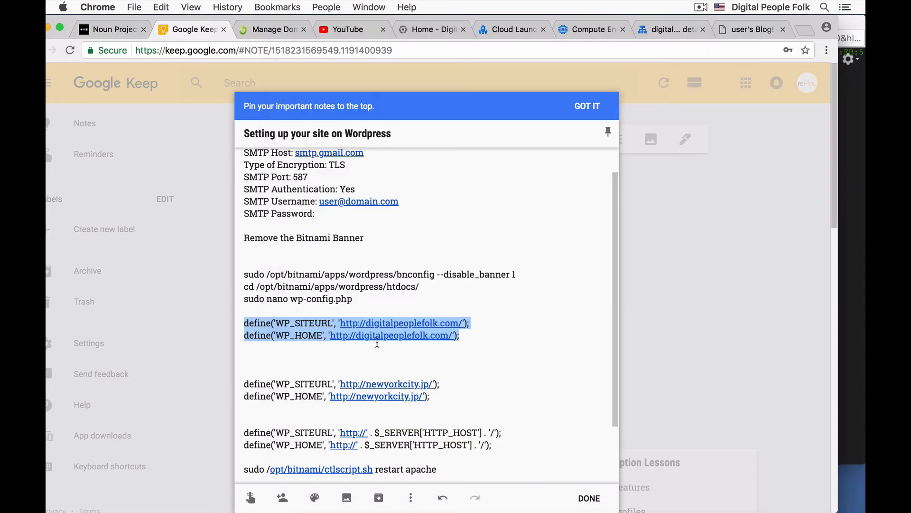
pyautogui.scroll(-2, 380, 342)
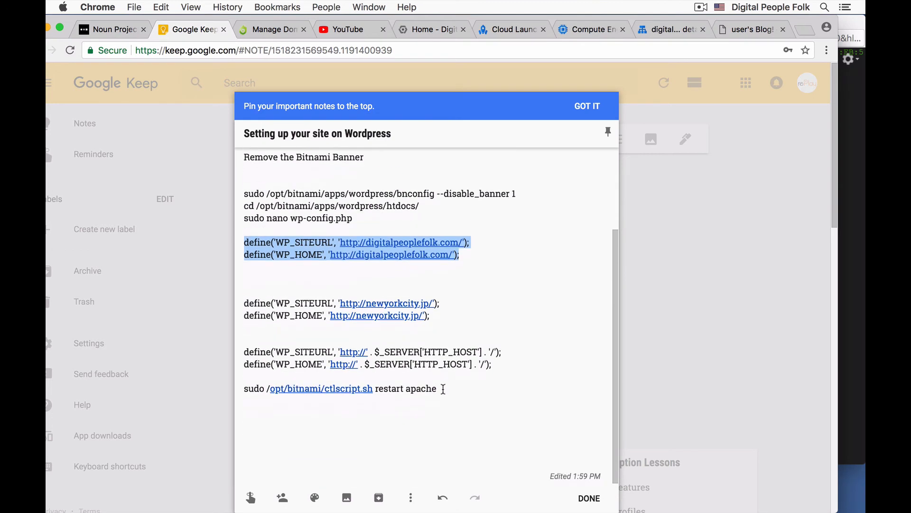
pyautogui.moveTo(441, 388); pyautogui.dragTo(227, 390)
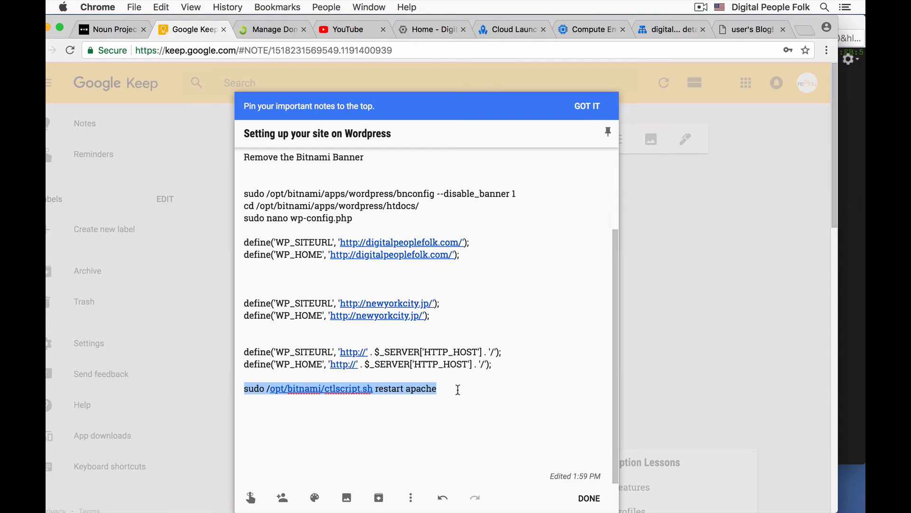
pyautogui.click(852, 300)
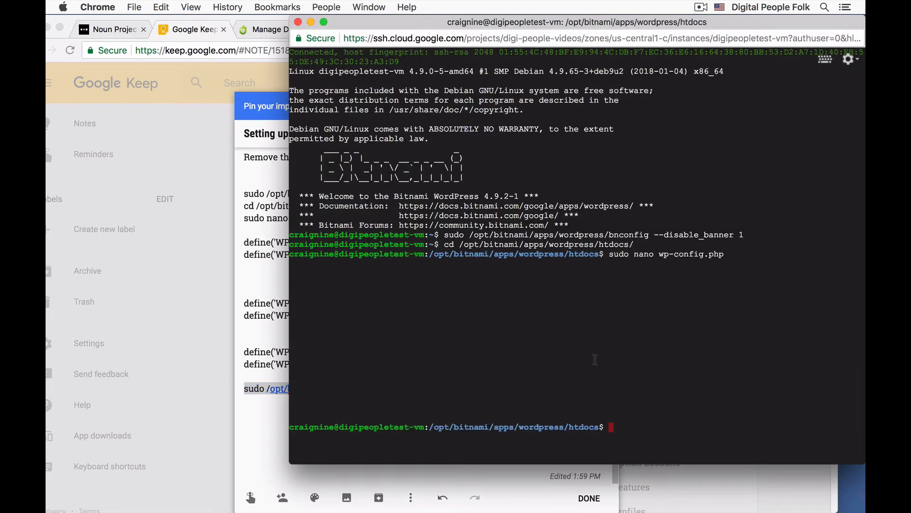
pyautogui.press('super+v')
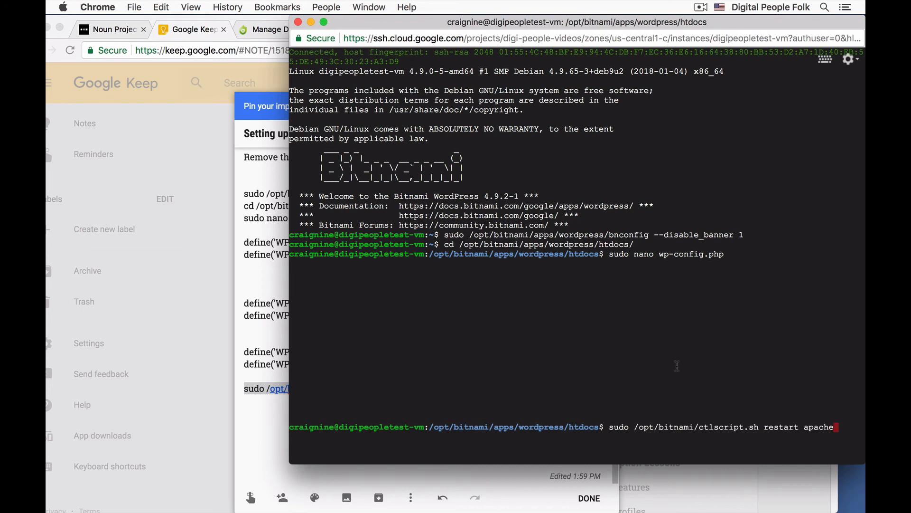
pyautogui.press('Return')
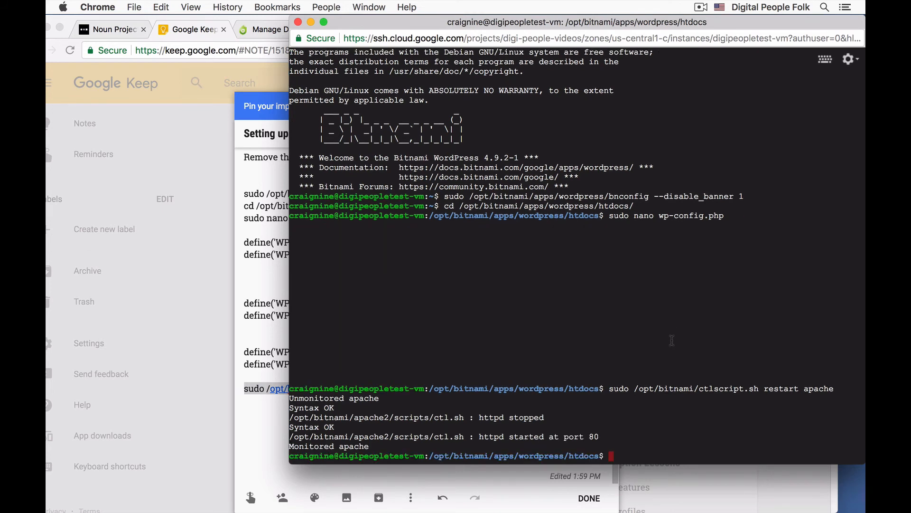
# Step: Return to the main browser window and open digitalpeoplefolk.com in a new tab
pyautogui.click(261, 222)
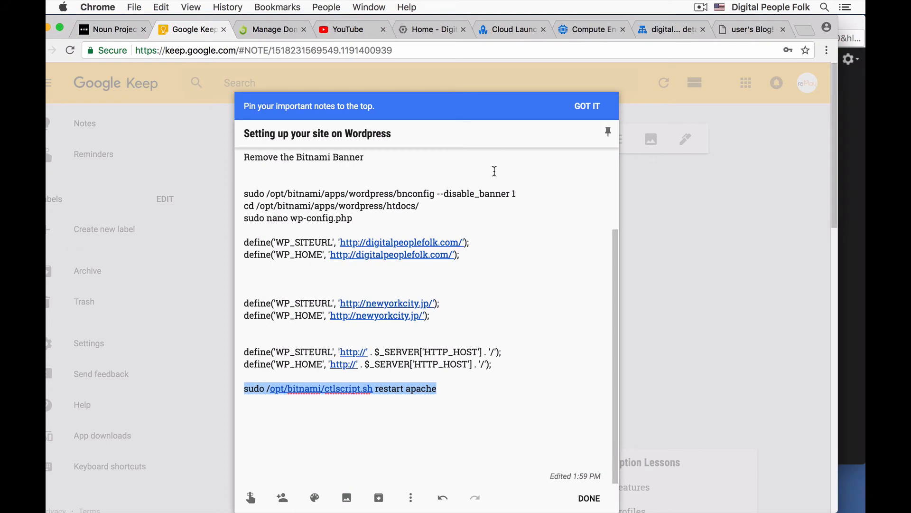
pyautogui.press('super+t')
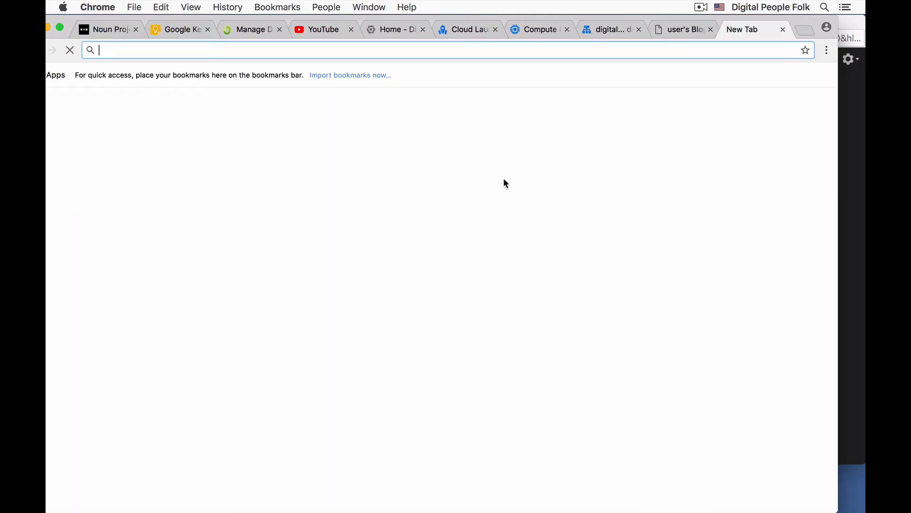
pyautogui.write('dig')
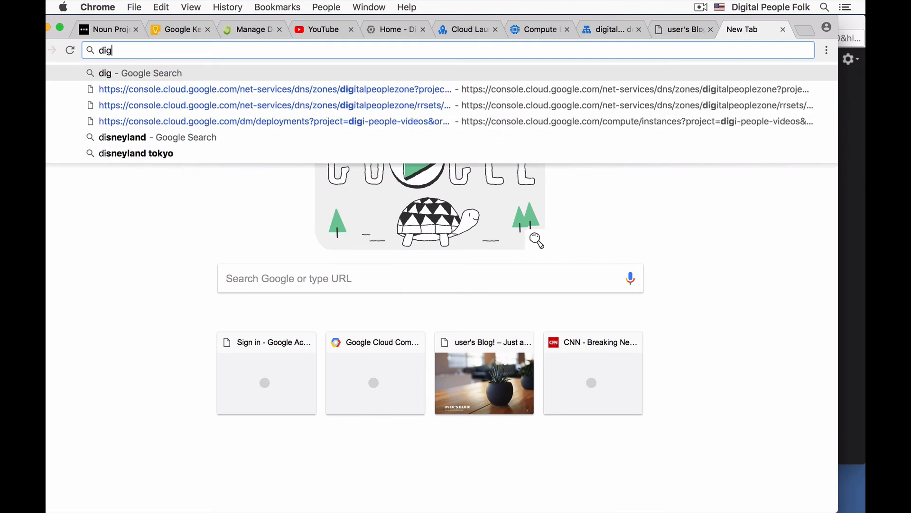
pyautogui.write('italp')
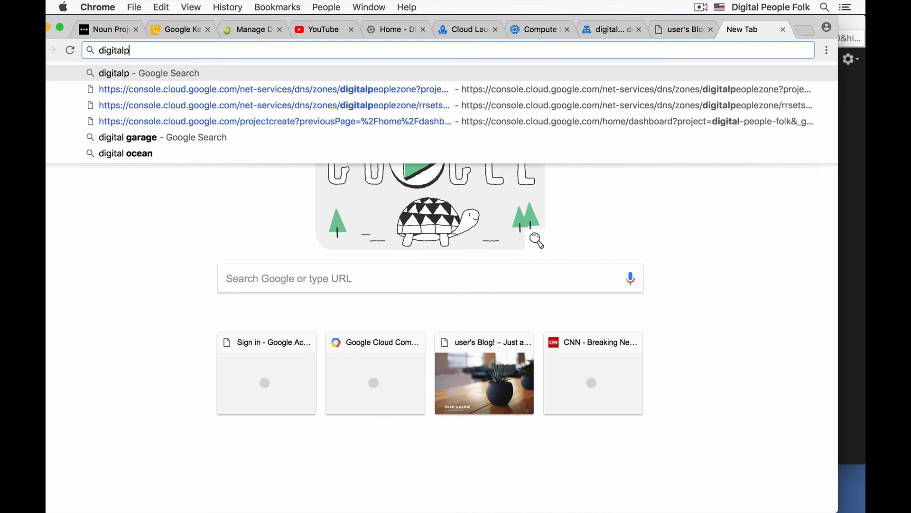
pyautogui.write('eoplefolk.com')
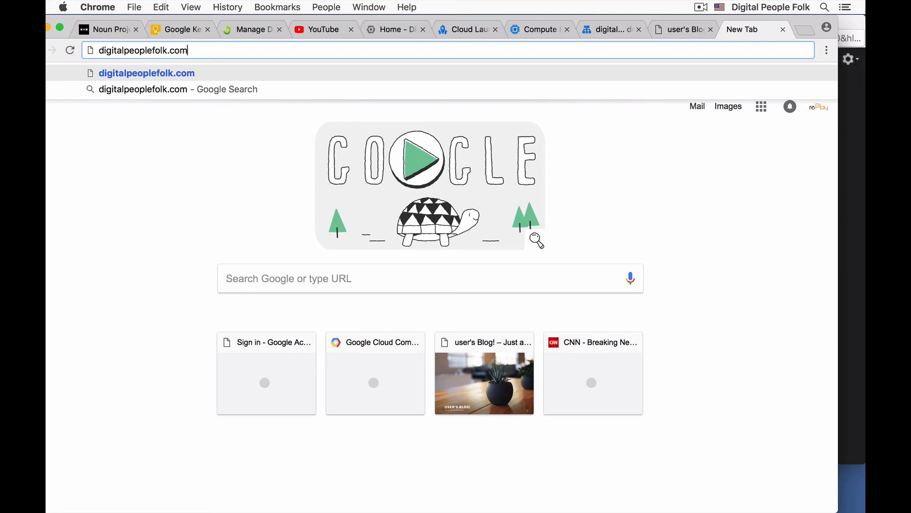
pyautogui.press('Return')
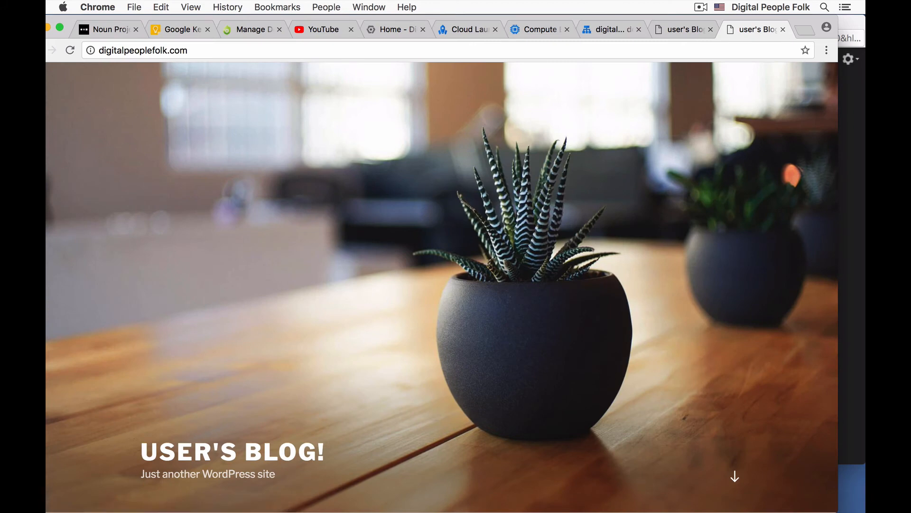
# Step: Look over the blog's homepage from the header image through the posts and Meta links to the footer
pyautogui.scroll(-10, 496, 234)
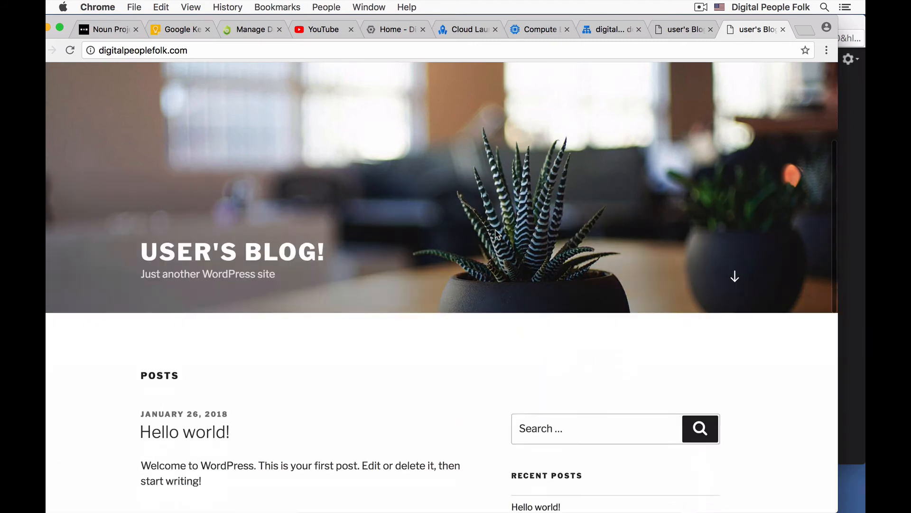
pyautogui.scroll(-5, 496, 231)
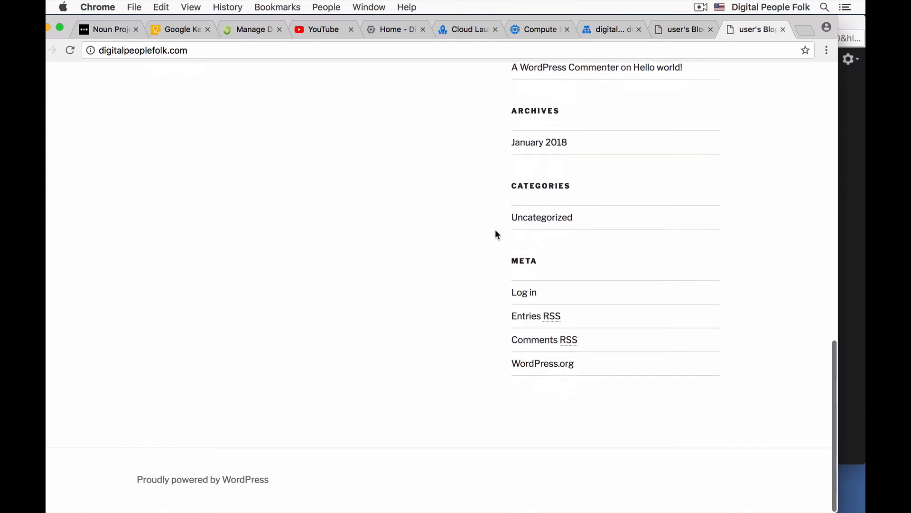
pyautogui.scroll(4, 495, 230)
pyautogui.scroll(8, 496, 230)
pyautogui.scroll(-12, 496, 230)
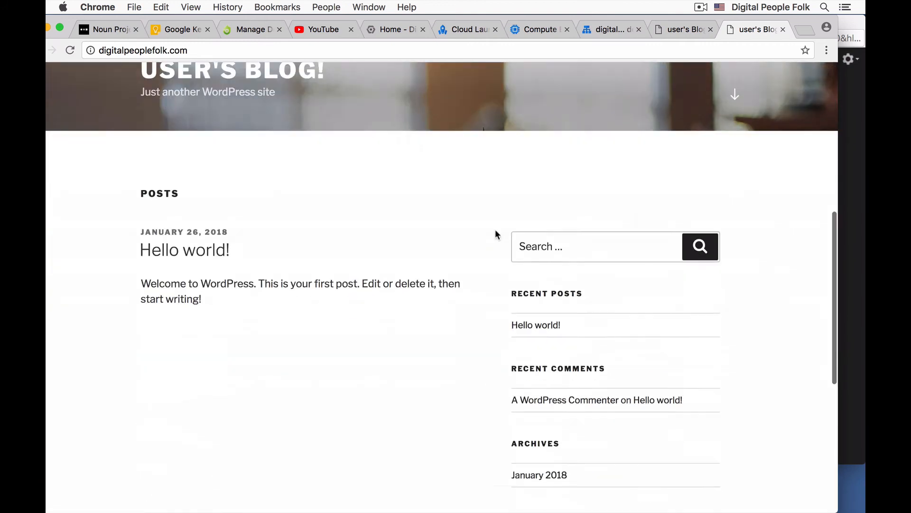
pyautogui.scroll(1, 495, 234)
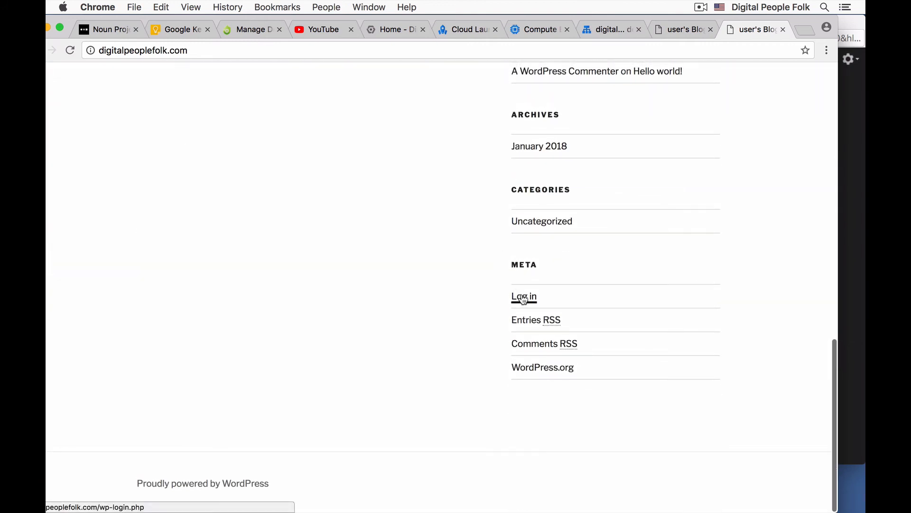
pyautogui.scroll(10, 524, 298)
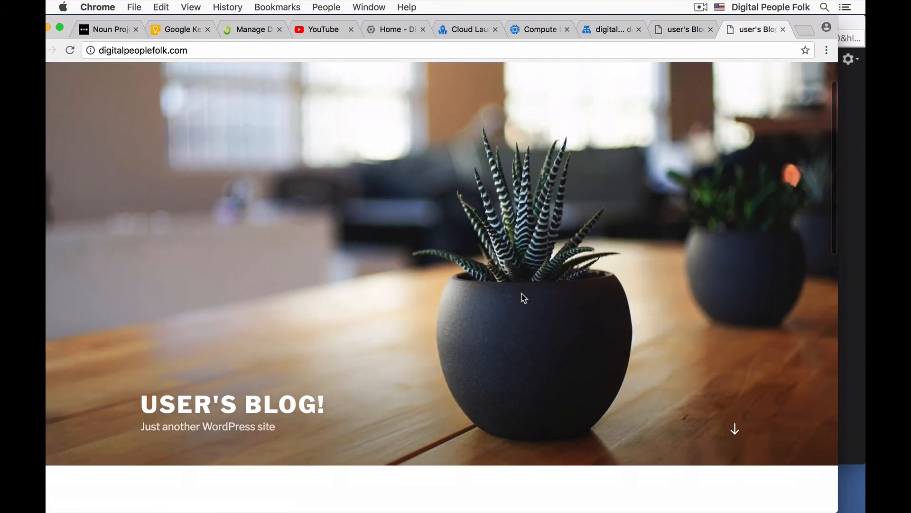
# Step: Open the blog's login page from its Meta links and copy the bitnami-base-password value from the VM instance's custom metadata
pyautogui.scroll(-12, 524, 298)
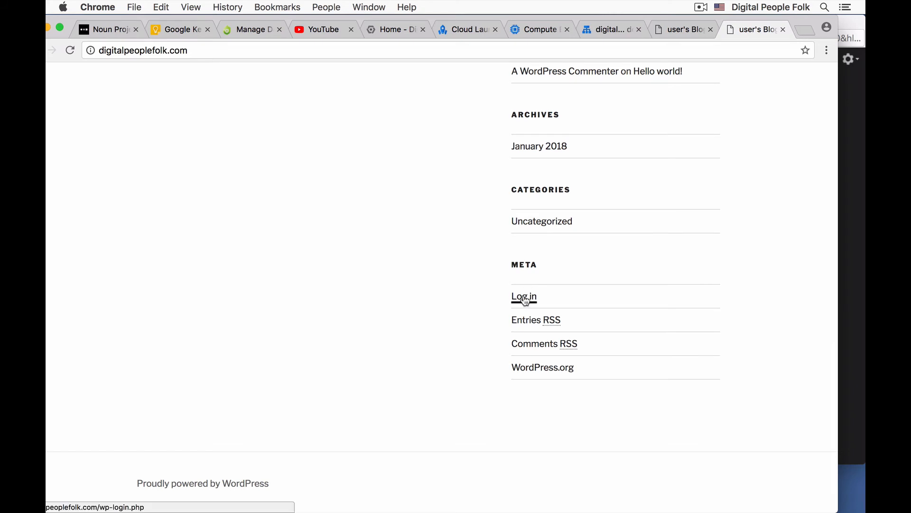
pyautogui.click(526, 299)
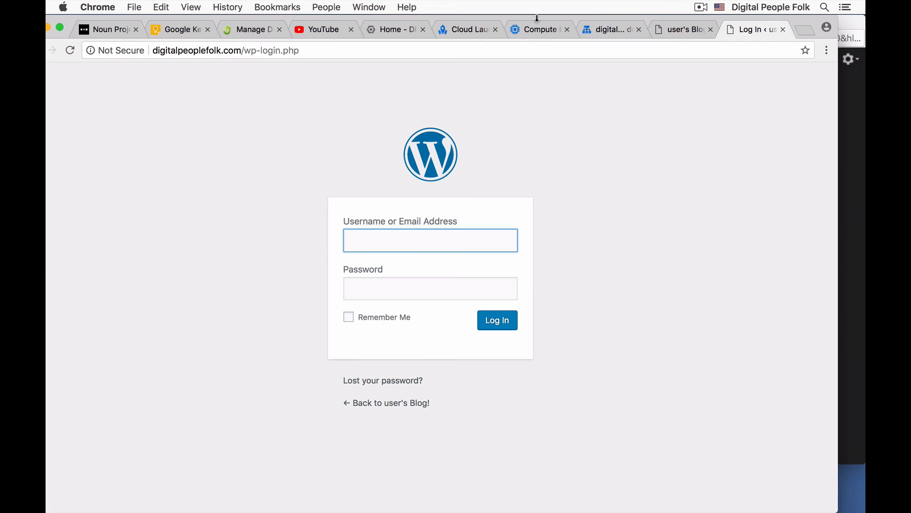
pyautogui.click(600, 31)
pyautogui.click(541, 29)
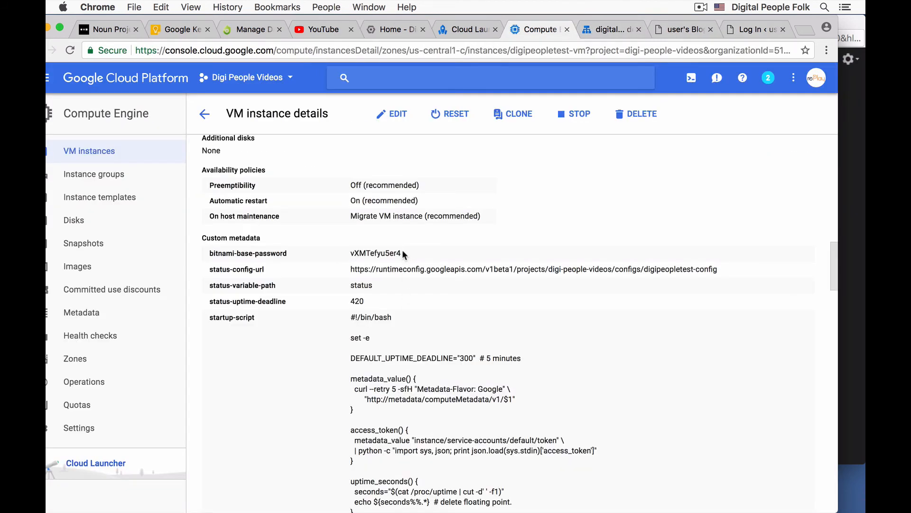
pyautogui.moveTo(402, 250); pyautogui.dragTo(351, 254)
pyautogui.scroll(1, 351, 252)
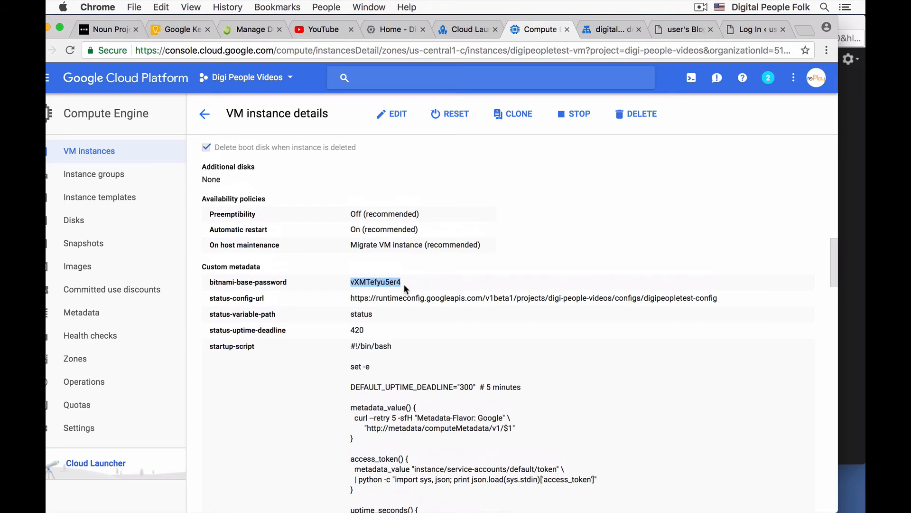
pyautogui.scroll(1, 282, 293)
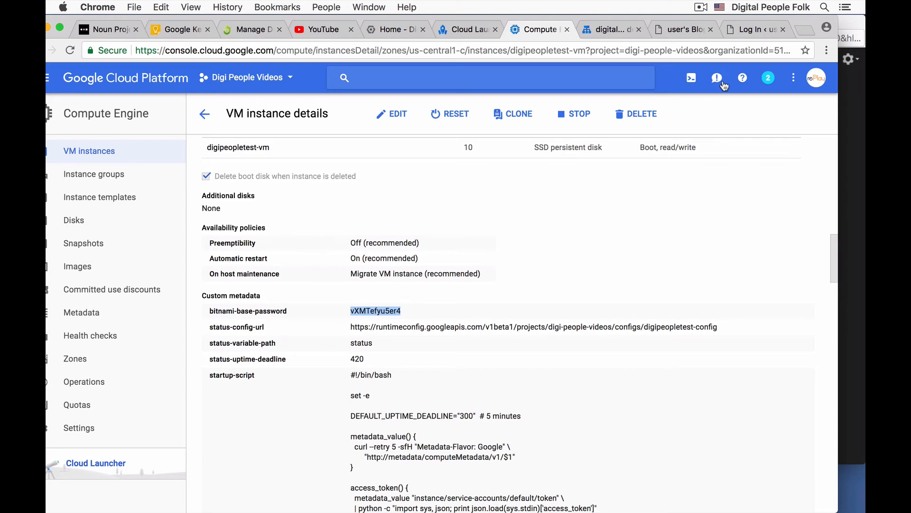
# Step: Log in to WordPress as user with the copied account password and dismiss the browser's offer to save it
pyautogui.click(755, 29)
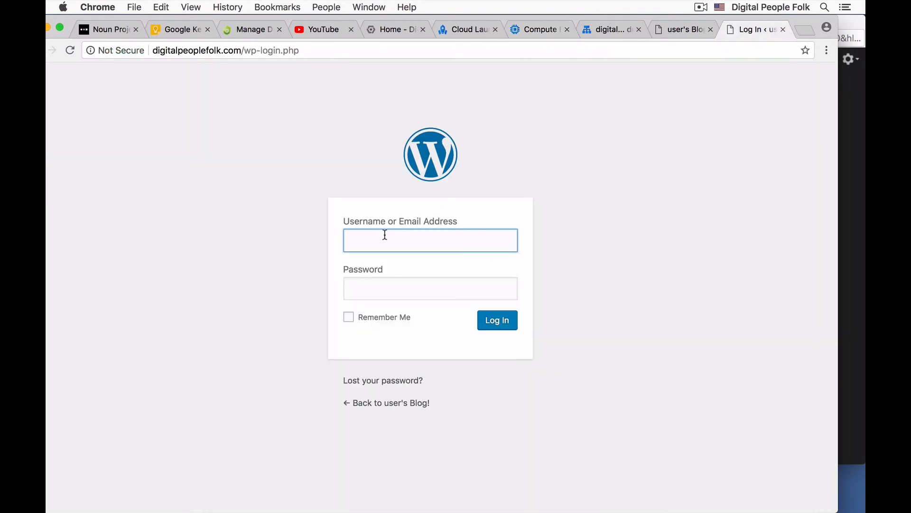
pyautogui.write('user')
pyautogui.click(396, 287)
pyautogui.write('•••••••••••••')
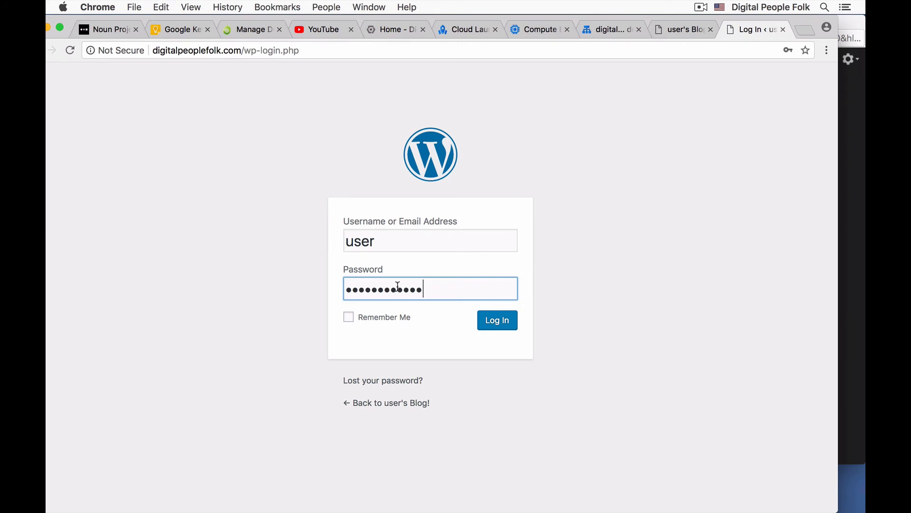
pyautogui.click(492, 321)
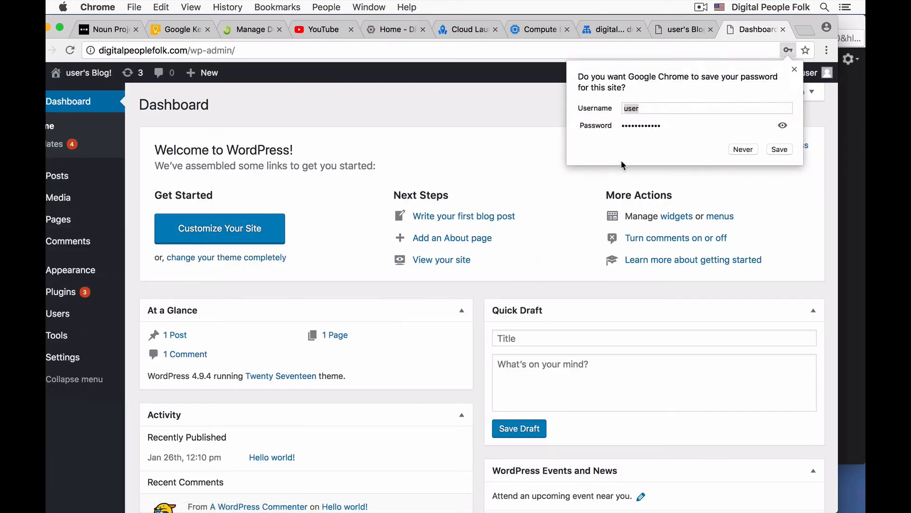
pyautogui.click(795, 70)
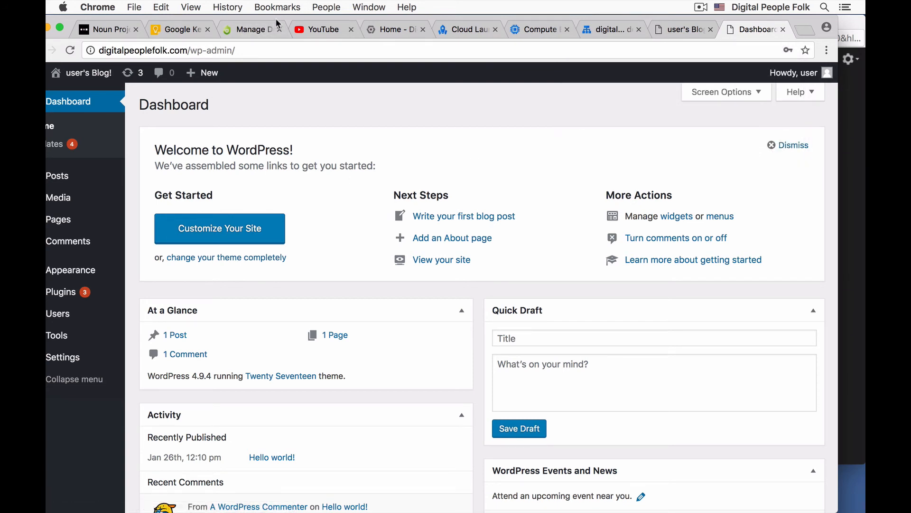
# Step: Reposition the browser window, then open the Add New User form and set the role to Administrator without submitting it
pyautogui.moveTo(277, 19); pyautogui.dragTo(305, 18)
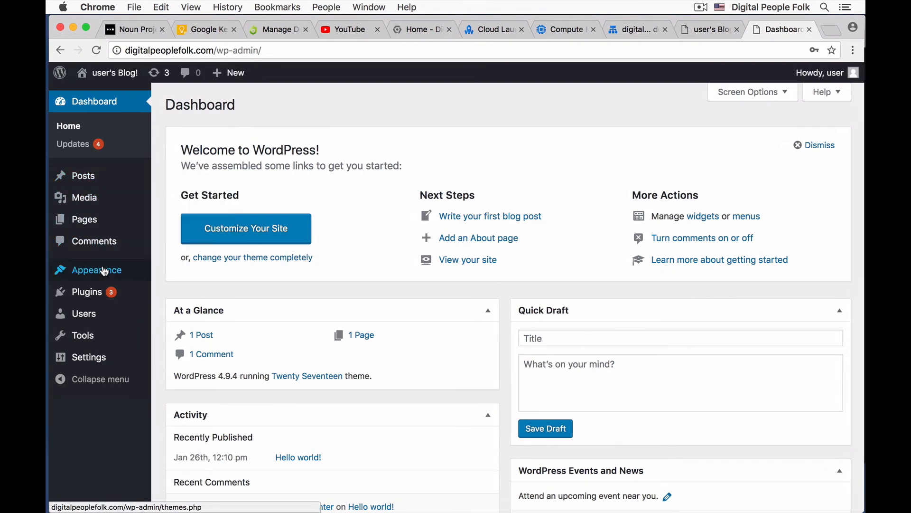
pyautogui.moveTo(97, 314)
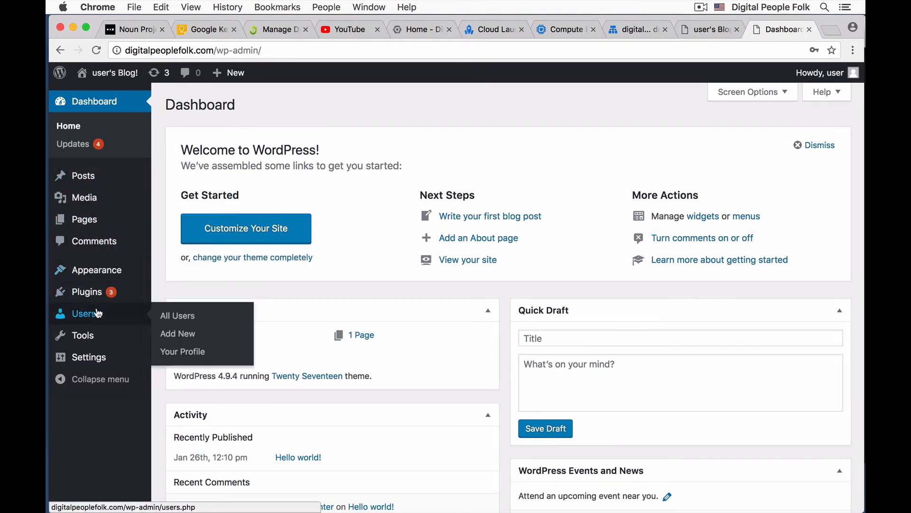
pyautogui.click(185, 338)
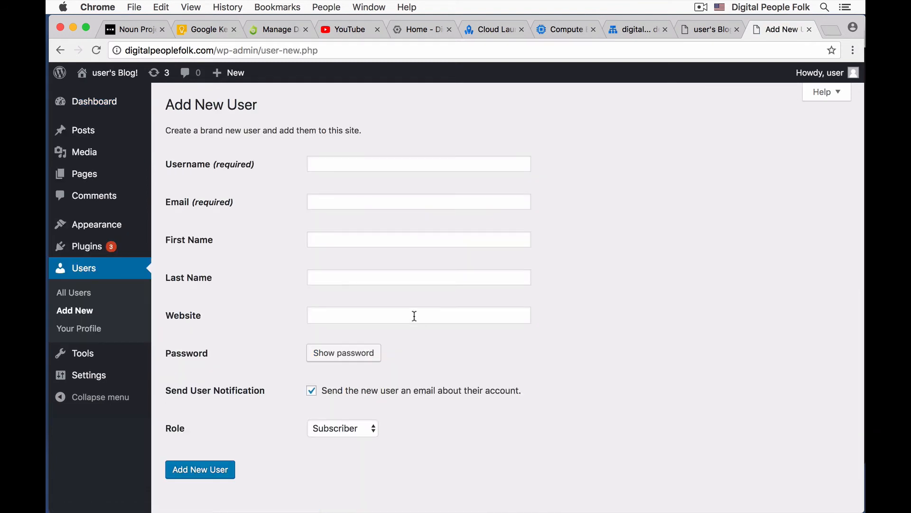
pyautogui.click(340, 165)
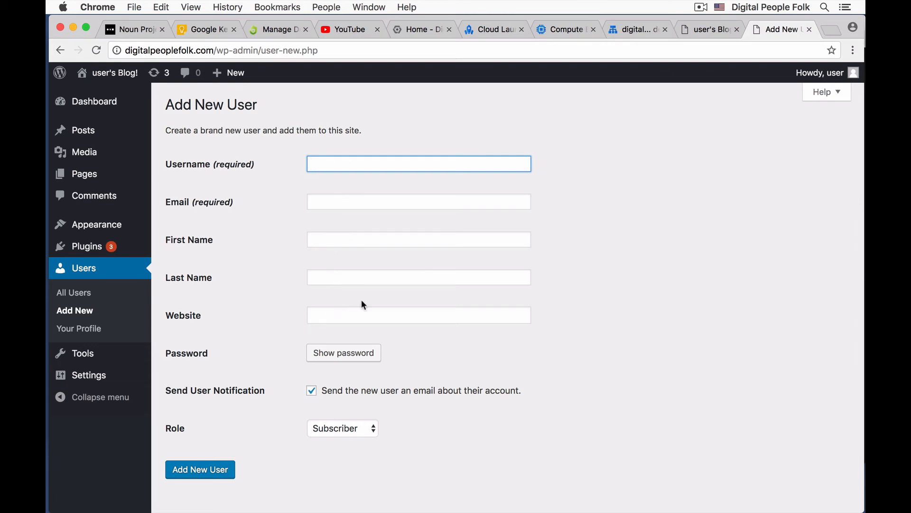
pyautogui.scroll(-1, 322, 367)
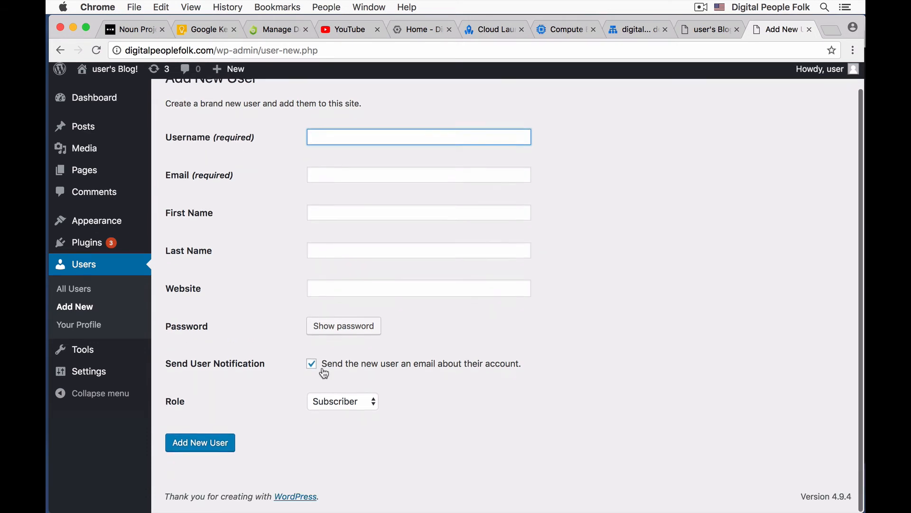
pyautogui.click(352, 404)
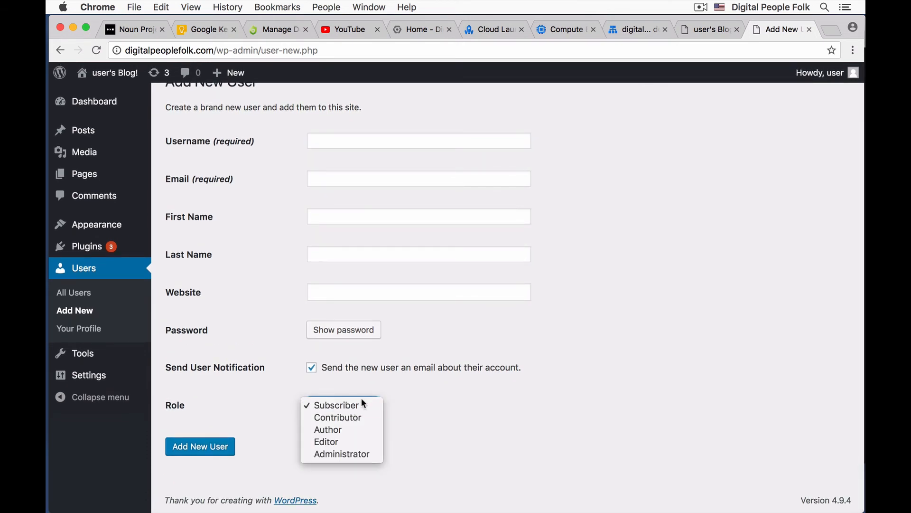
pyautogui.click(355, 454)
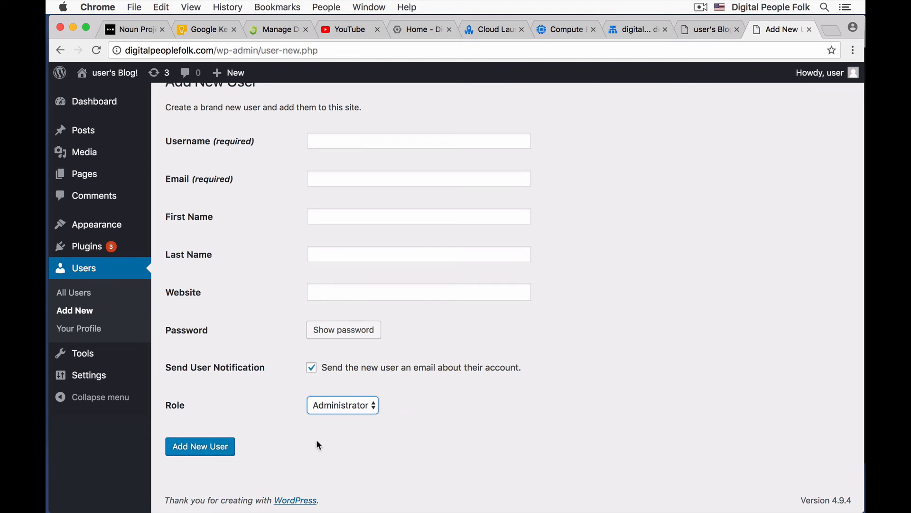
pyautogui.scroll(1, 392, 377)
pyautogui.scroll(-1, 392, 377)
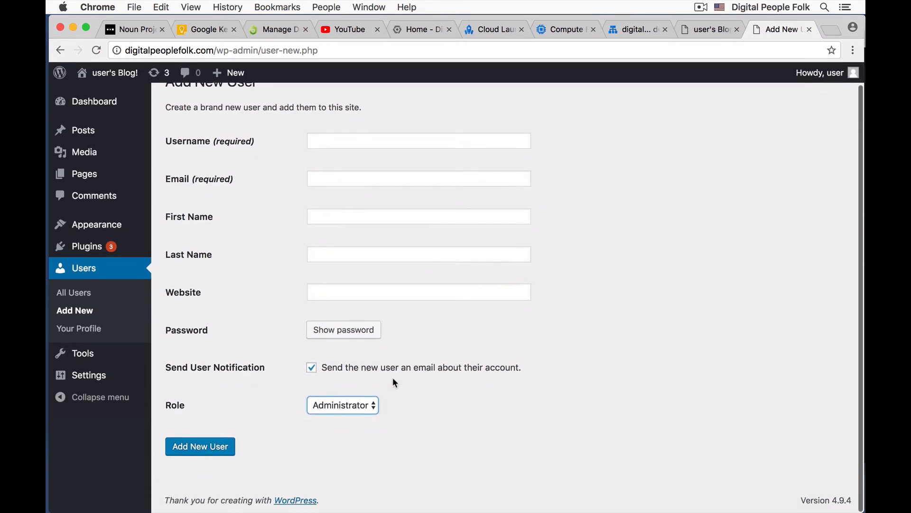
pyautogui.scroll(1, 393, 378)
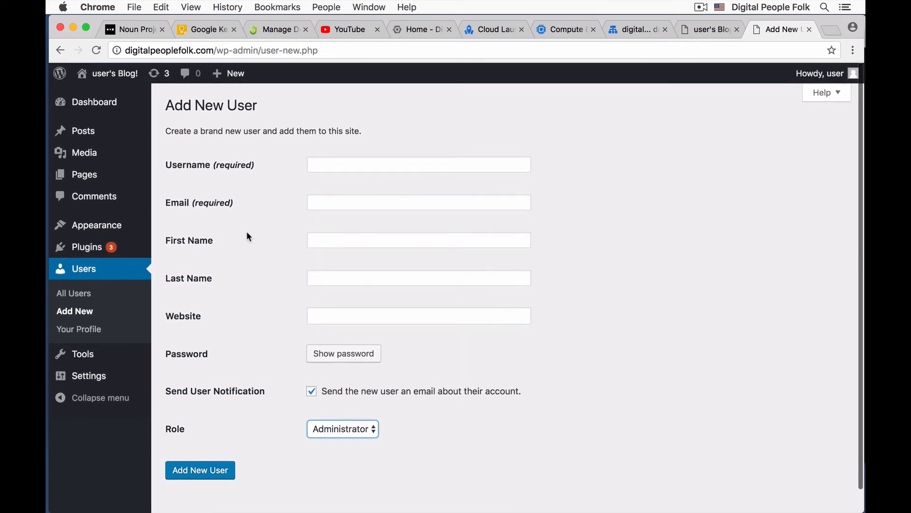
# Step: Open the page for adding plugins and search the plugin directory for Maintenance
pyautogui.moveTo(109, 247)
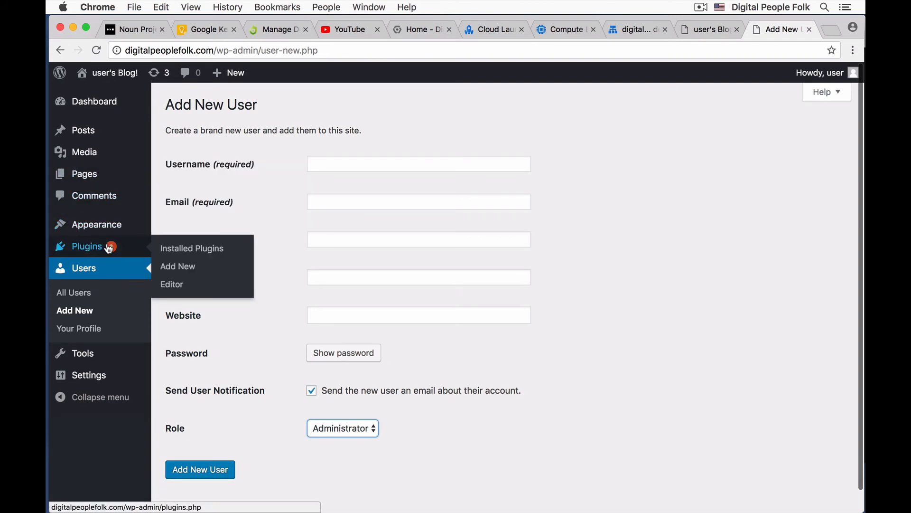
pyautogui.click(188, 270)
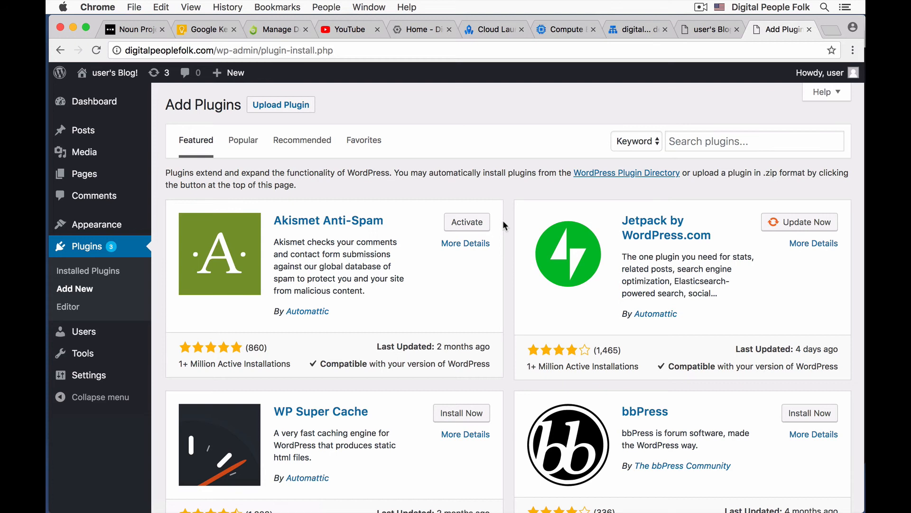
pyautogui.click(692, 140)
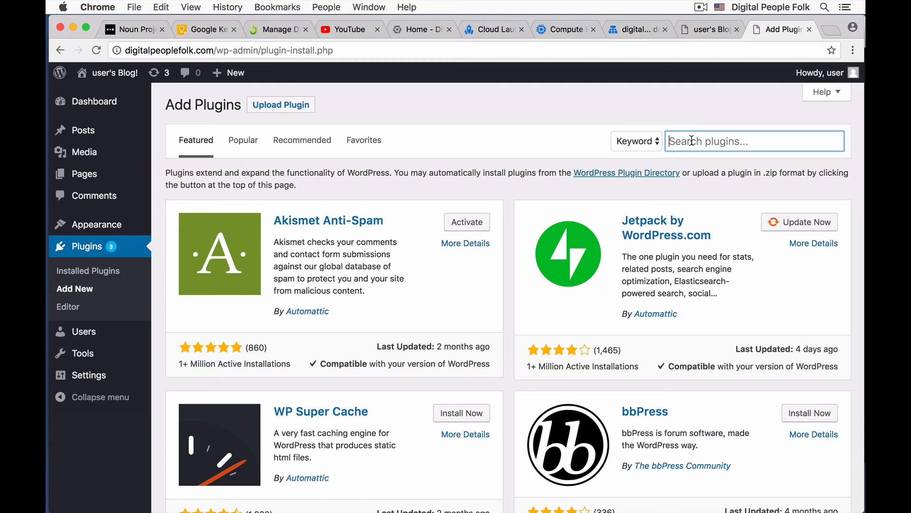
pyautogui.write('Ma')
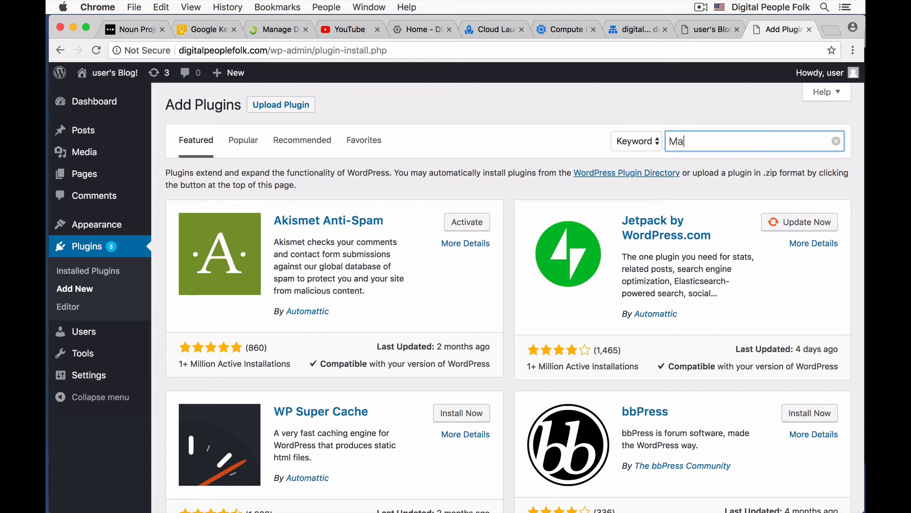
pyautogui.write('inten')
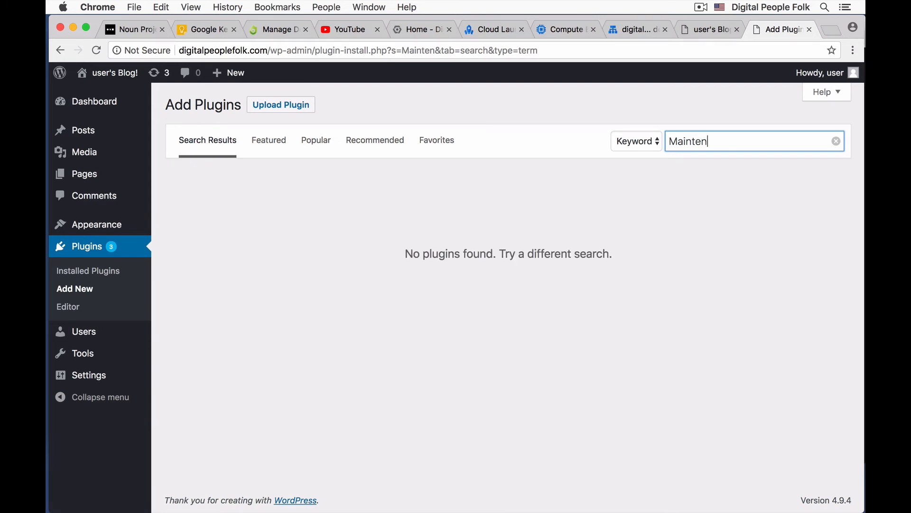
pyautogui.write('ance')
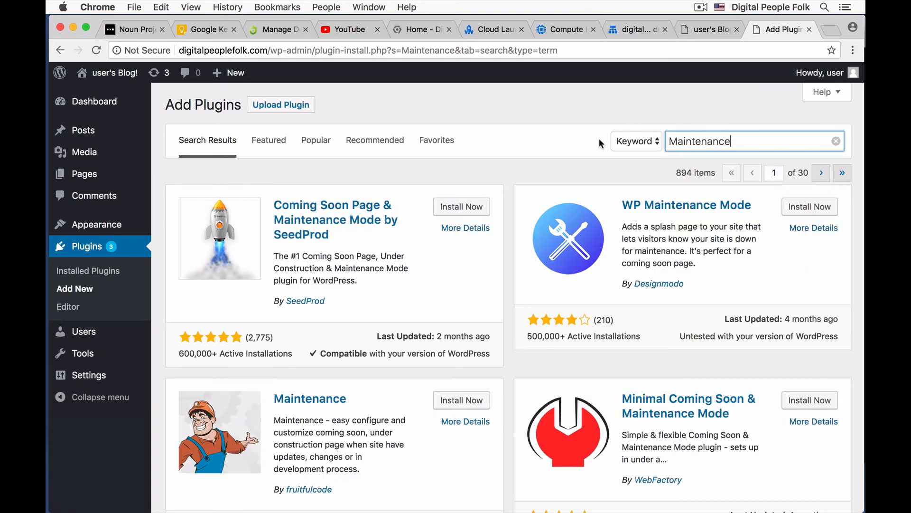
# Step: Install and activate the Maintenance plugin by fruitfulcode
pyautogui.scroll(-3, 466, 227)
pyautogui.click(463, 256)
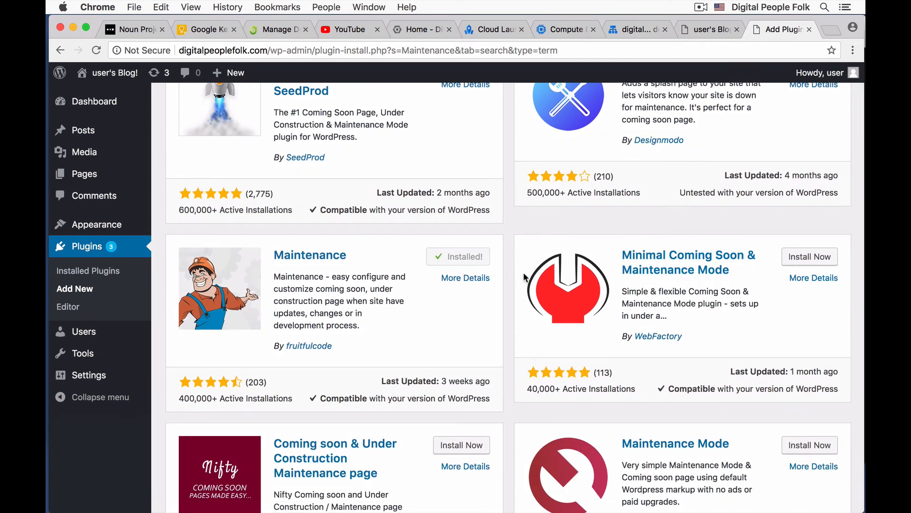
pyautogui.scroll(-1, 526, 278)
pyautogui.click(467, 252)
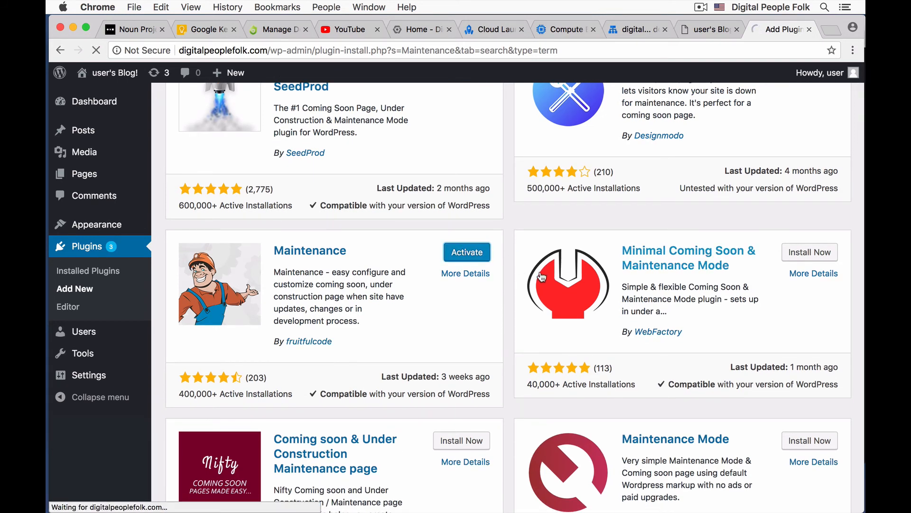
# Step: Look through the installed plugins, check the Add Plugins page, and return to the installed list to examine it down to WP Mail SMTP
pyautogui.scroll(-5, 536, 277)
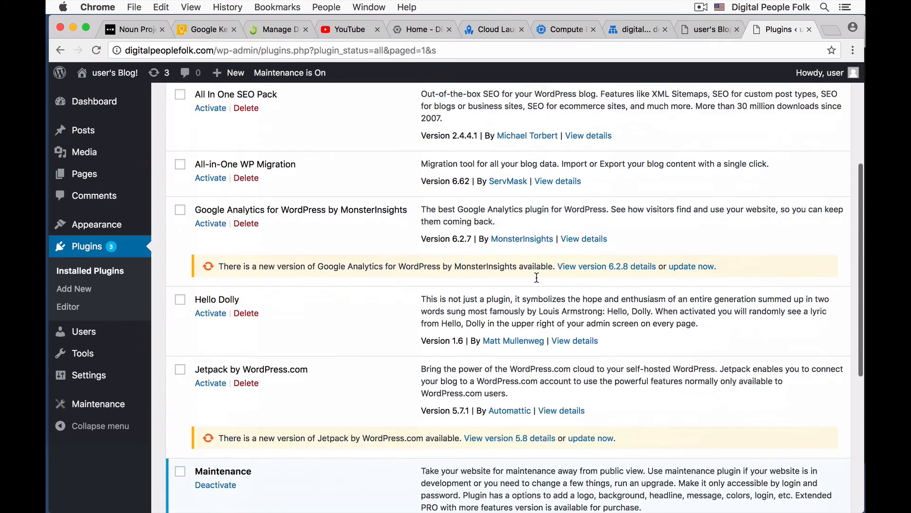
pyautogui.scroll(-5, 536, 277)
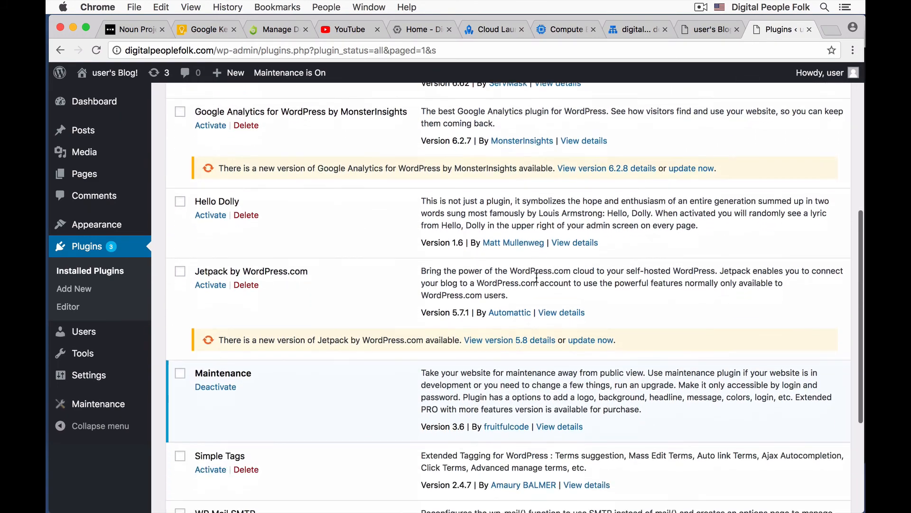
pyautogui.scroll(10, 265, 213)
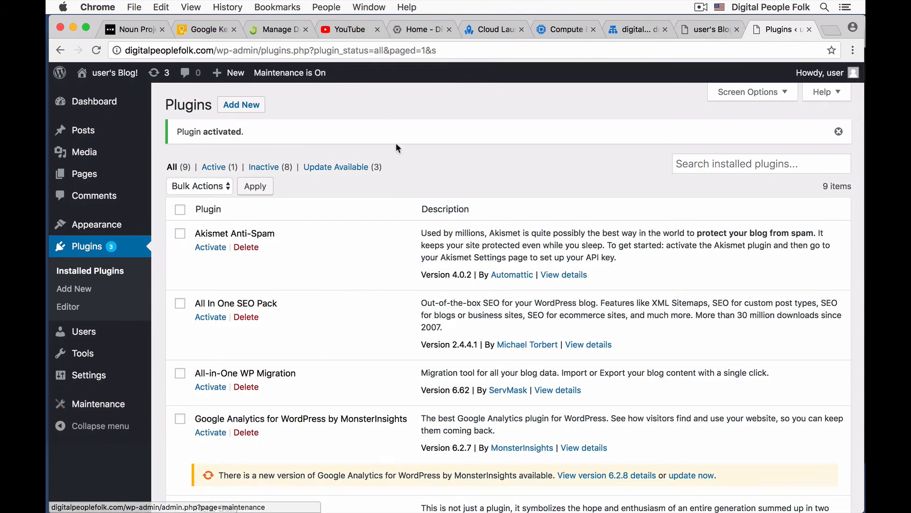
pyautogui.scroll(-2, 405, 189)
pyautogui.scroll(2, 405, 189)
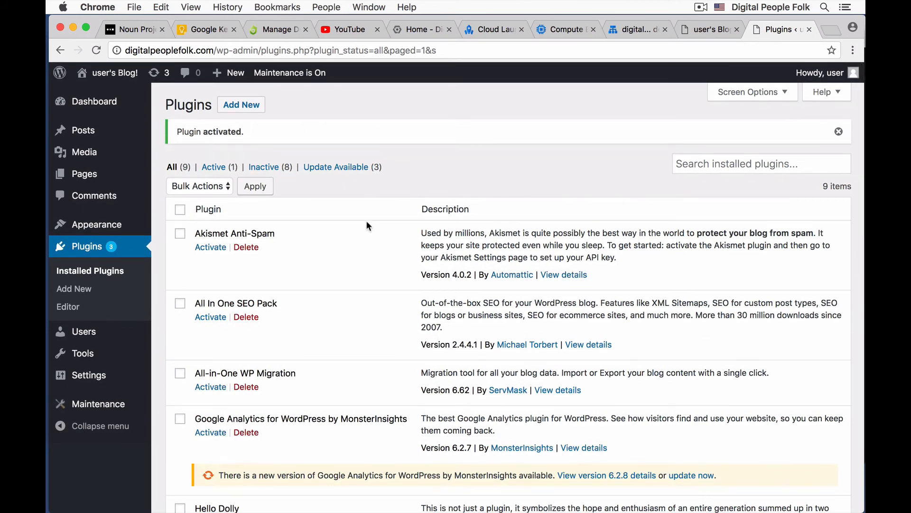
pyautogui.click(242, 104)
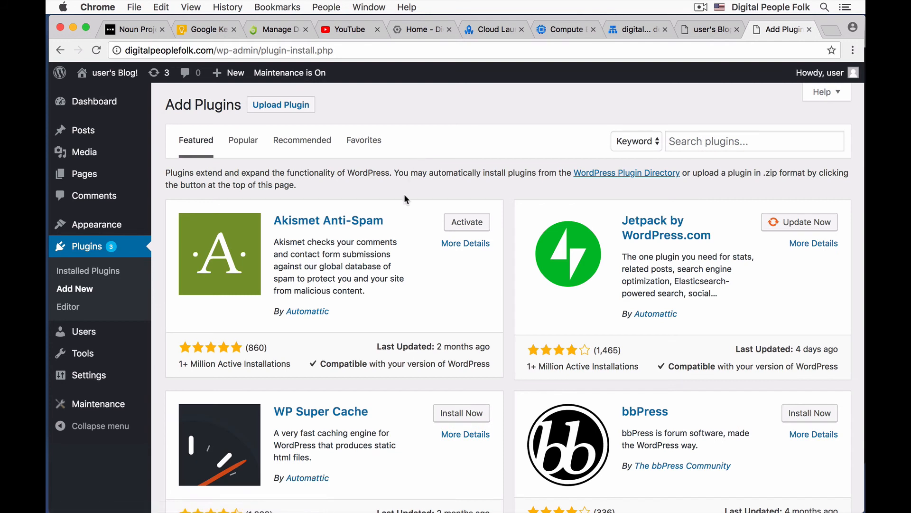
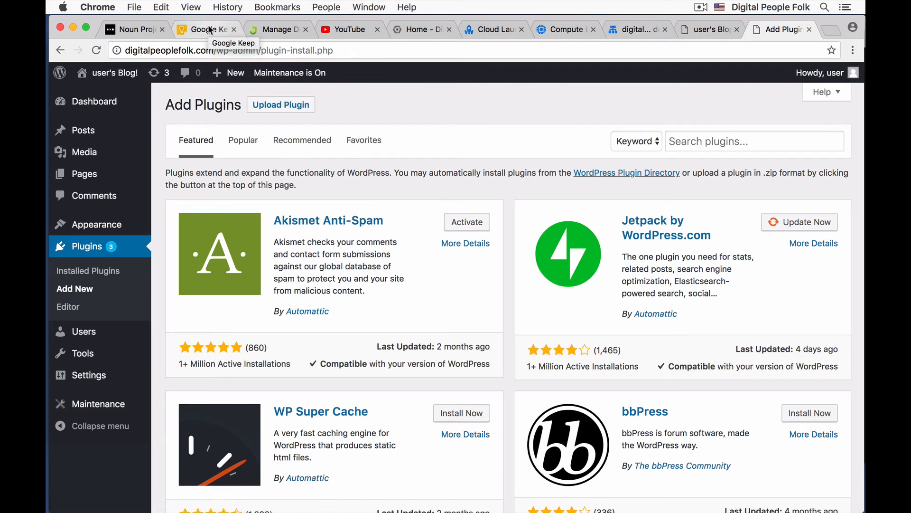
pyautogui.click(79, 248)
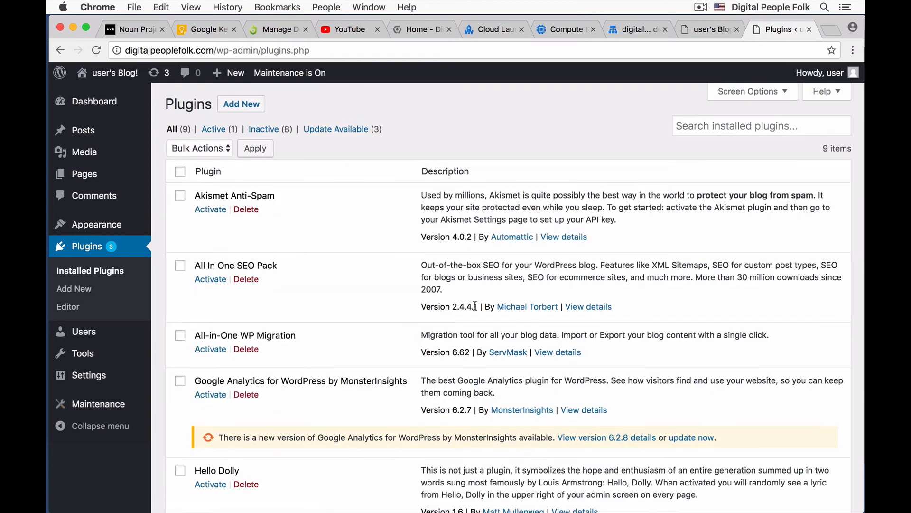
pyautogui.scroll(-10, 475, 306)
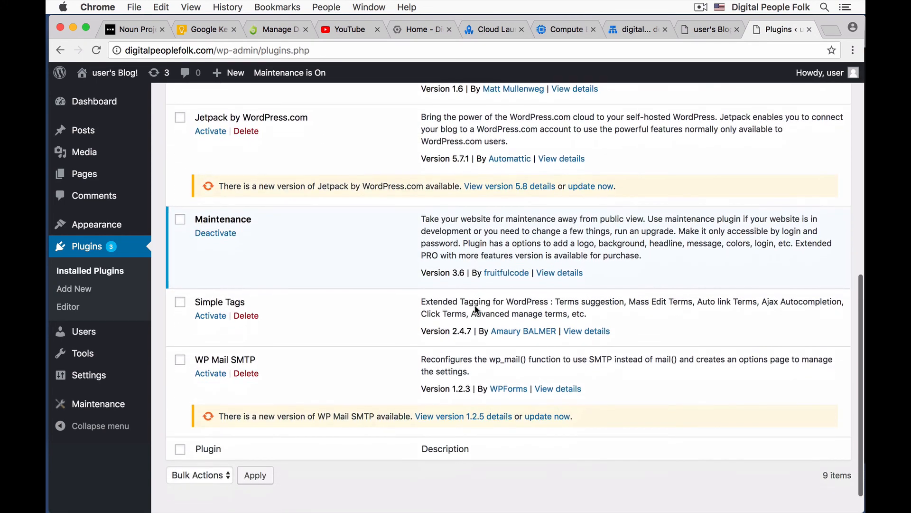
pyautogui.scroll(-1, 475, 310)
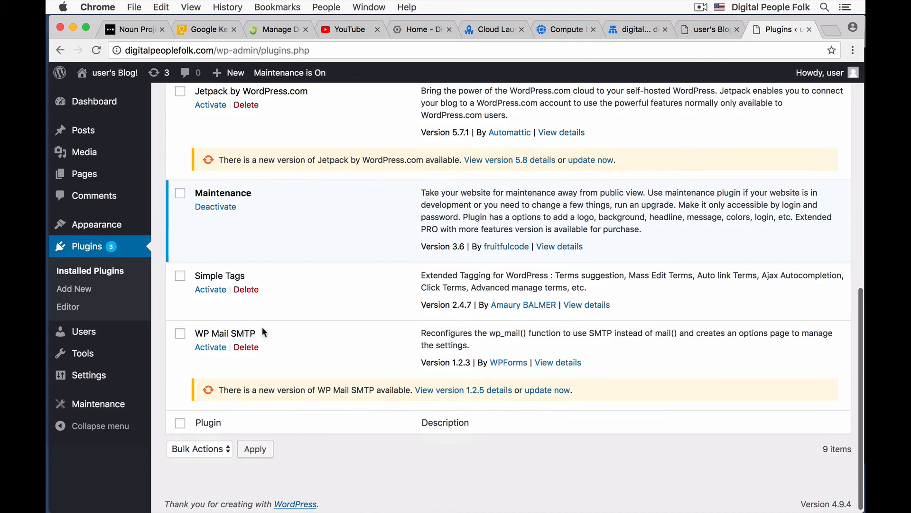
# Step: Look over the installed plugins list and activate the WP Mail SMTP plugin
pyautogui.scroll(10, 263, 331)
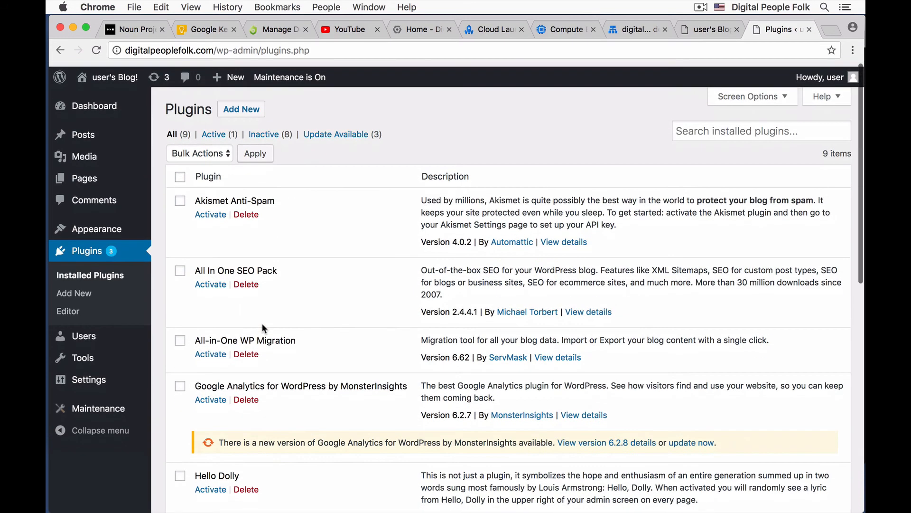
pyautogui.scroll(-10, 264, 328)
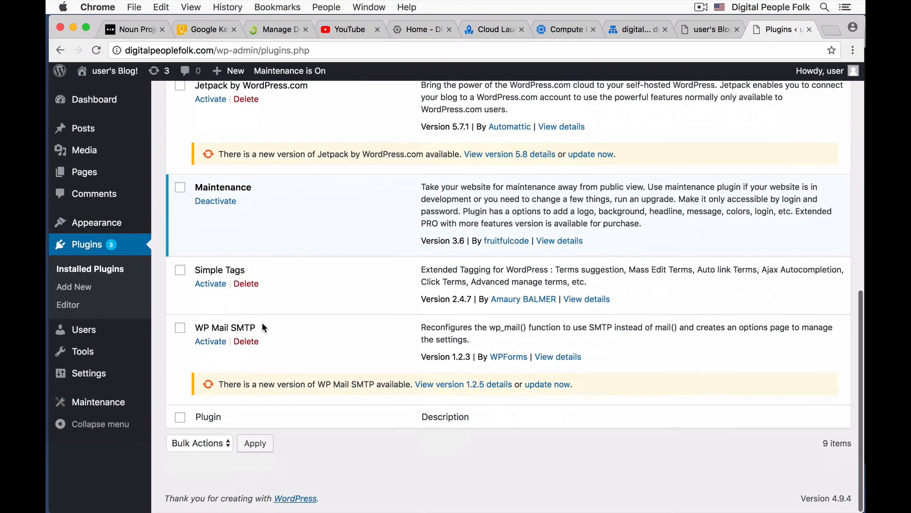
pyautogui.scroll(10, 261, 303)
pyautogui.scroll(-10, 280, 228)
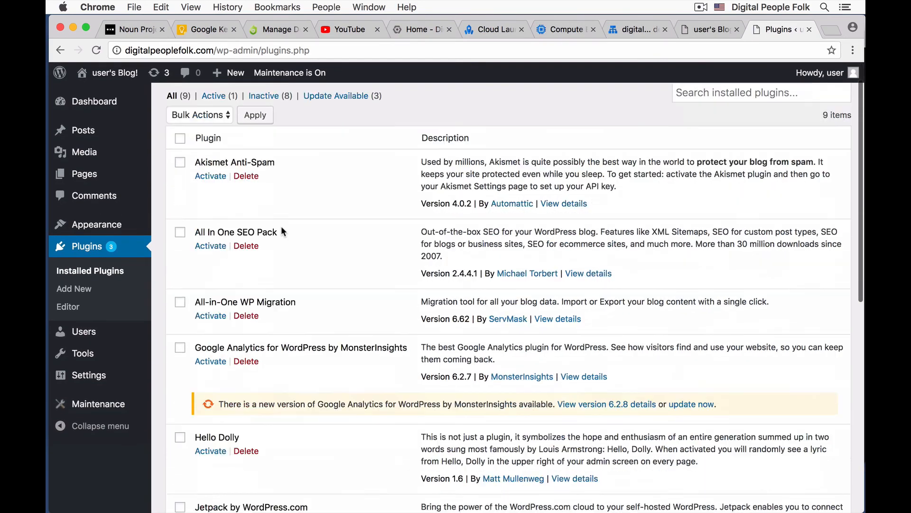
pyautogui.click(212, 342)
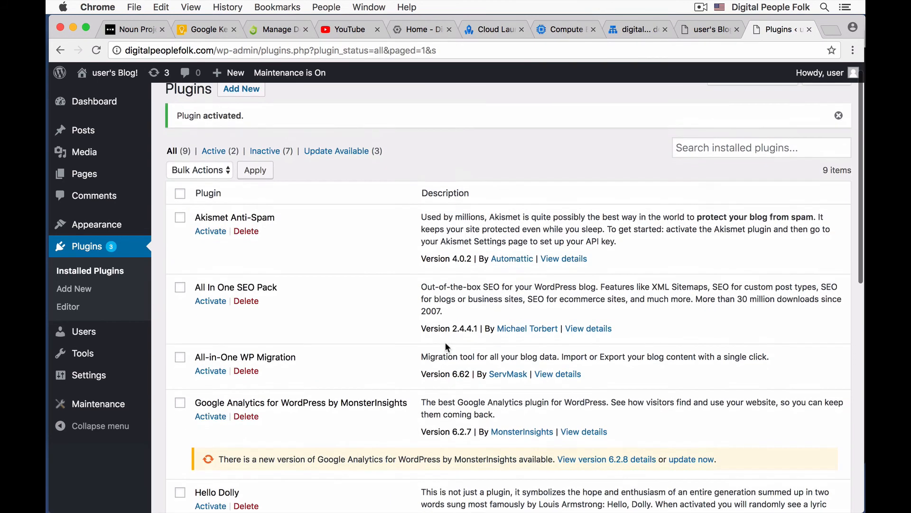
# Step: Open the WP Mail SMTP settings and examine the sender, mailer and return path options
pyautogui.moveTo(87, 375)
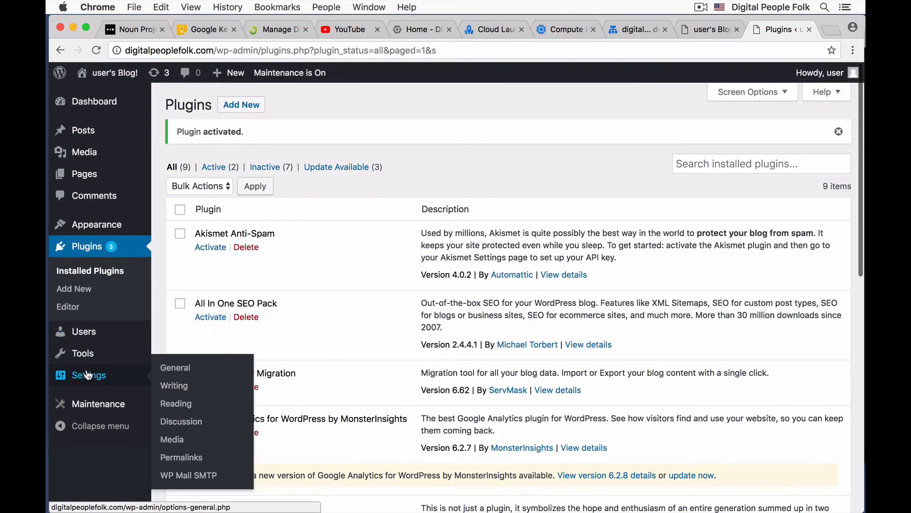
pyautogui.click(190, 477)
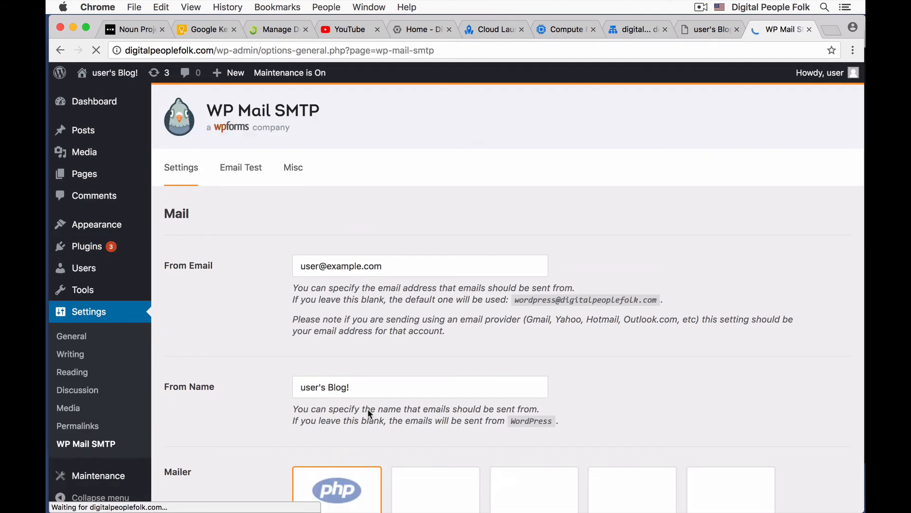
pyautogui.scroll(-5, 368, 409)
pyautogui.scroll(-2, 369, 411)
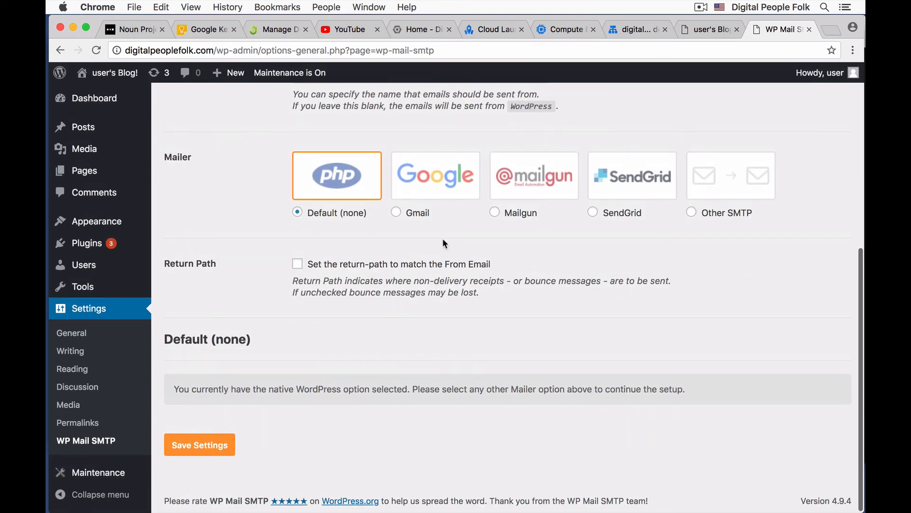
pyautogui.scroll(1, 445, 243)
pyautogui.scroll(2, 442, 238)
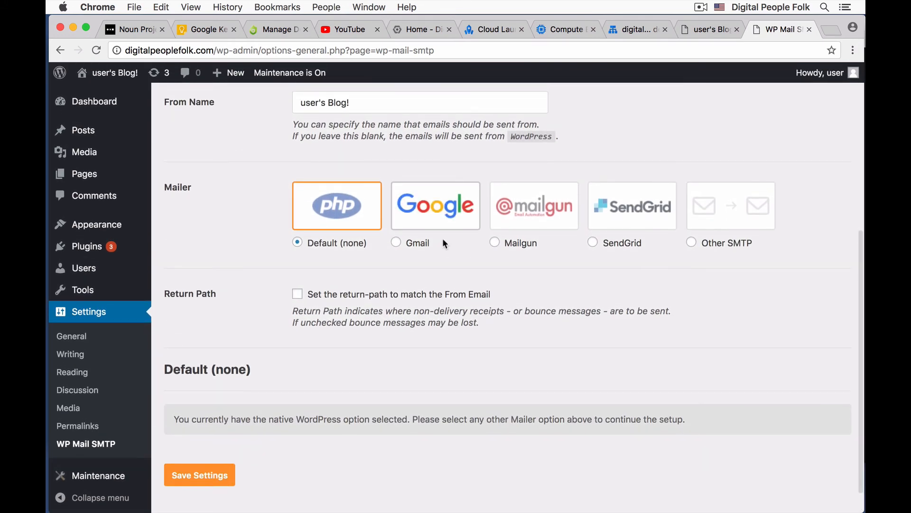
pyautogui.scroll(5, 445, 244)
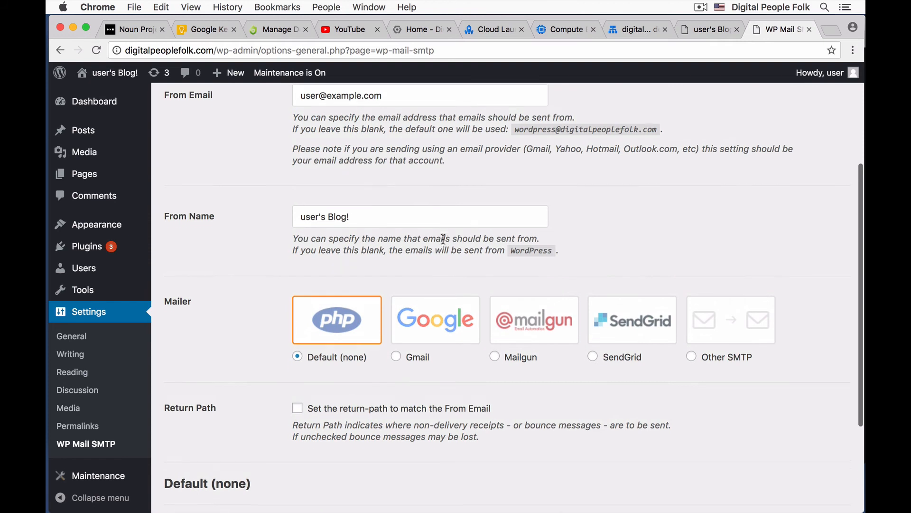
pyautogui.scroll(9, 444, 243)
# Step: Check the WP Mail SMTP test email form, then return to its main settings and review the mail and mailer options again
pyautogui.click(224, 159)
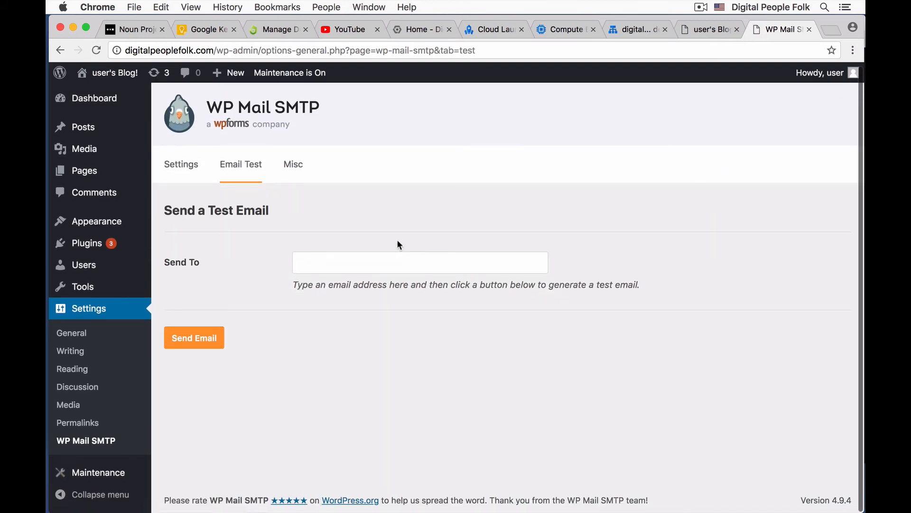
pyautogui.click(380, 264)
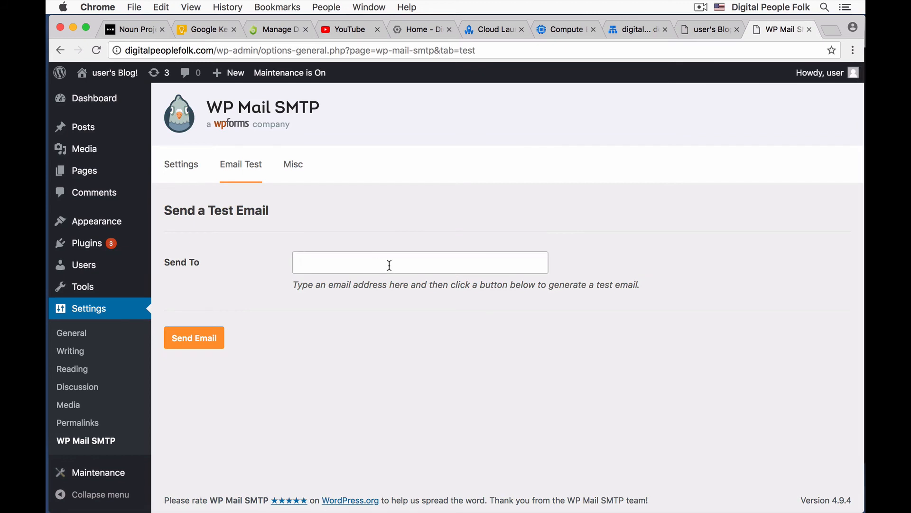
pyautogui.click(181, 176)
pyautogui.scroll(-5, 295, 300)
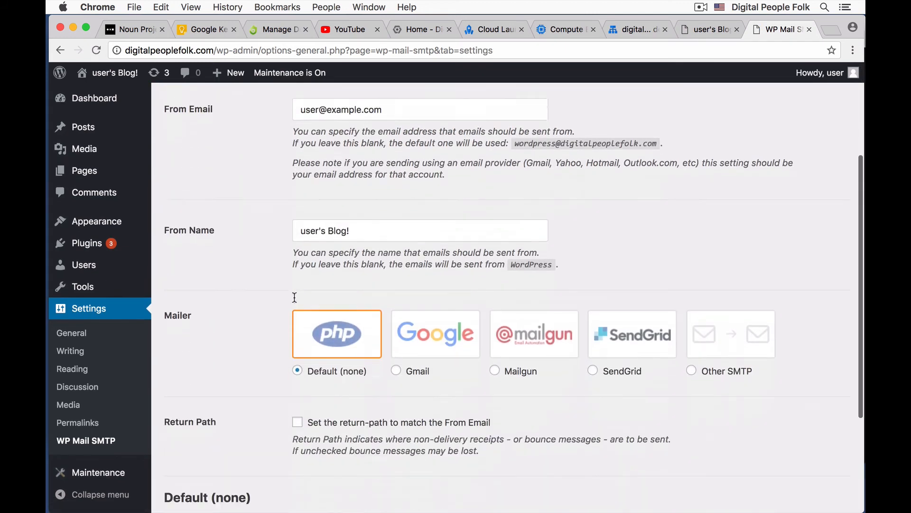
pyautogui.scroll(-2, 296, 302)
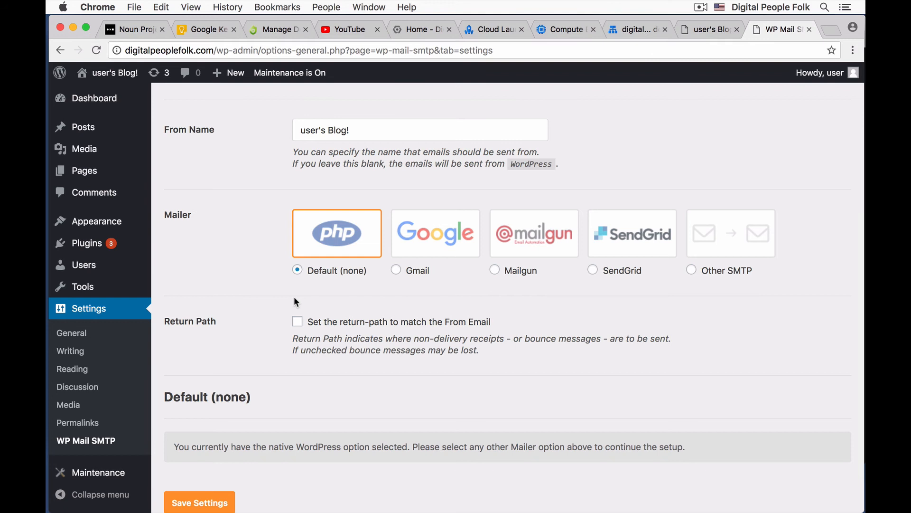
pyautogui.scroll(5, 278, 272)
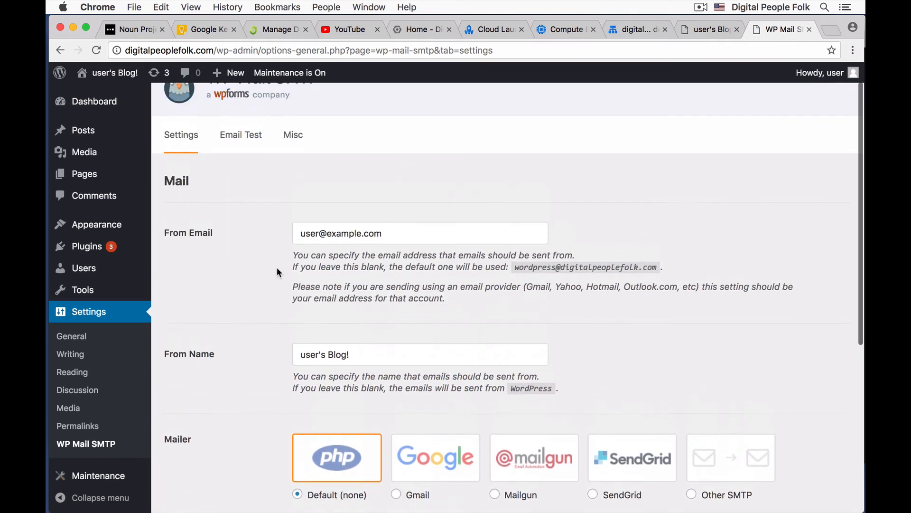
pyautogui.scroll(-3, 277, 268)
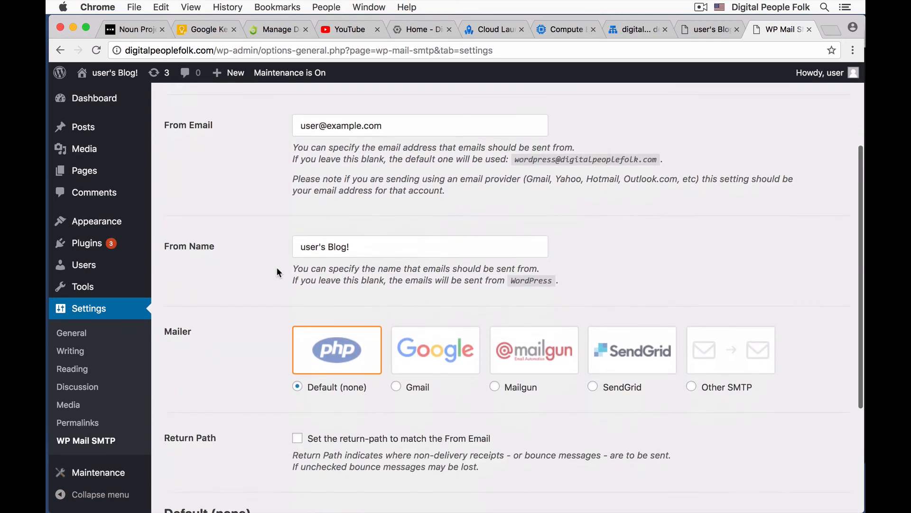
pyautogui.scroll(-3, 276, 268)
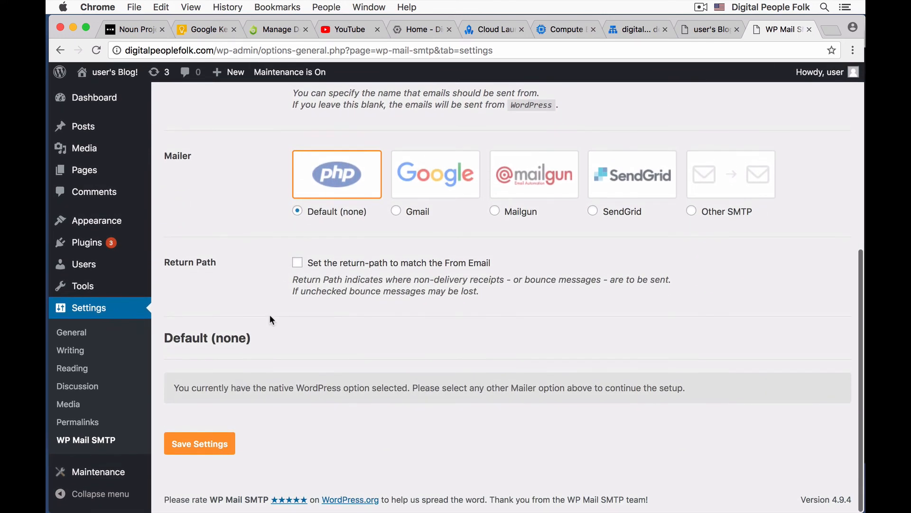
pyautogui.scroll(7, 271, 317)
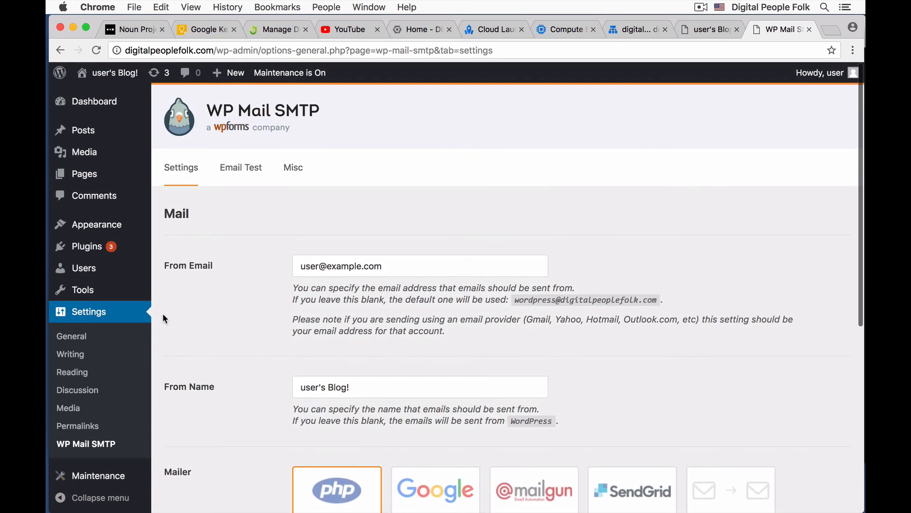
# Step: Open the installed plugins page, then switch to Google Keep and copy "Easy WP SMTP Settings" from the WordPress setup note
pyautogui.click(95, 246)
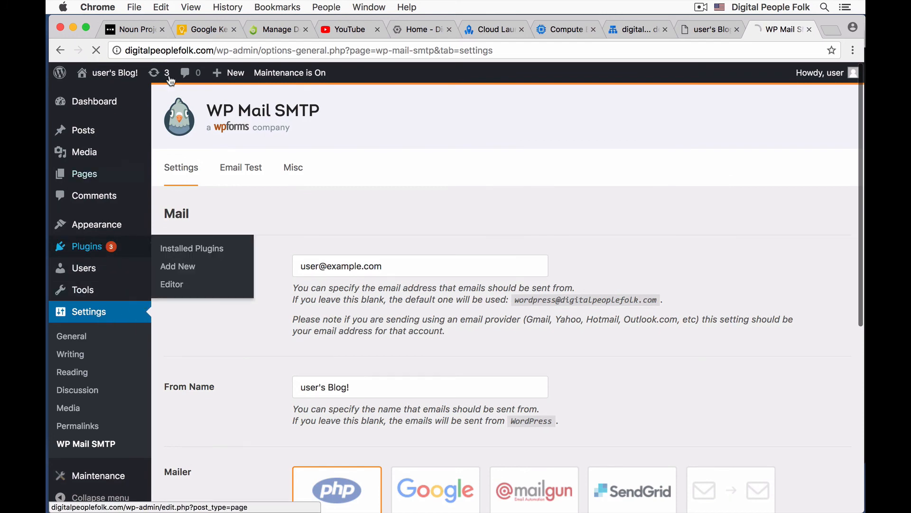
pyautogui.click(204, 29)
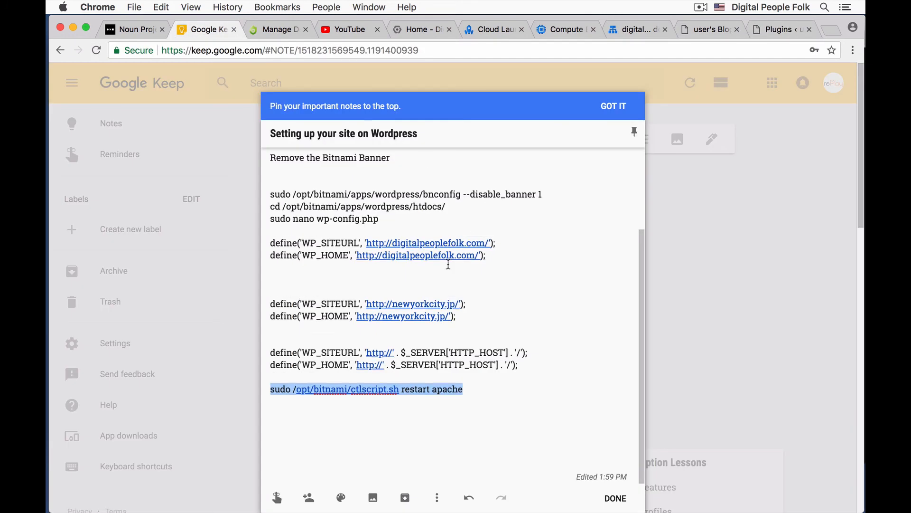
pyautogui.scroll(5, 448, 264)
pyautogui.moveTo(372, 217); pyautogui.dragTo(262, 215)
pyautogui.press('super+c')
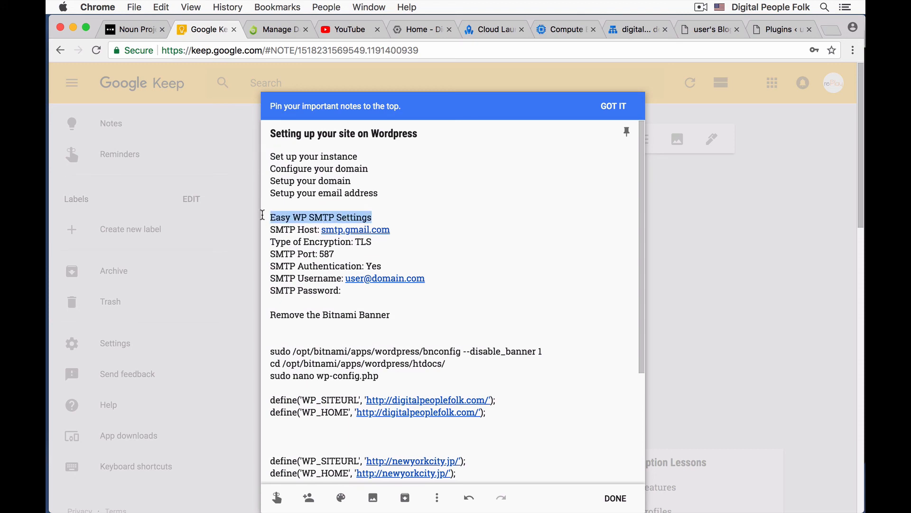
# Step: Return to WordPress and search the directory of new plugins for the copied text "Easy WP SMTP Settings"
pyautogui.click(766, 29)
pyautogui.click(241, 104)
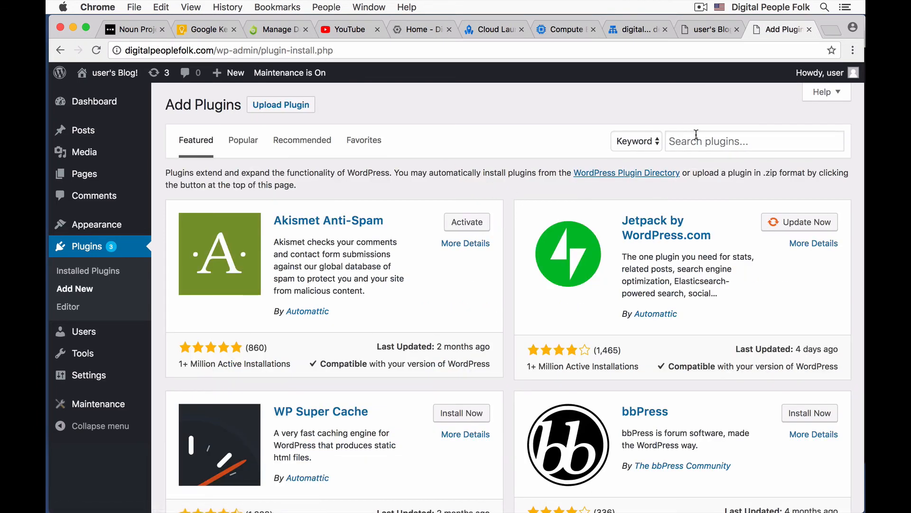
pyautogui.click(696, 136)
pyautogui.press('super+v')
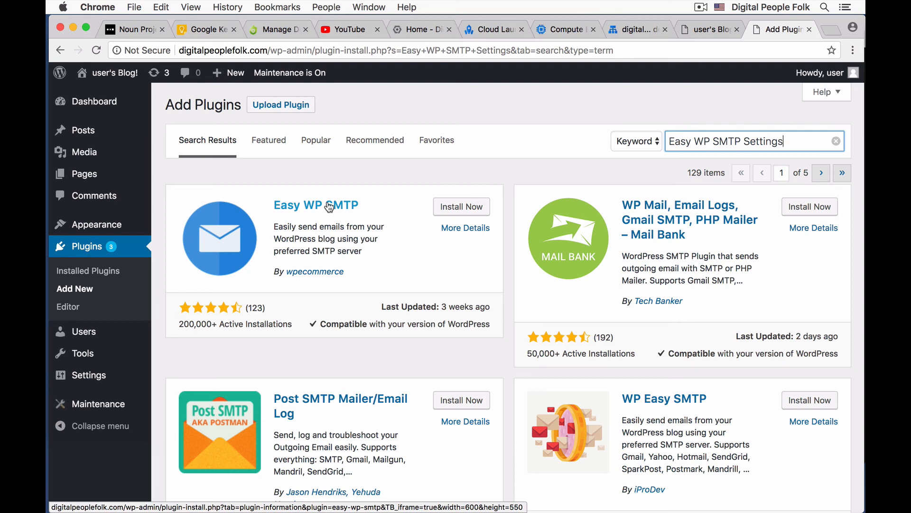
# Step: Install and activate the Easy WP SMTP plugin by wpecommerce, then open its settings from the installed plugins list
pyautogui.click(470, 212)
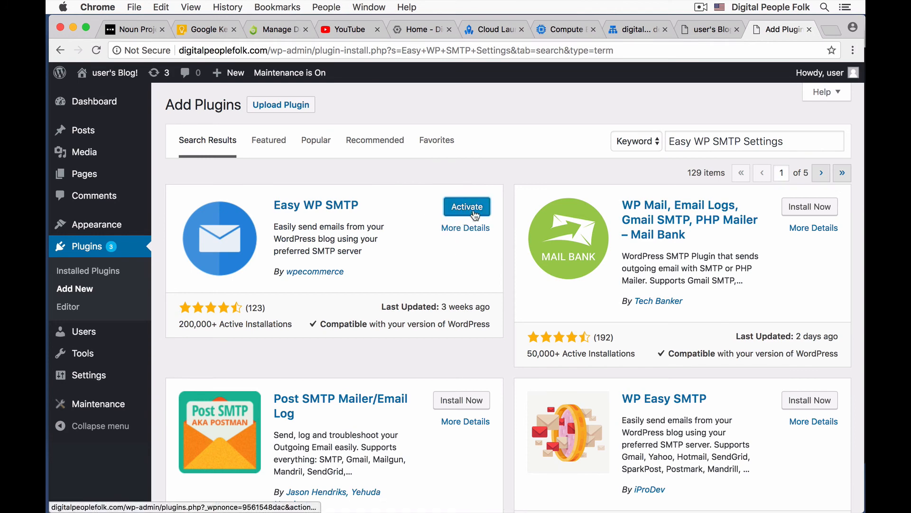
pyautogui.click(469, 207)
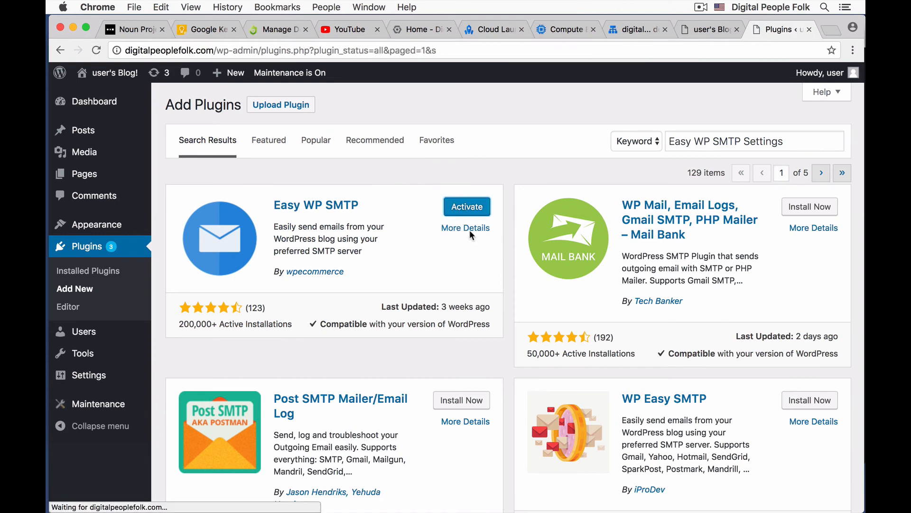
pyautogui.scroll(-5, 469, 230)
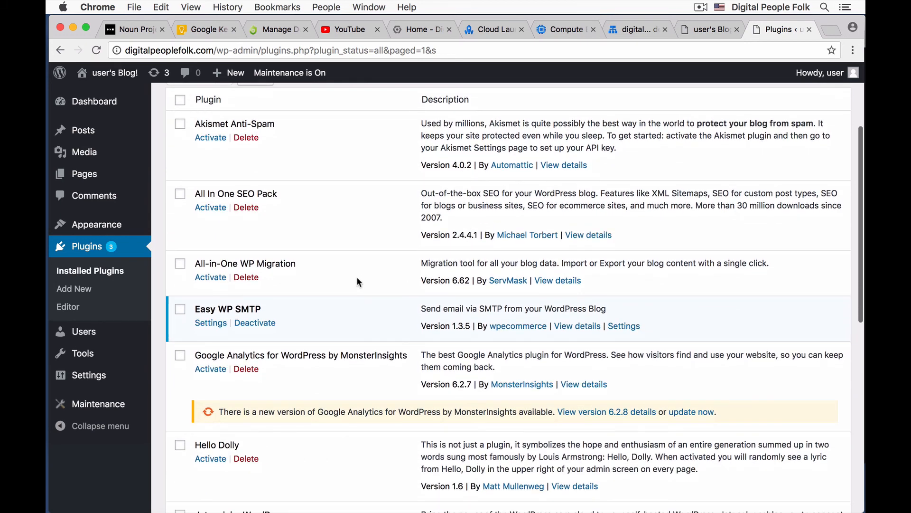
pyautogui.scroll(-1, 356, 278)
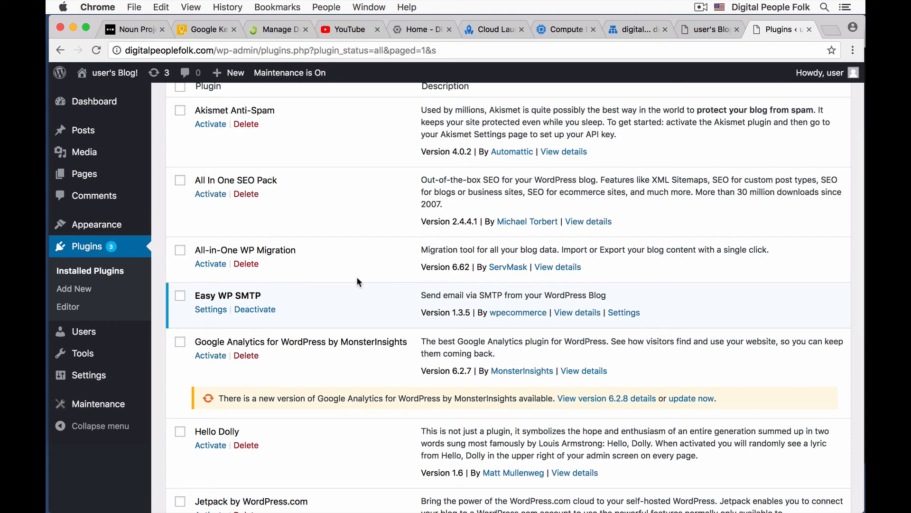
pyautogui.click(199, 312)
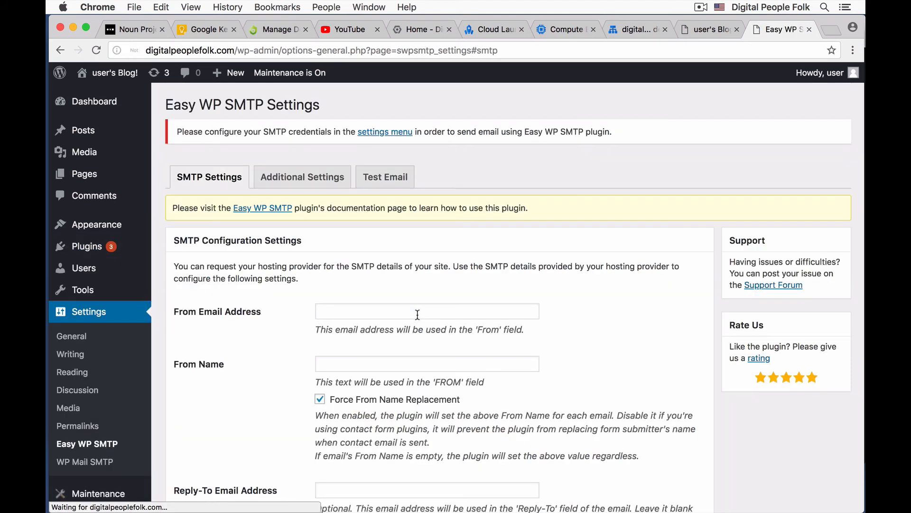
# Step: Enter the sender's email in the From Email Address field of the SMTP configuration settings
pyautogui.scroll(-5, 534, 307)
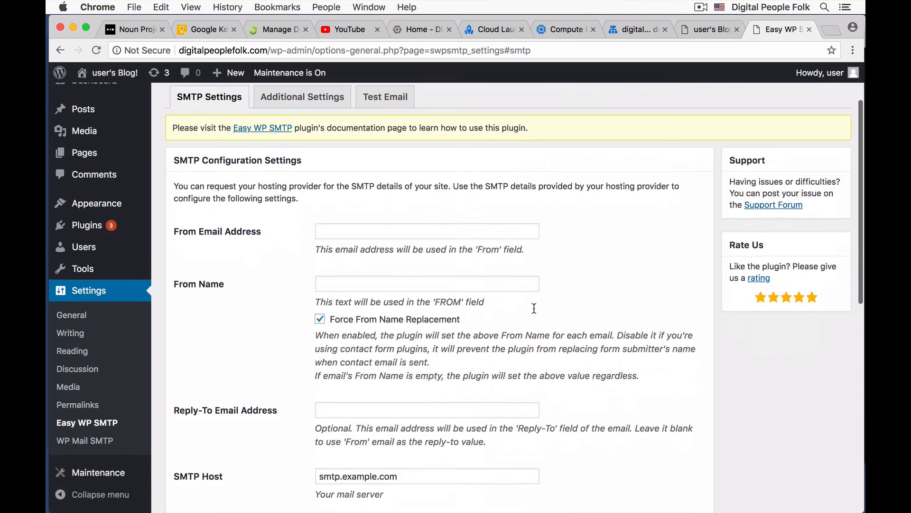
pyautogui.click(382, 177)
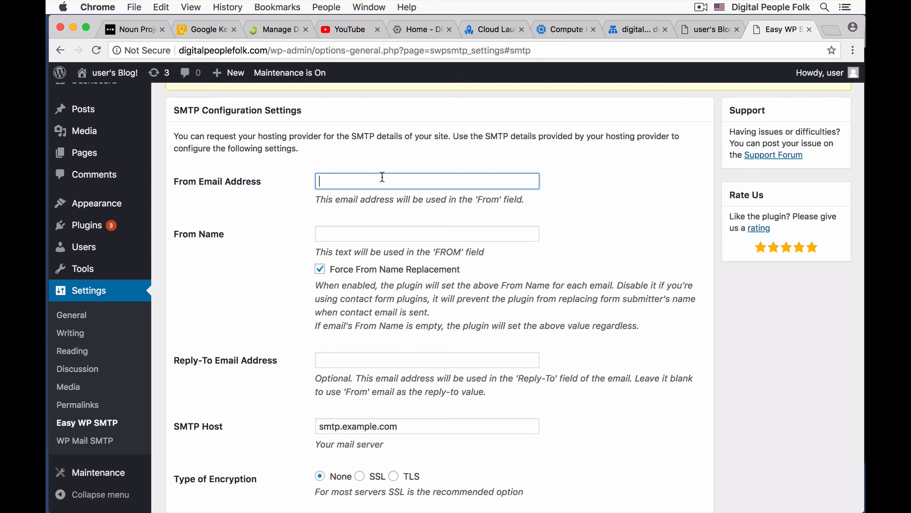
pyautogui.write('you@whatever.com')
# Step: Look through the From Name, Reply-To Email Address and SMTP server fields of the configuration form without filling them in
pyautogui.click(373, 232)
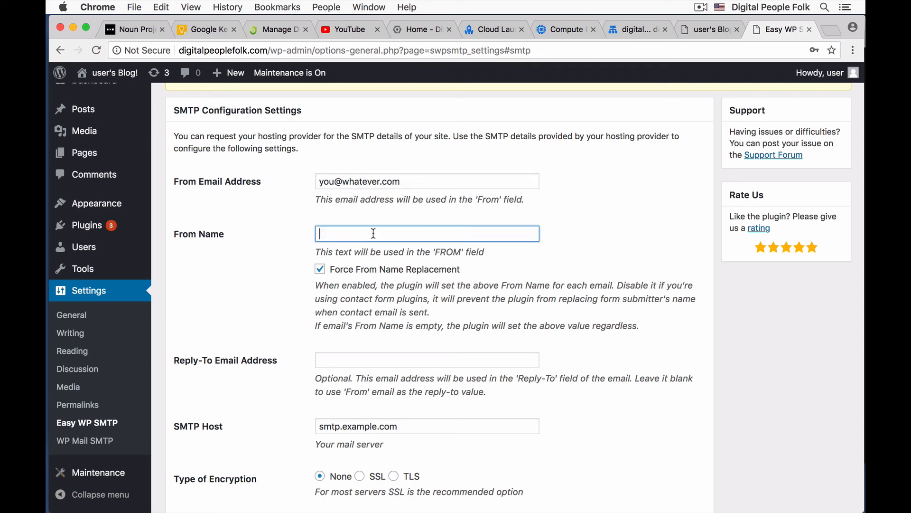
pyautogui.scroll(-3, 373, 233)
pyautogui.scroll(-2, 373, 233)
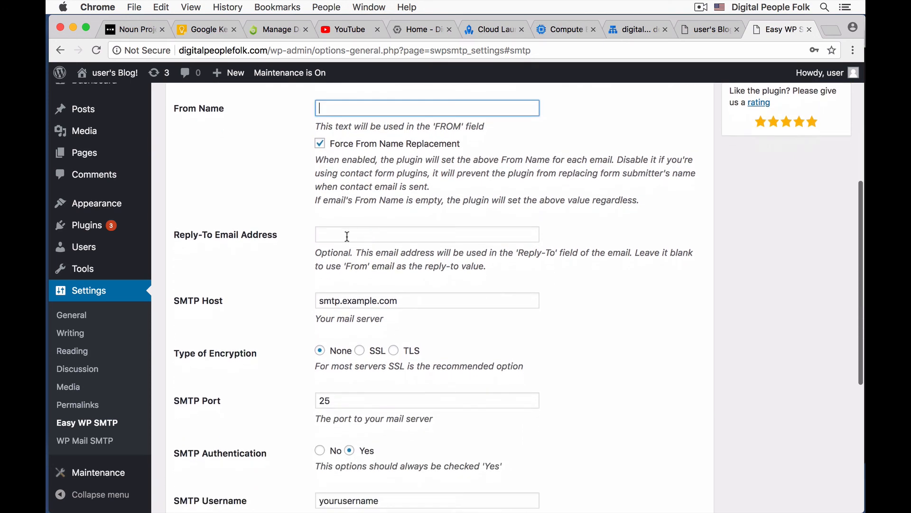
pyautogui.click(354, 232)
pyautogui.scroll(5, 353, 232)
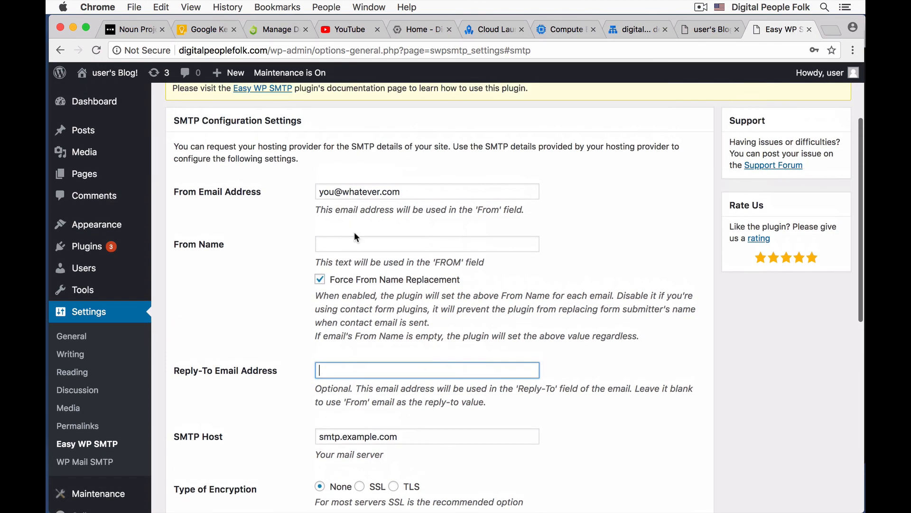
pyautogui.scroll(-4, 354, 231)
pyautogui.scroll(-5, 356, 237)
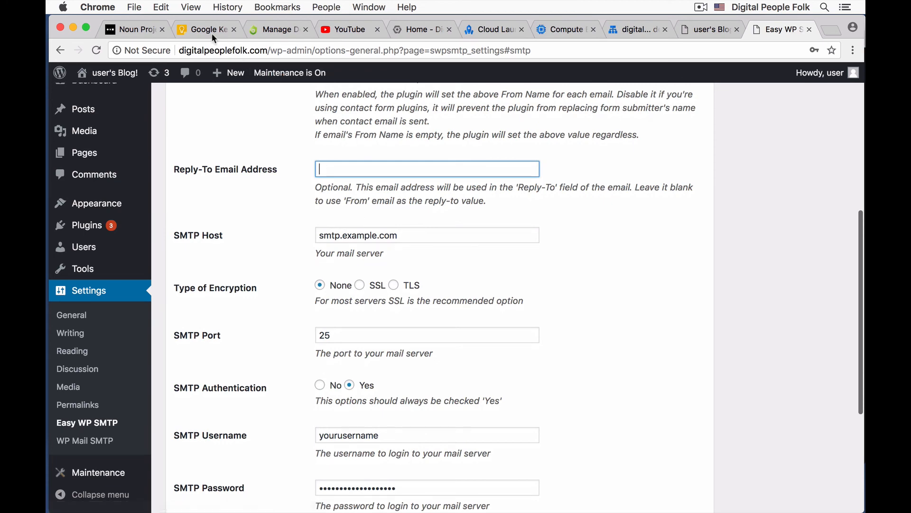
# Step: Copy smtp.gmail.com from the Google Keep note into the SMTP Host field in WordPress and set the encryption type to TLS
pyautogui.click(209, 30)
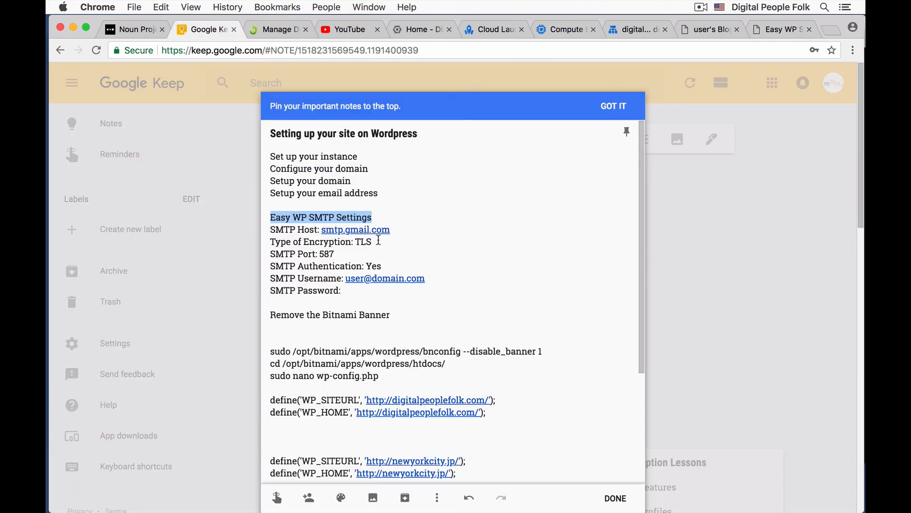
pyautogui.moveTo(392, 229); pyautogui.dragTo(323, 229)
pyautogui.press('super+c')
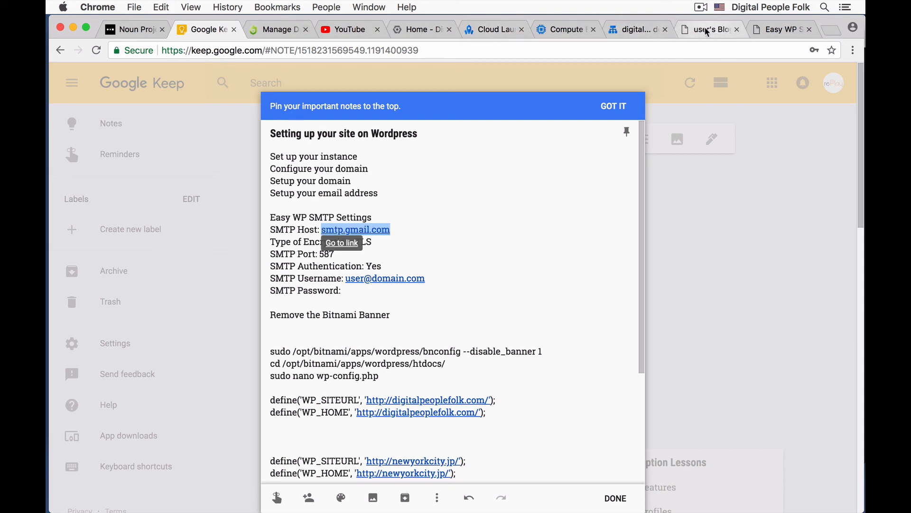
pyautogui.click(727, 33)
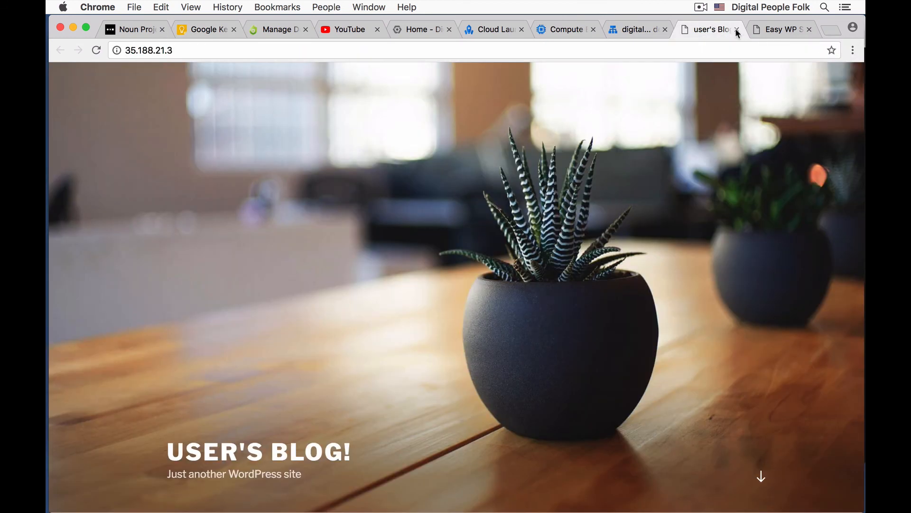
pyautogui.click(772, 30)
pyautogui.click(392, 235)
pyautogui.press('super+a')
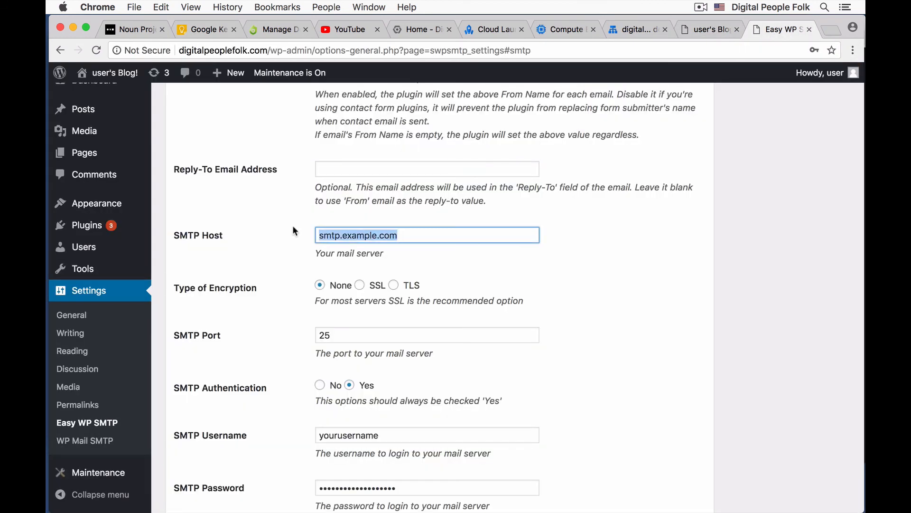
pyautogui.press('super+v')
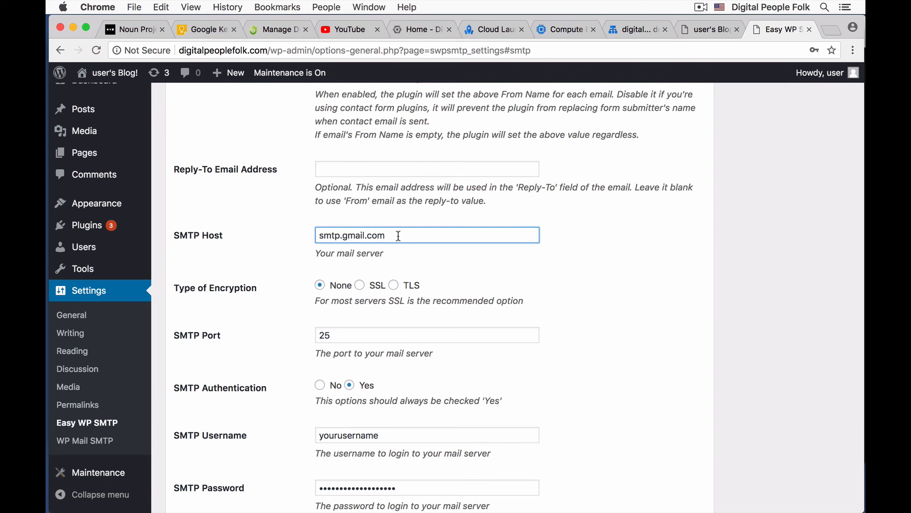
pyautogui.click(394, 285)
# Step: Look up the SMTP port in the Google Keep note and set the plugin's SMTP Port to 587 in WordPress
pyautogui.click(195, 29)
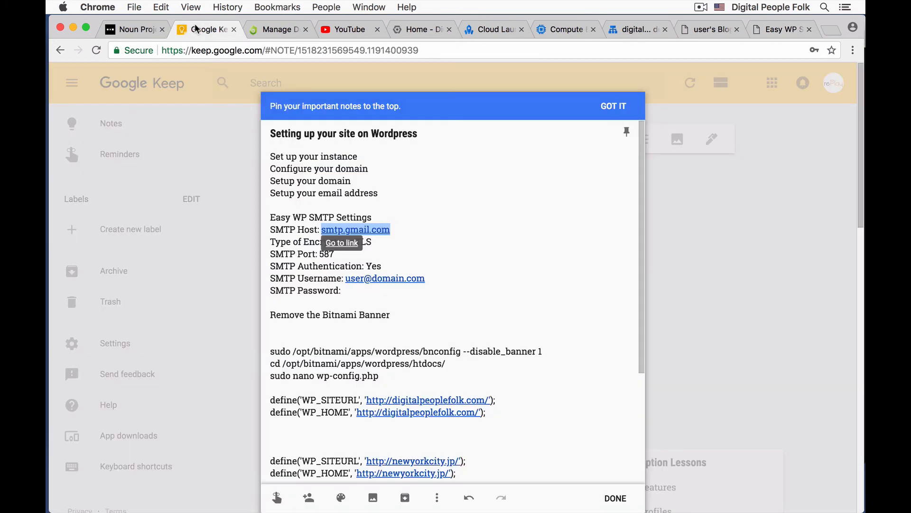
pyautogui.moveTo(341, 256); pyautogui.dragTo(321, 255)
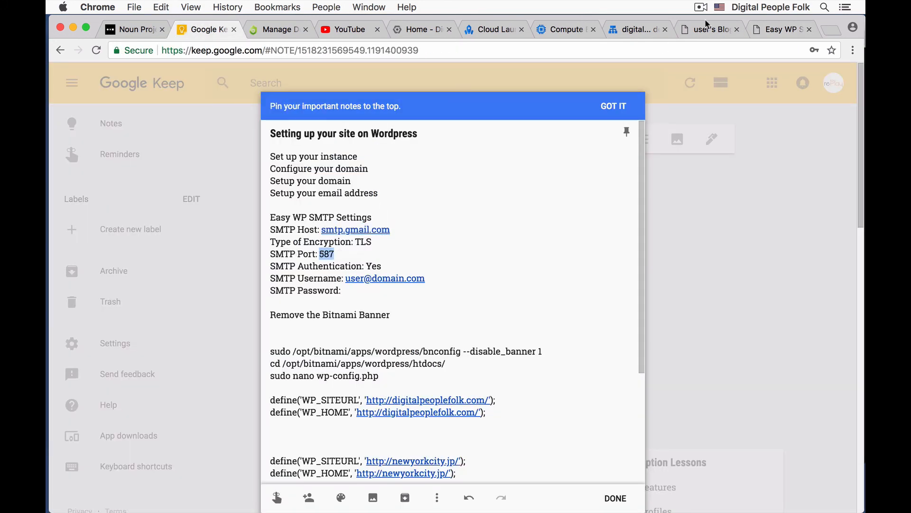
pyautogui.click(778, 30)
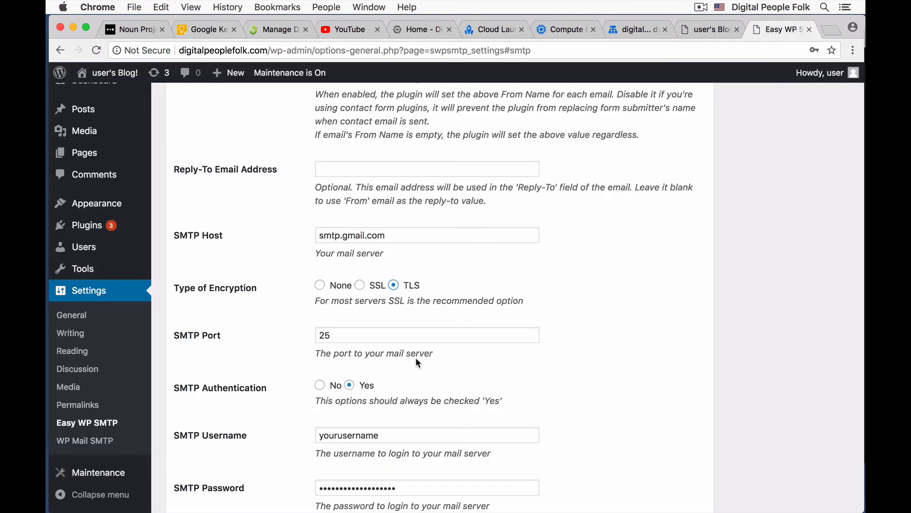
pyautogui.scroll(-3, 418, 363)
pyautogui.moveTo(332, 274); pyautogui.dragTo(306, 274)
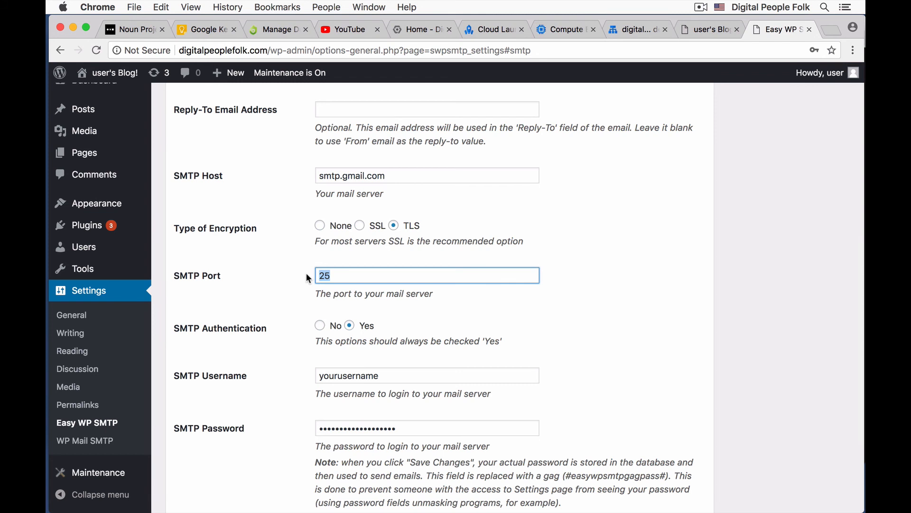
pyautogui.write('587')
# Step: Review the remaining SMTP fields, then open the Test Email form and examine its notice and its recipient, subject and message fields
pyautogui.scroll(-3, 521, 264)
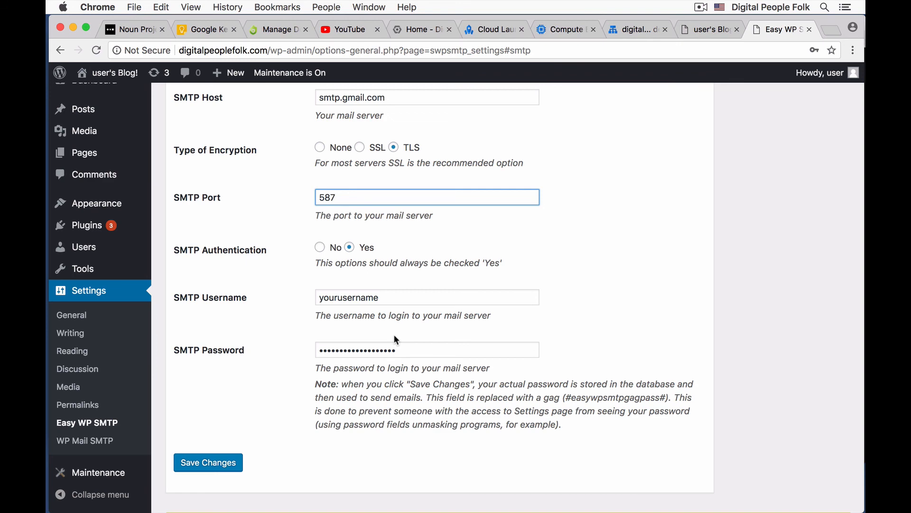
pyautogui.scroll(3, 394, 335)
pyautogui.scroll(-5, 393, 333)
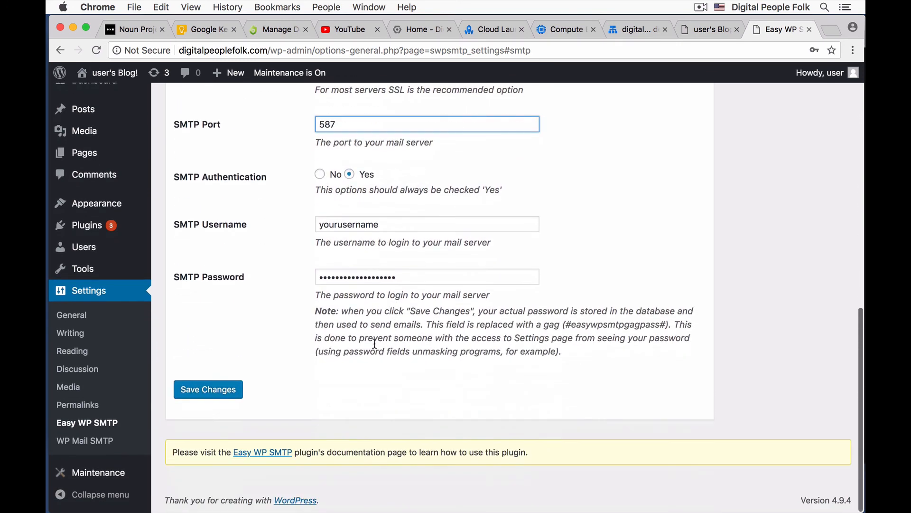
pyautogui.scroll(10, 287, 378)
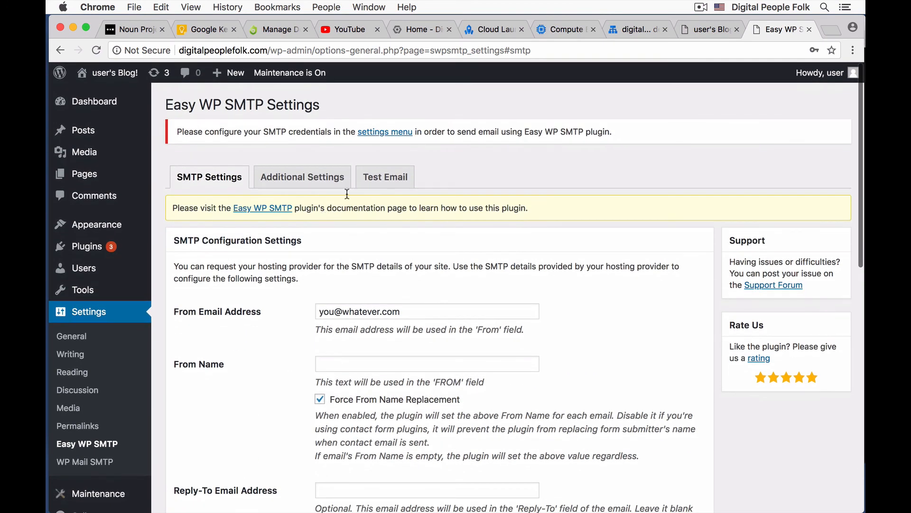
pyautogui.click(385, 180)
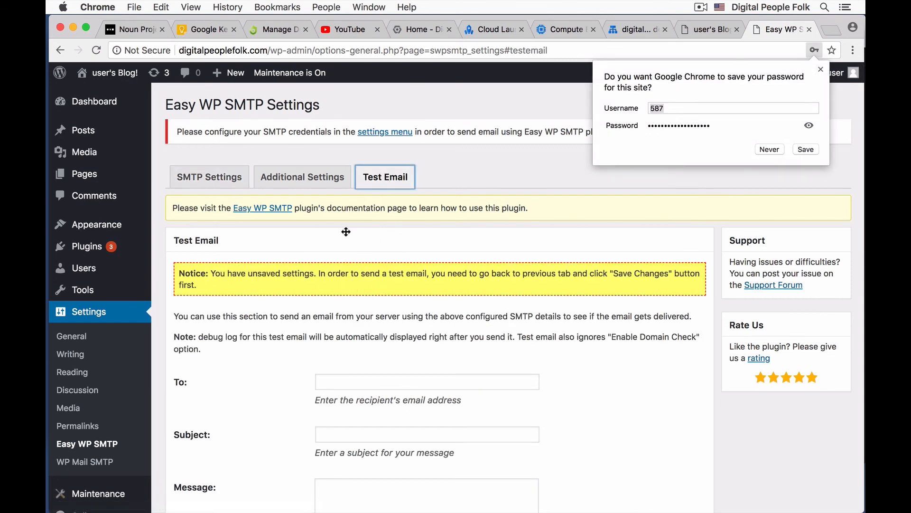
pyautogui.scroll(-3, 411, 235)
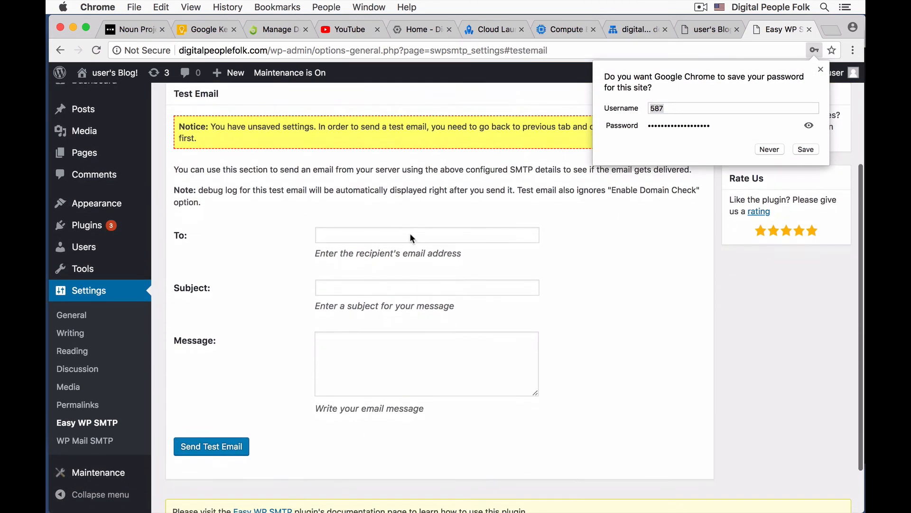
pyautogui.scroll(5, 411, 235)
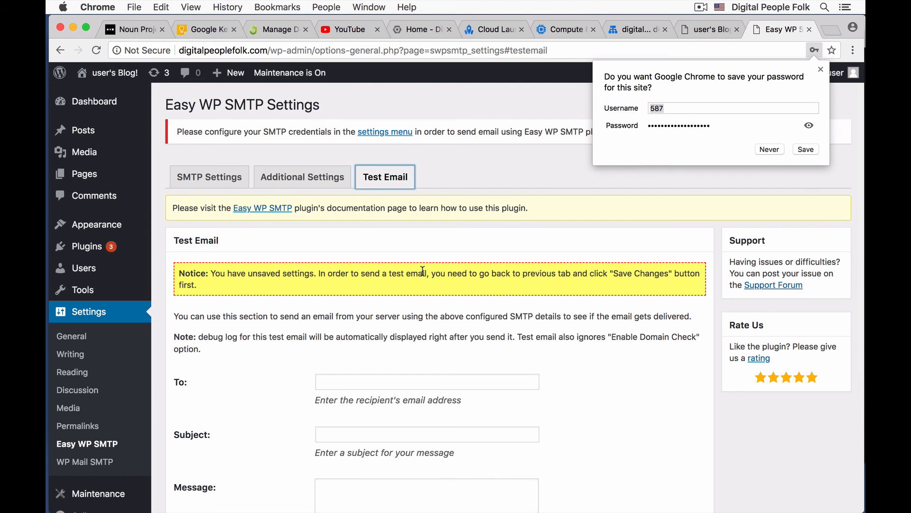
pyautogui.scroll(-1, 422, 271)
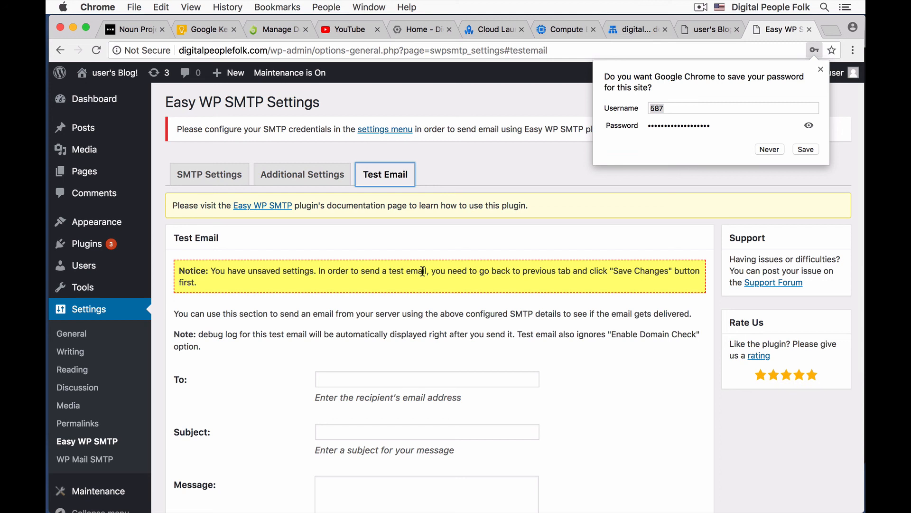
pyautogui.click(821, 69)
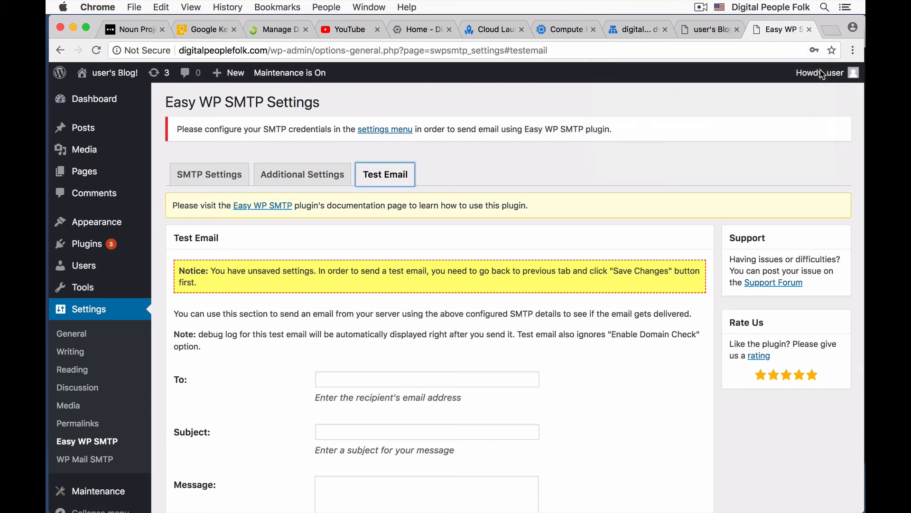
pyautogui.scroll(-3, 415, 373)
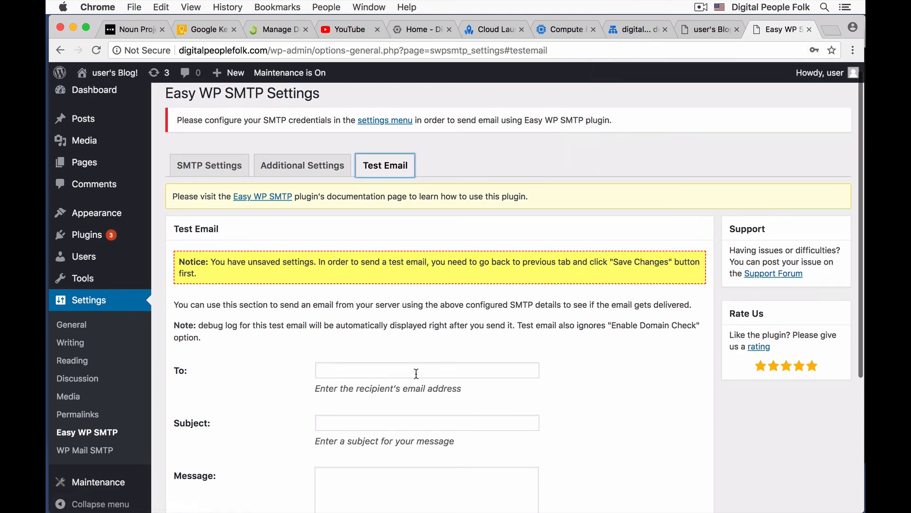
pyautogui.scroll(3, 416, 373)
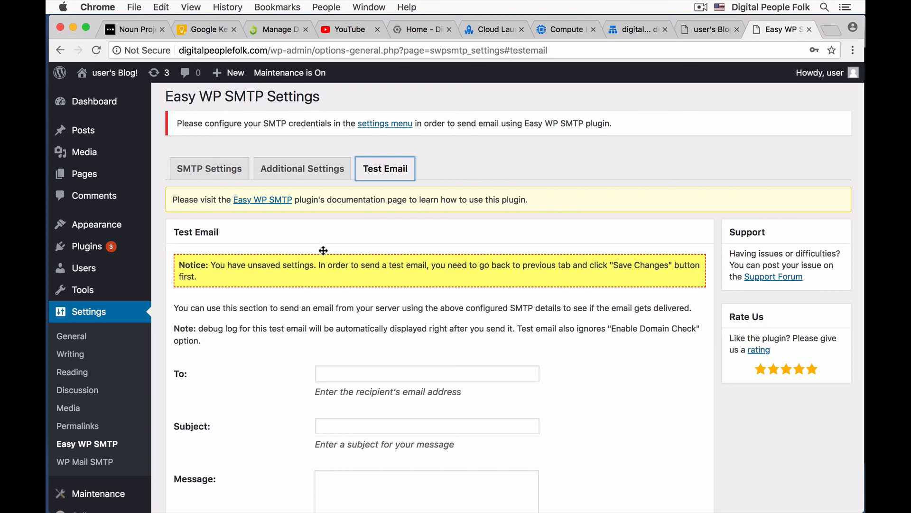
pyautogui.scroll(-3, 315, 260)
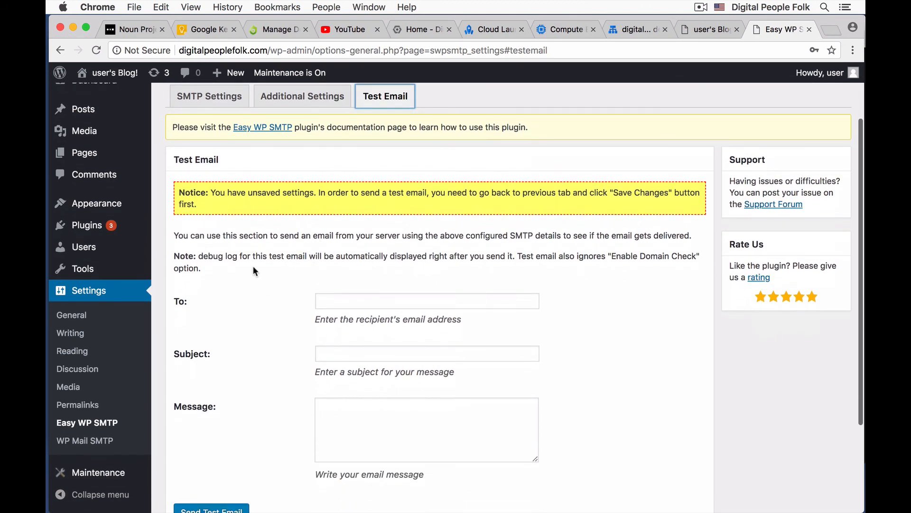
pyautogui.scroll(3, 255, 270)
pyautogui.scroll(1, 252, 265)
# Step: Go back to the SMTP configuration form and leave it for the WordPress Dashboard home without saving
pyautogui.click(211, 176)
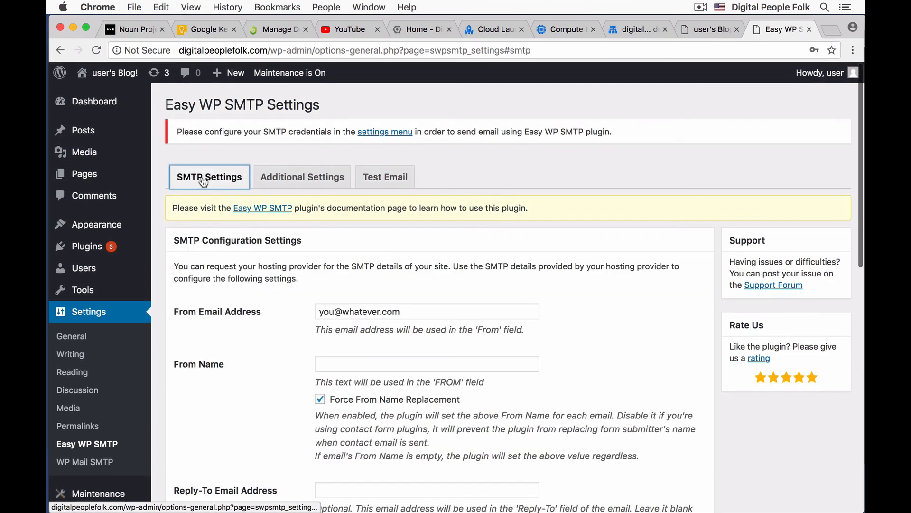
pyautogui.scroll(-2, 266, 294)
pyautogui.scroll(2, 265, 294)
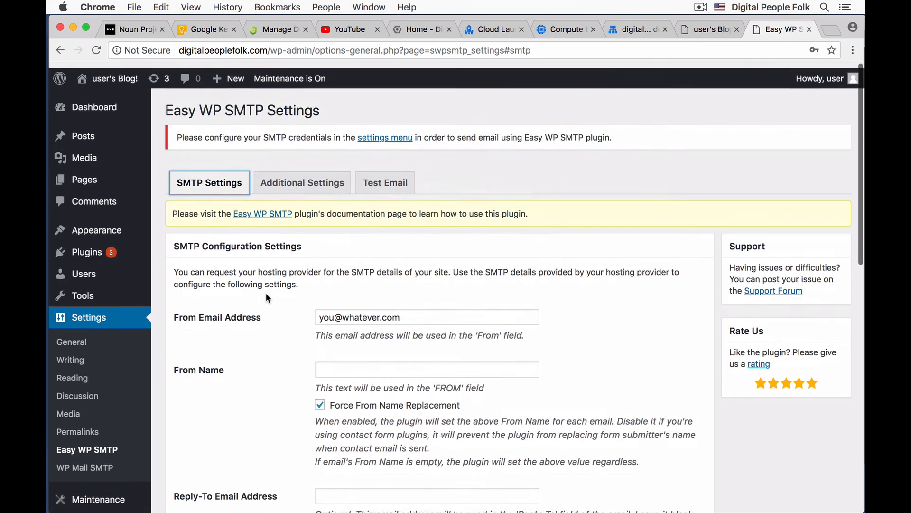
pyautogui.click(109, 99)
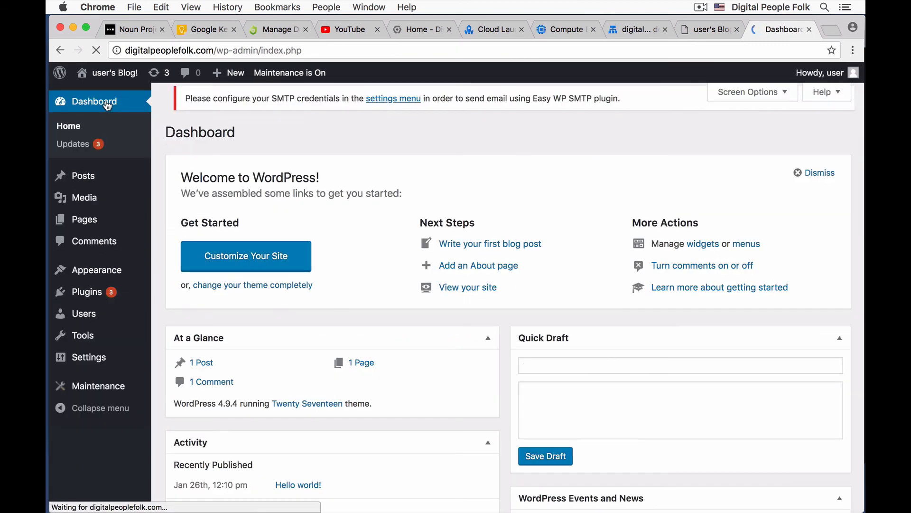
pyautogui.scroll(-1, 375, 234)
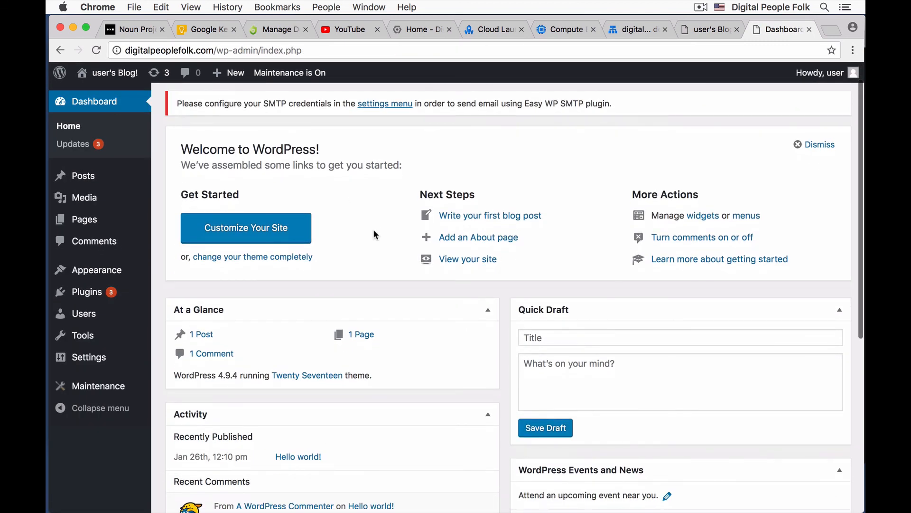